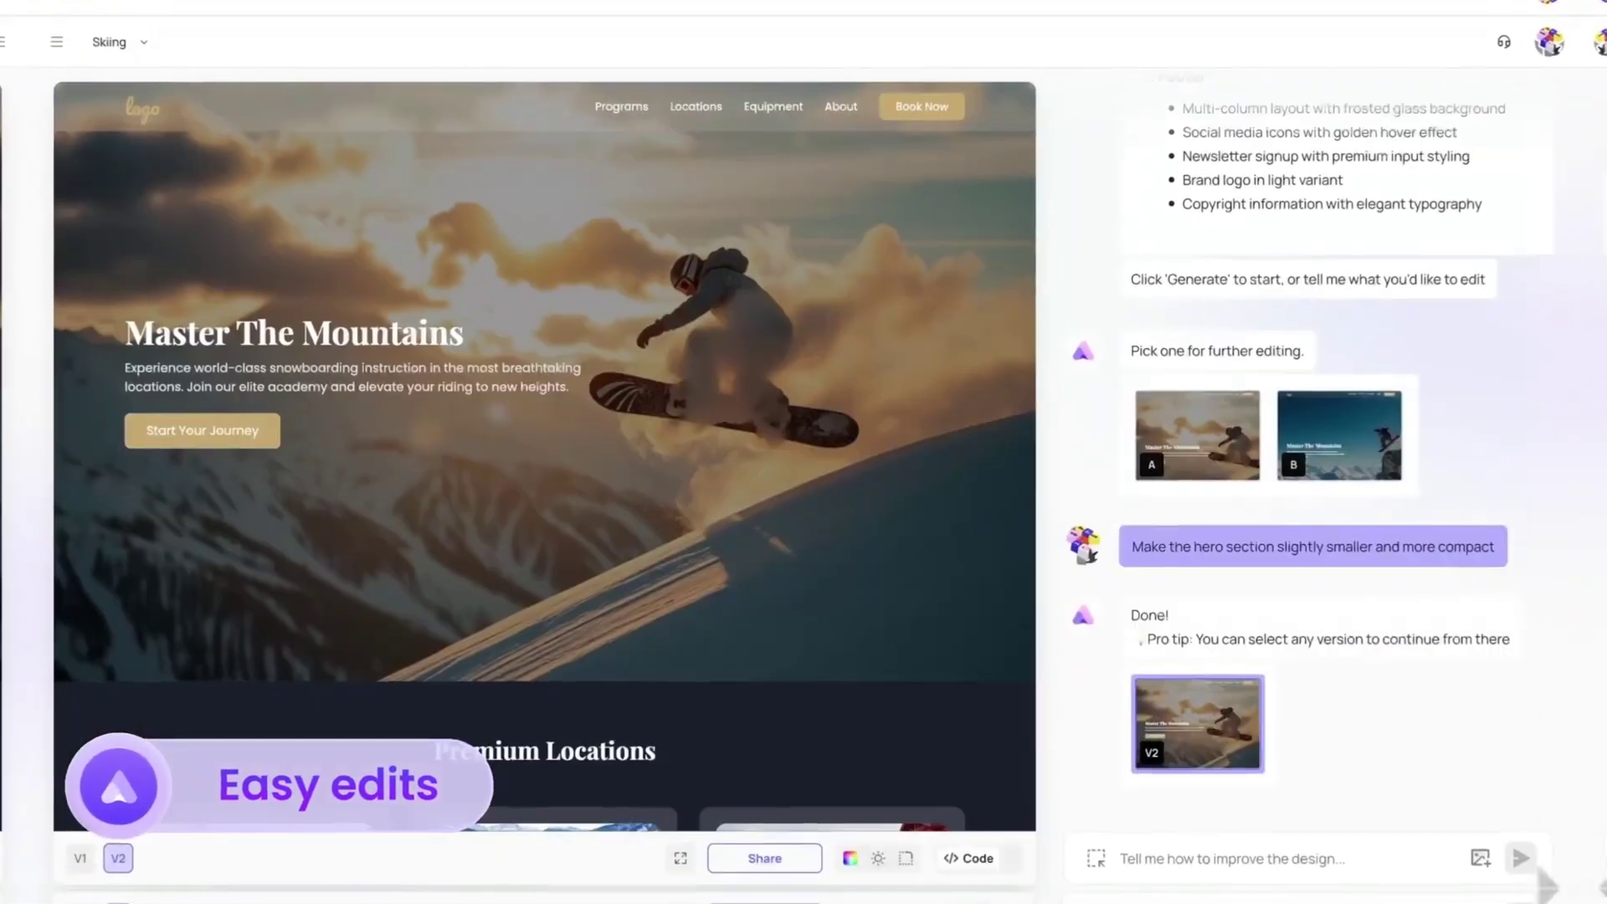
pyautogui.moveTo(164, 211)
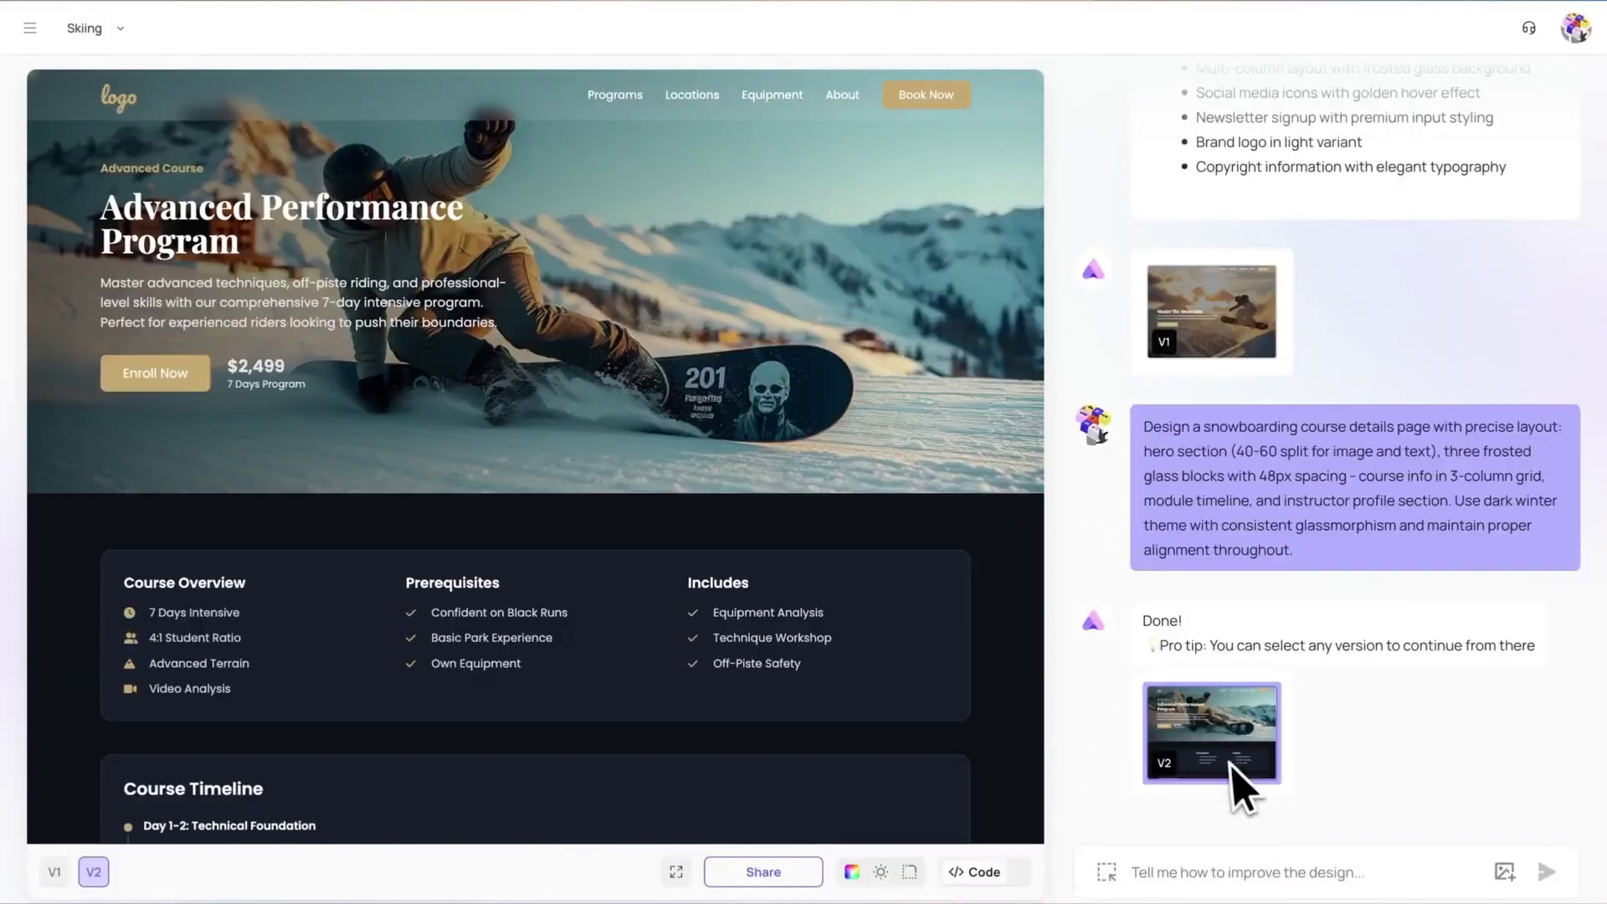
pyautogui.scroll(-8, 725, 360)
pyautogui.scroll(-3, 728, 380)
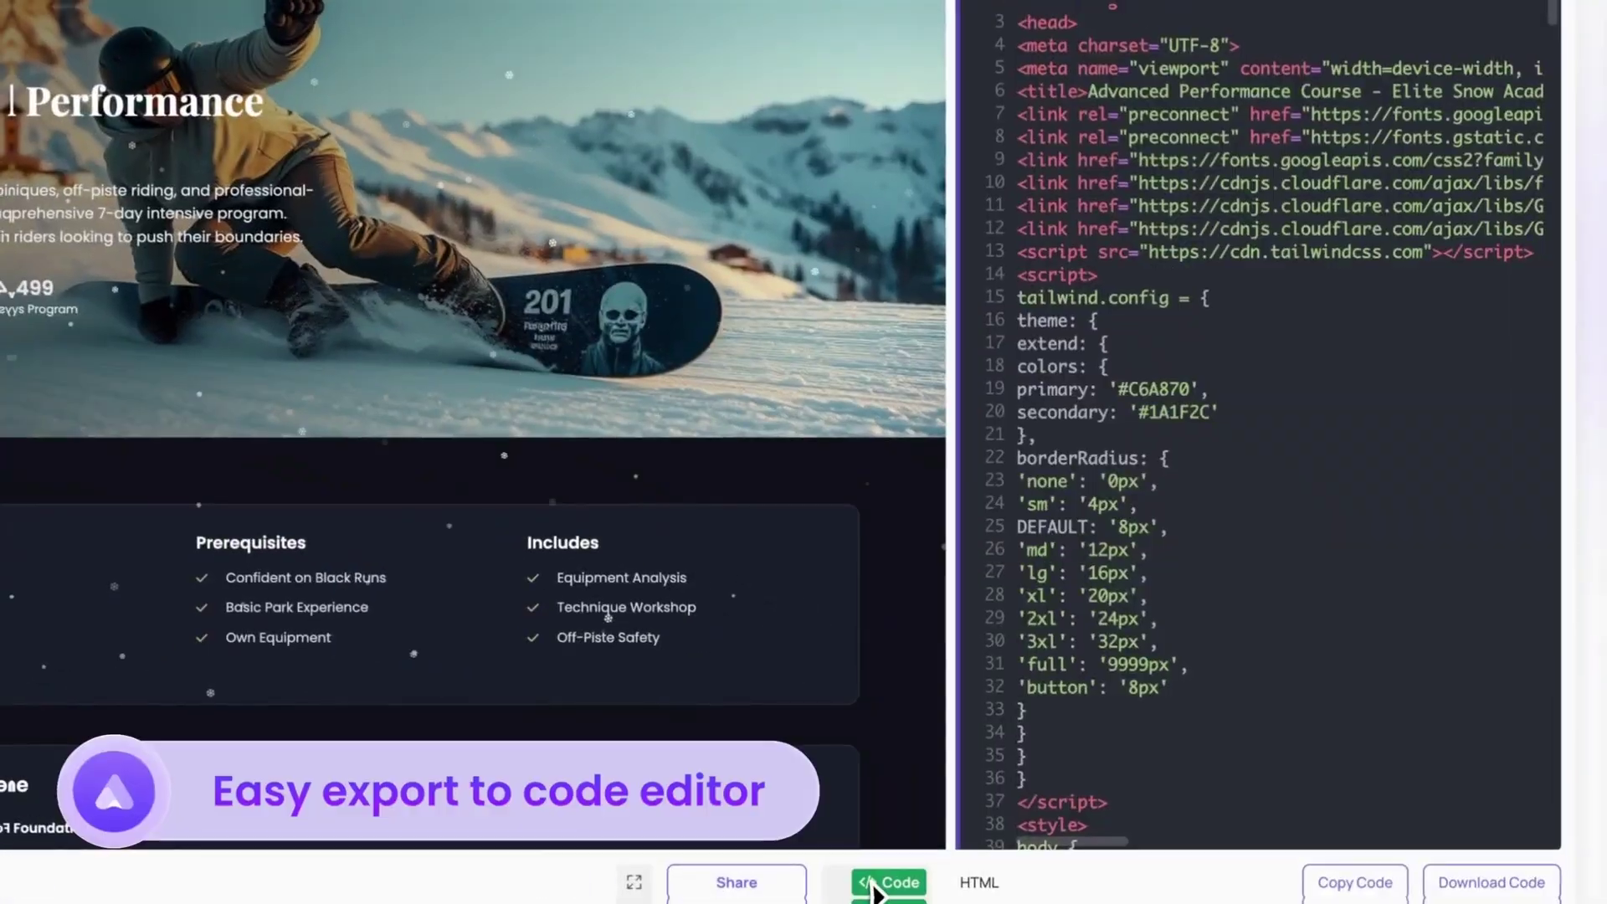
pyautogui.scroll(-10, 1327, 663)
pyautogui.click(1353, 868)
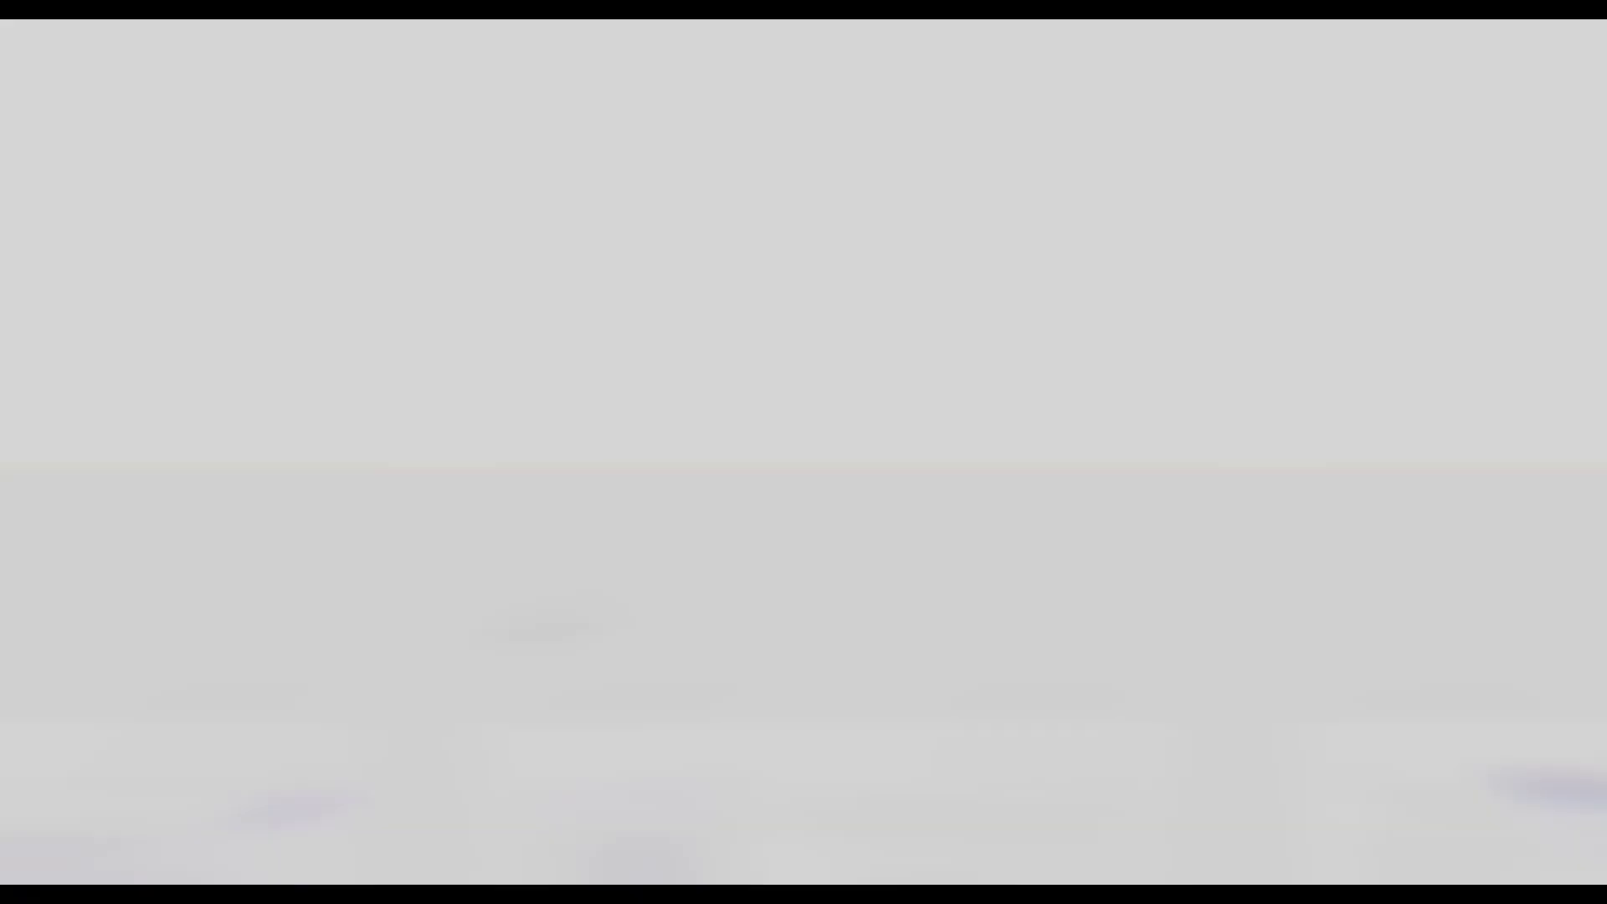
pyautogui.scroll(6, 674, 505)
pyautogui.scroll(8, 673, 504)
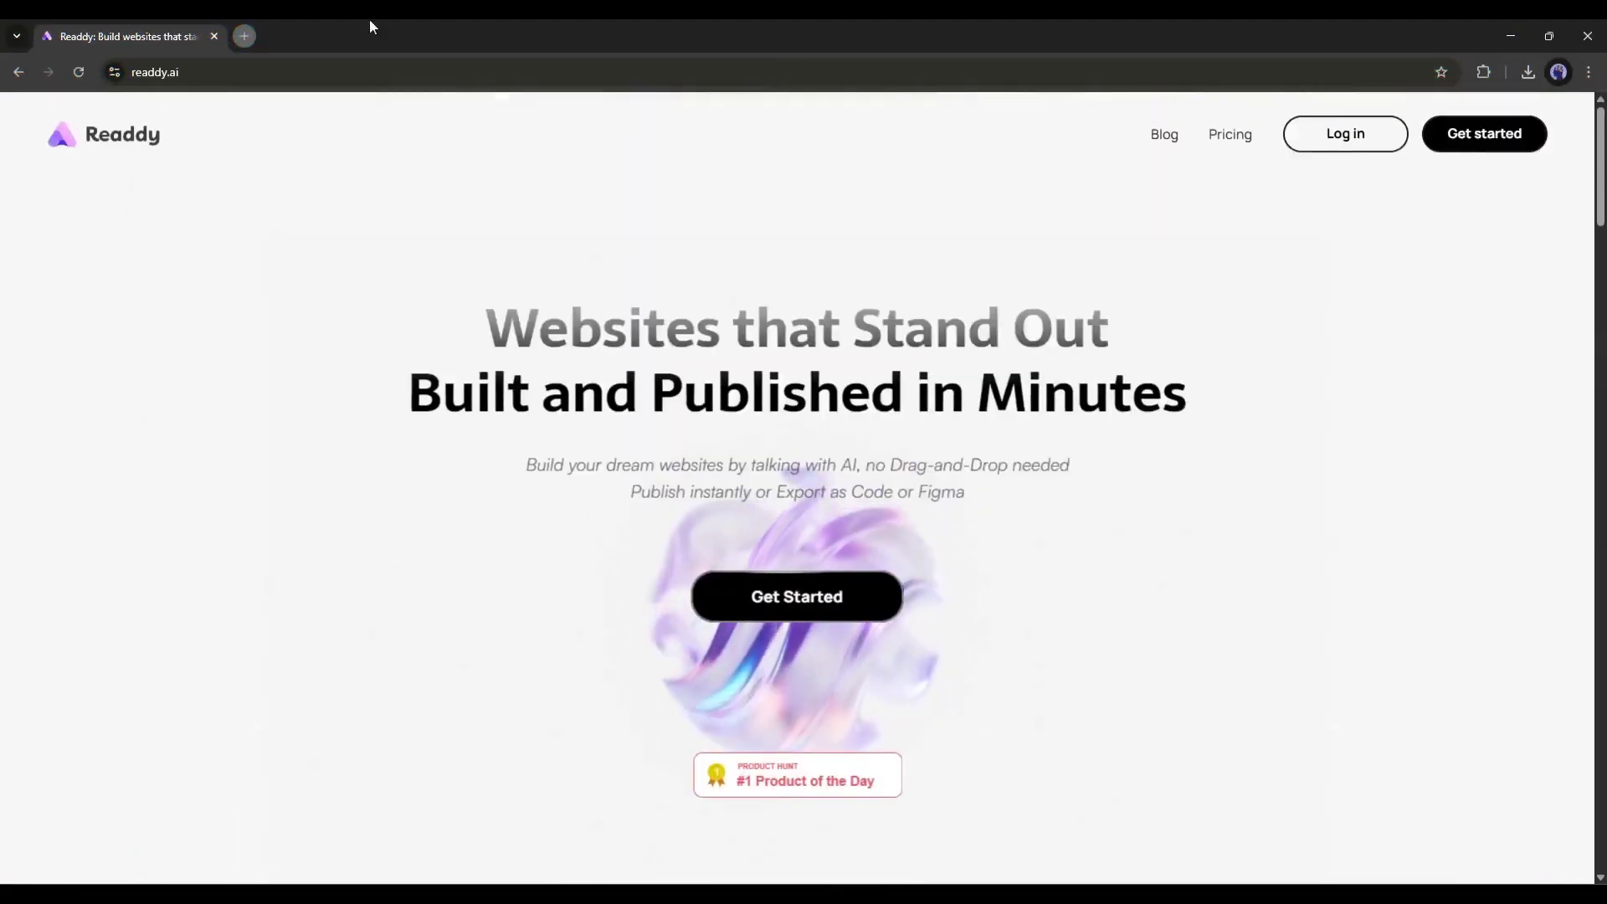
# Step: Create a new project named "Shop Desktop" with HTML as its code type
pyautogui.click(802, 596)
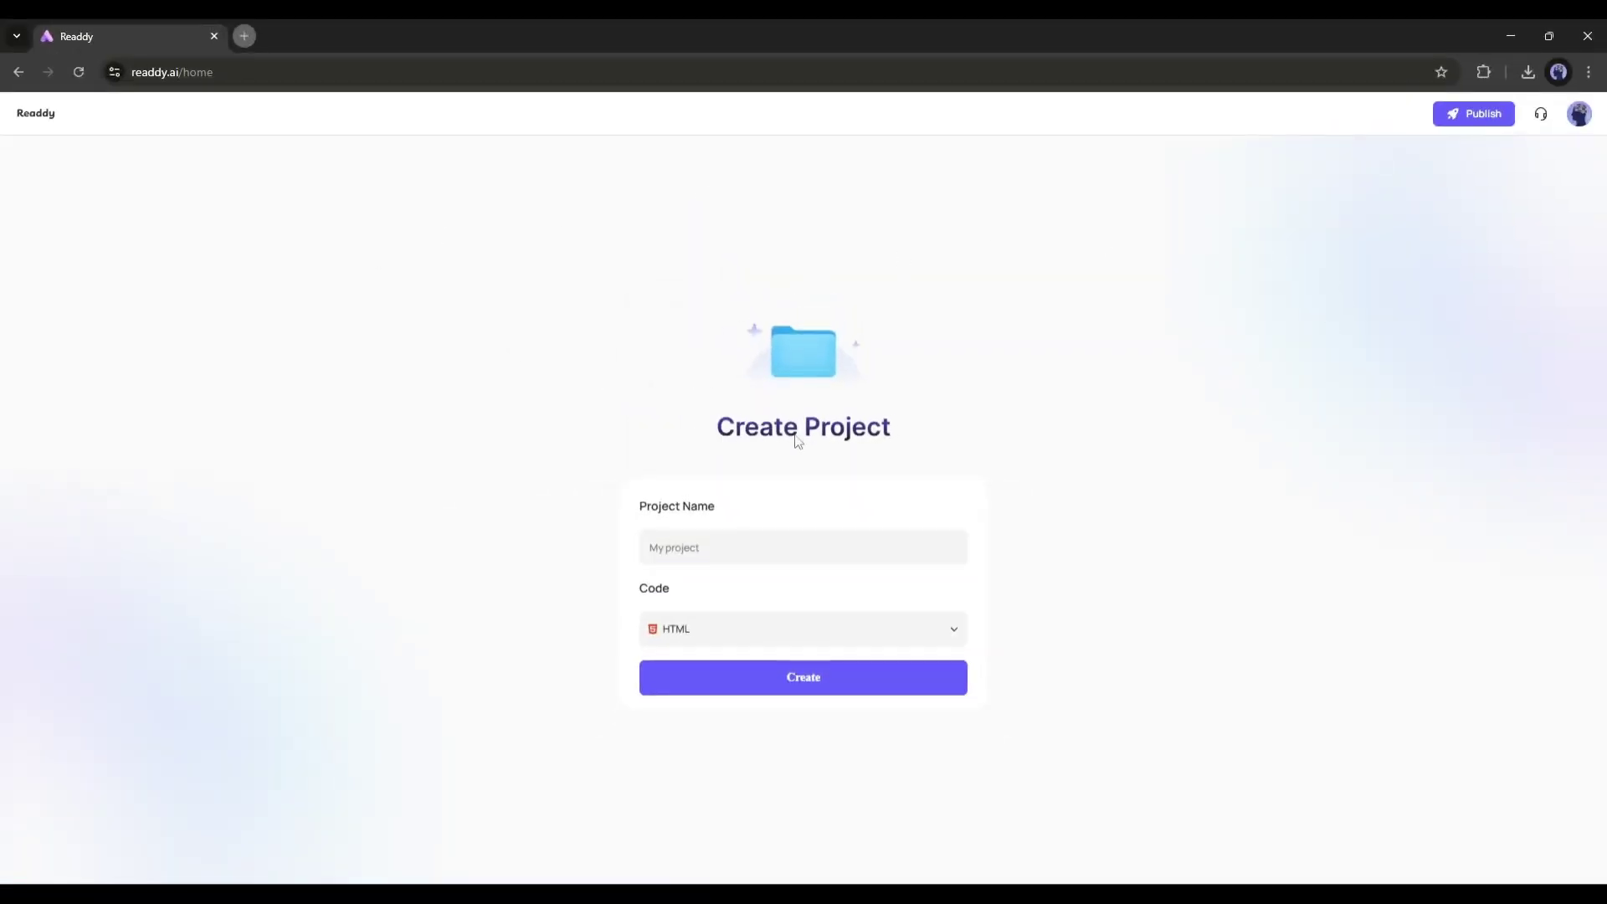
pyautogui.click(677, 541)
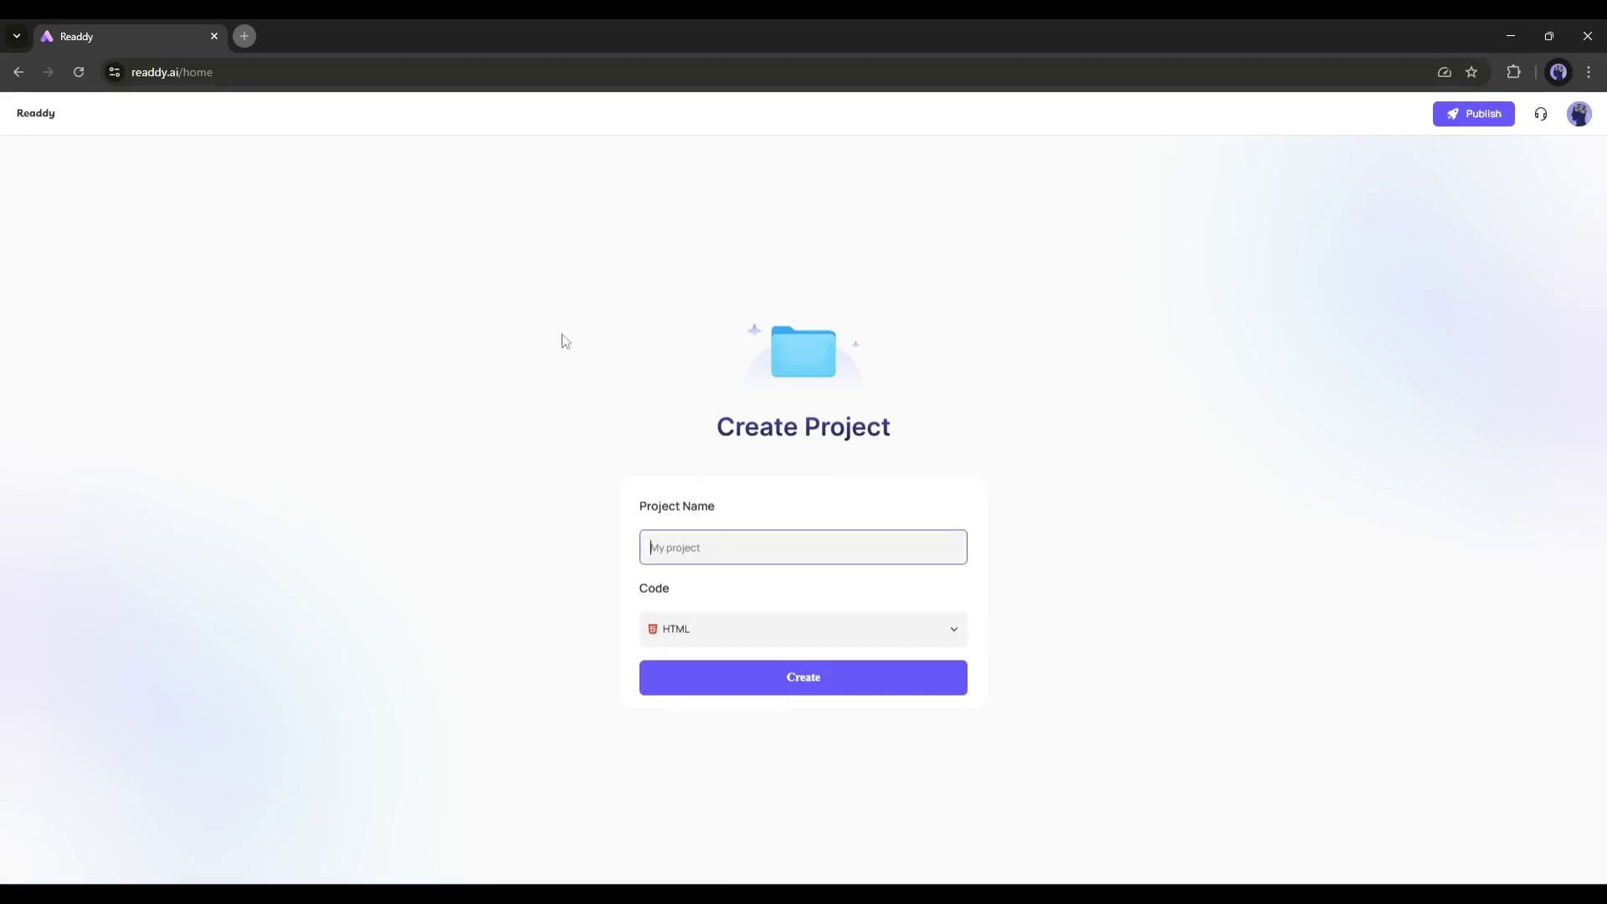
pyautogui.click(559, 533)
pyautogui.click(722, 545)
pyautogui.write('Shop Desktop')
pyautogui.click(663, 632)
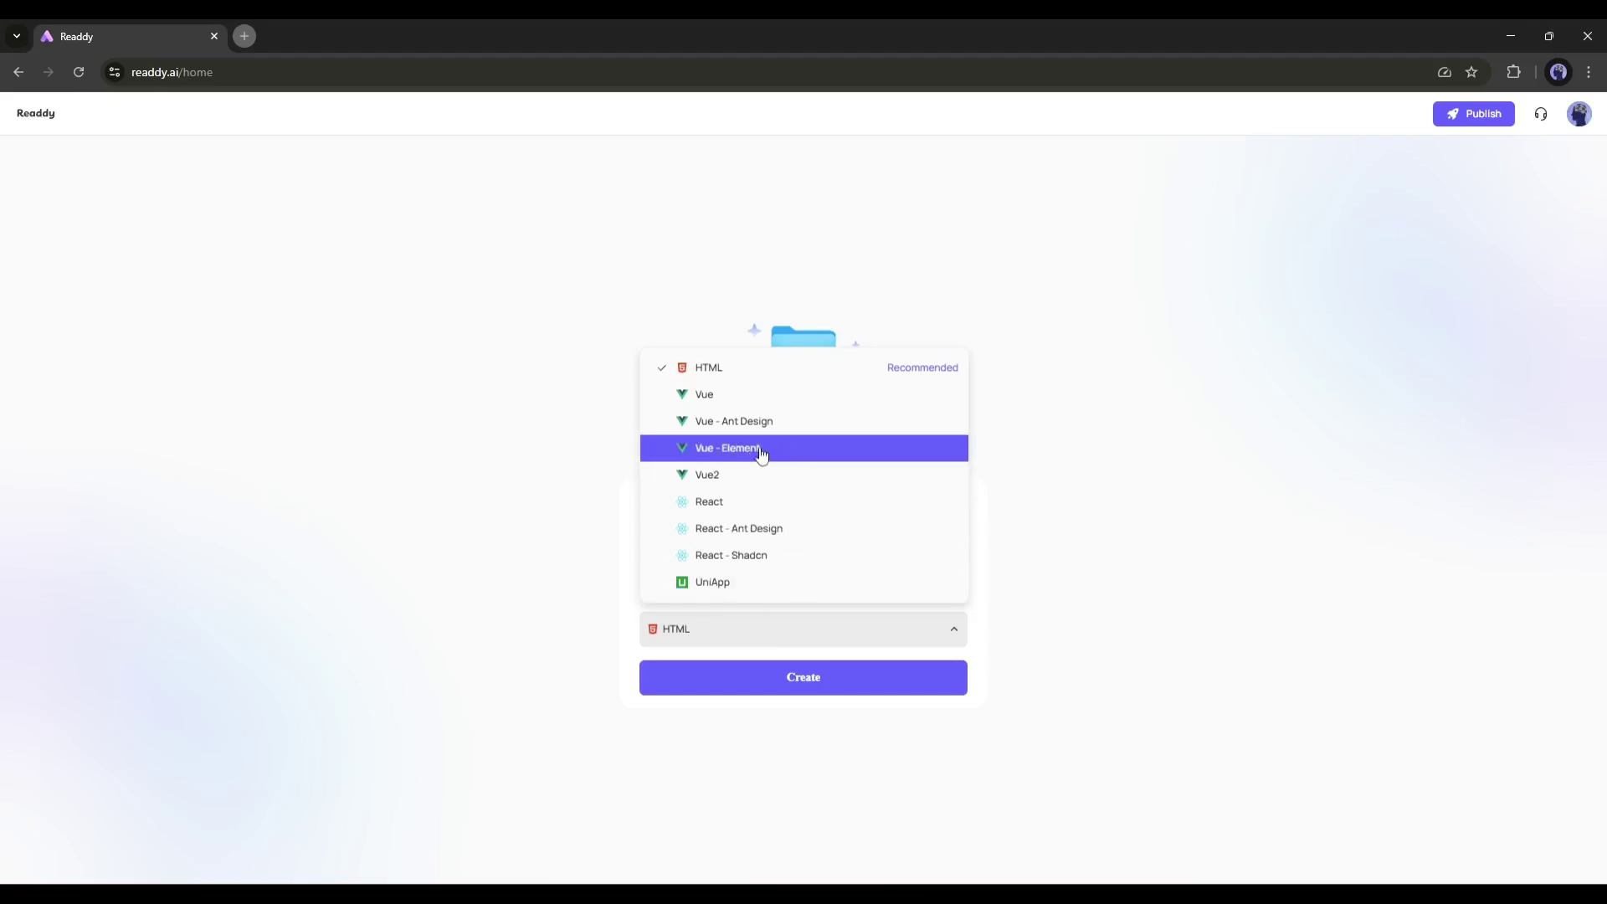
pyautogui.click(738, 374)
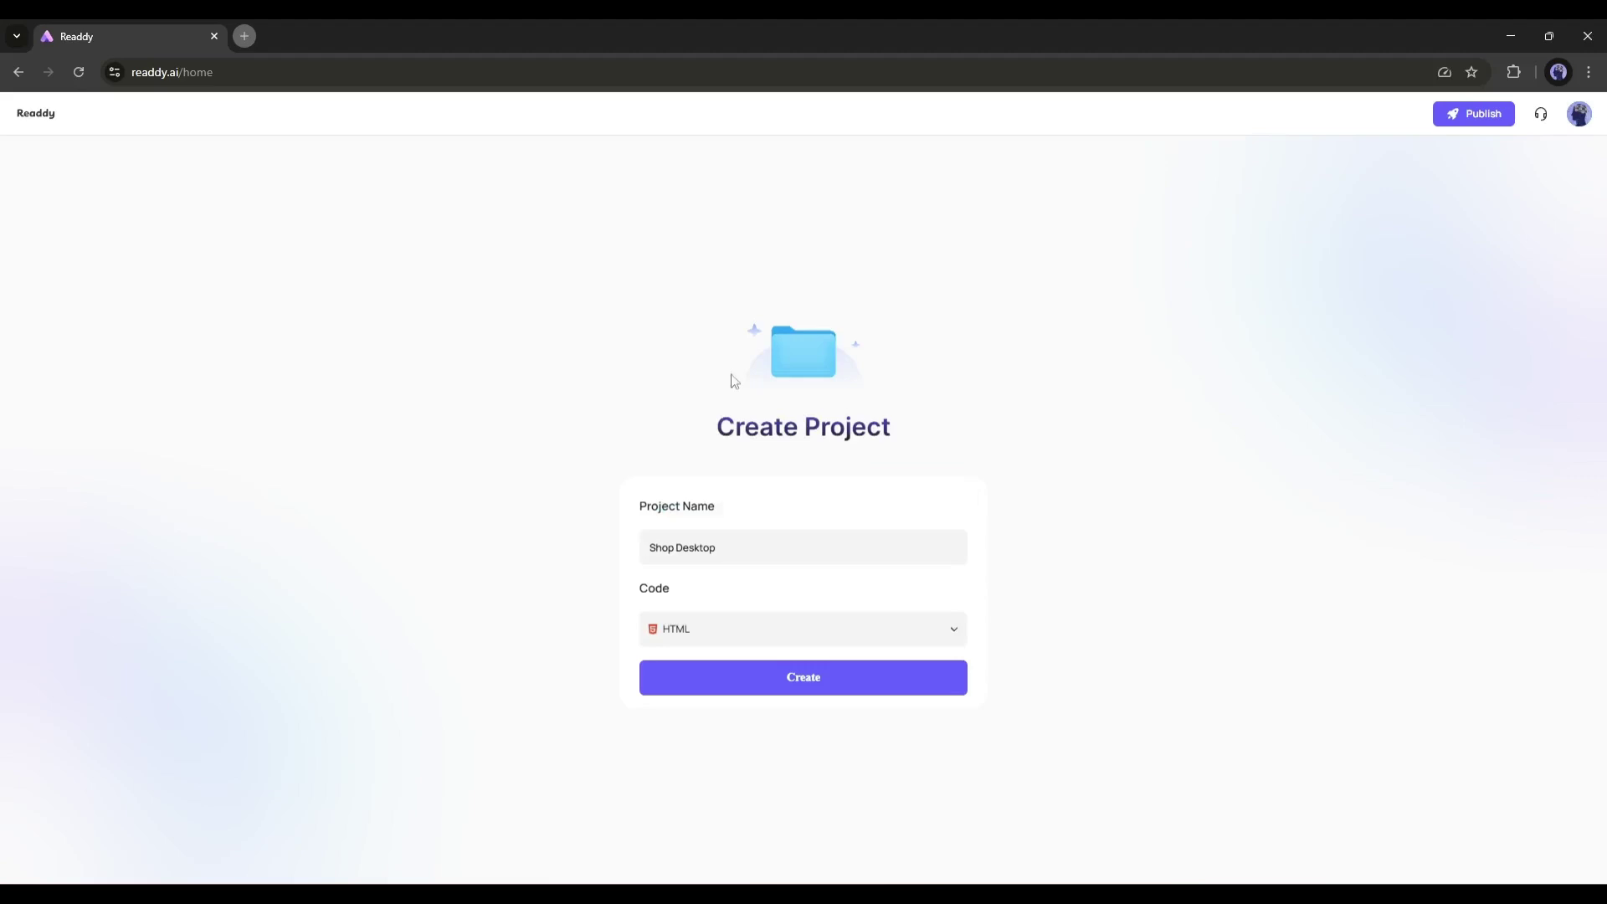
pyautogui.click(819, 690)
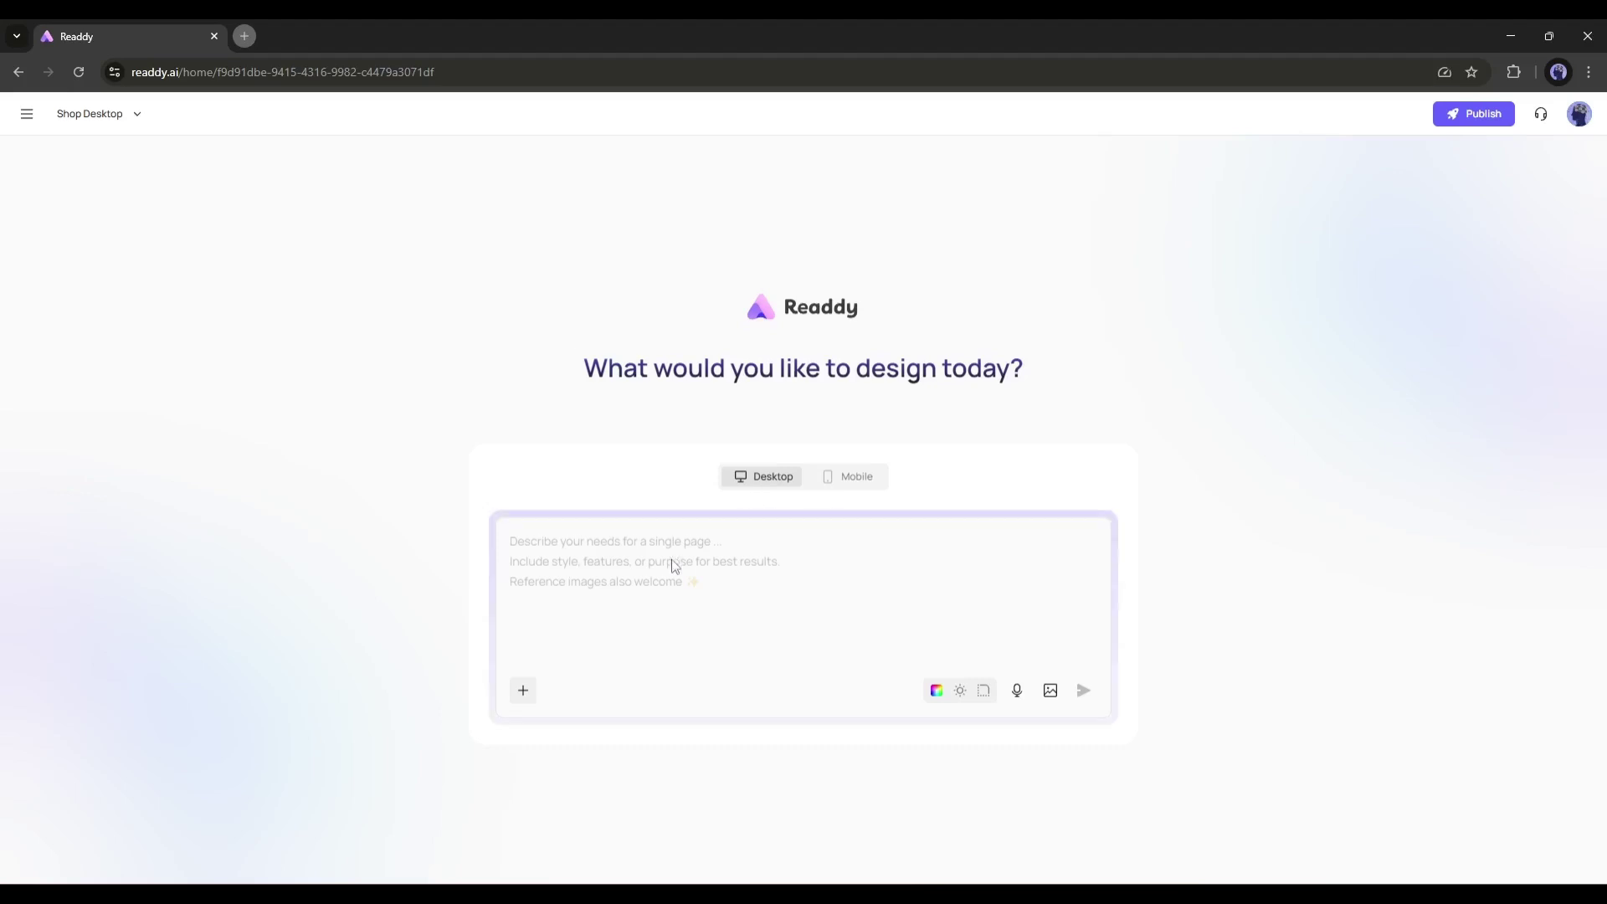
# Step: Describe a desktop landing page for AI Courses, Prompt Bundle, and Digital Products like Canva design Templates, AI Generated images, Stock Videos, website design and more
pyautogui.click(606, 558)
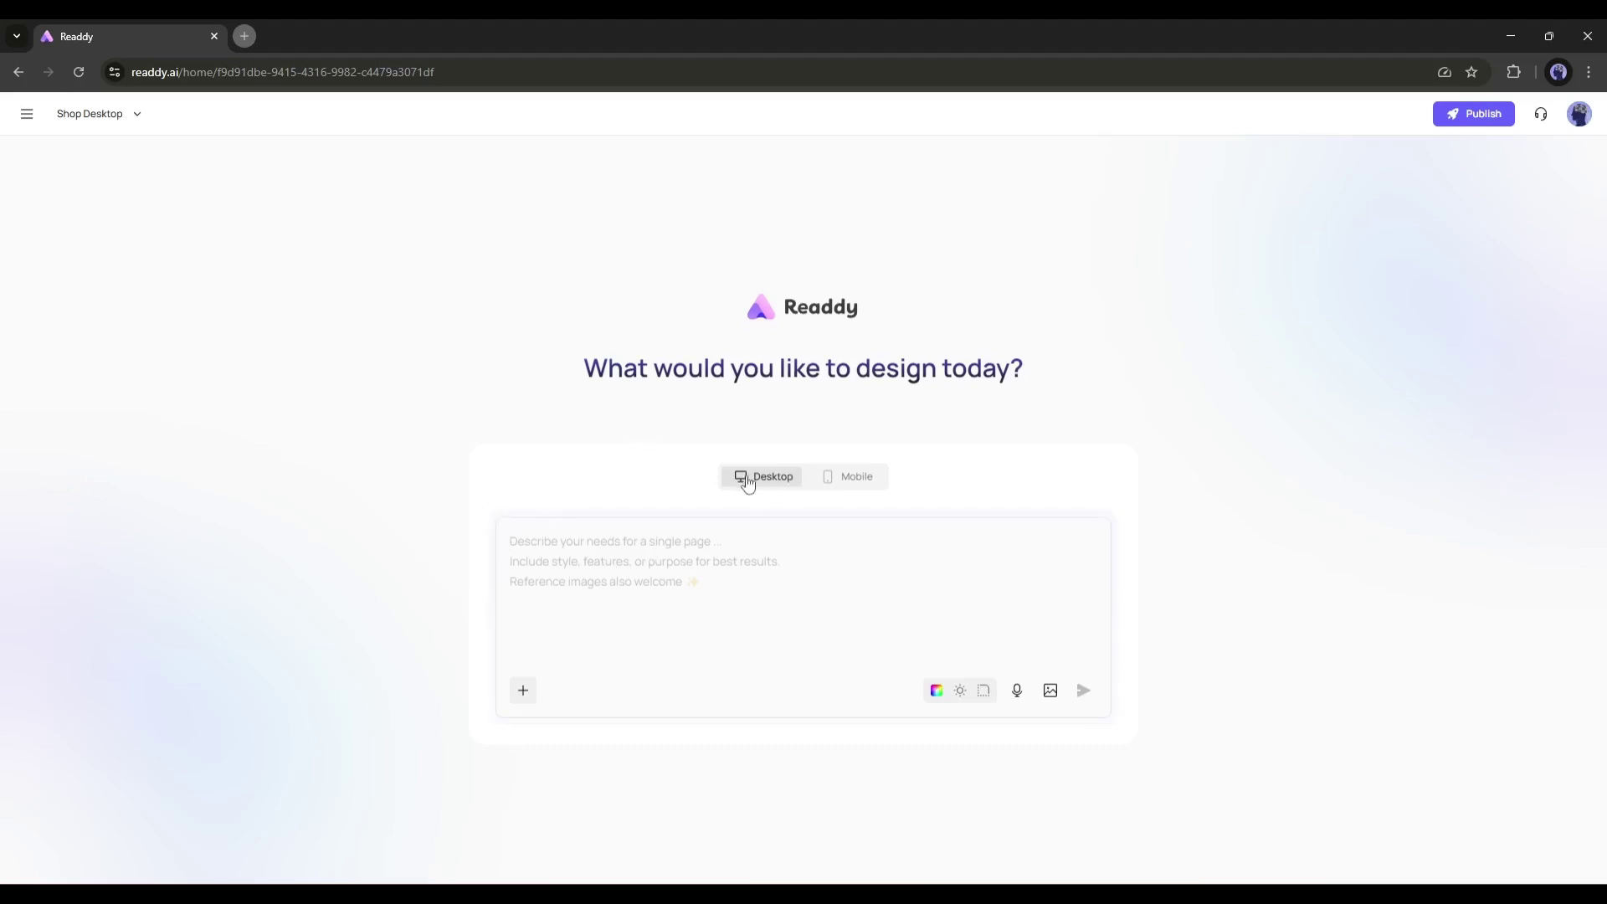
pyautogui.click(828, 476)
pyautogui.click(770, 481)
pyautogui.write('A')
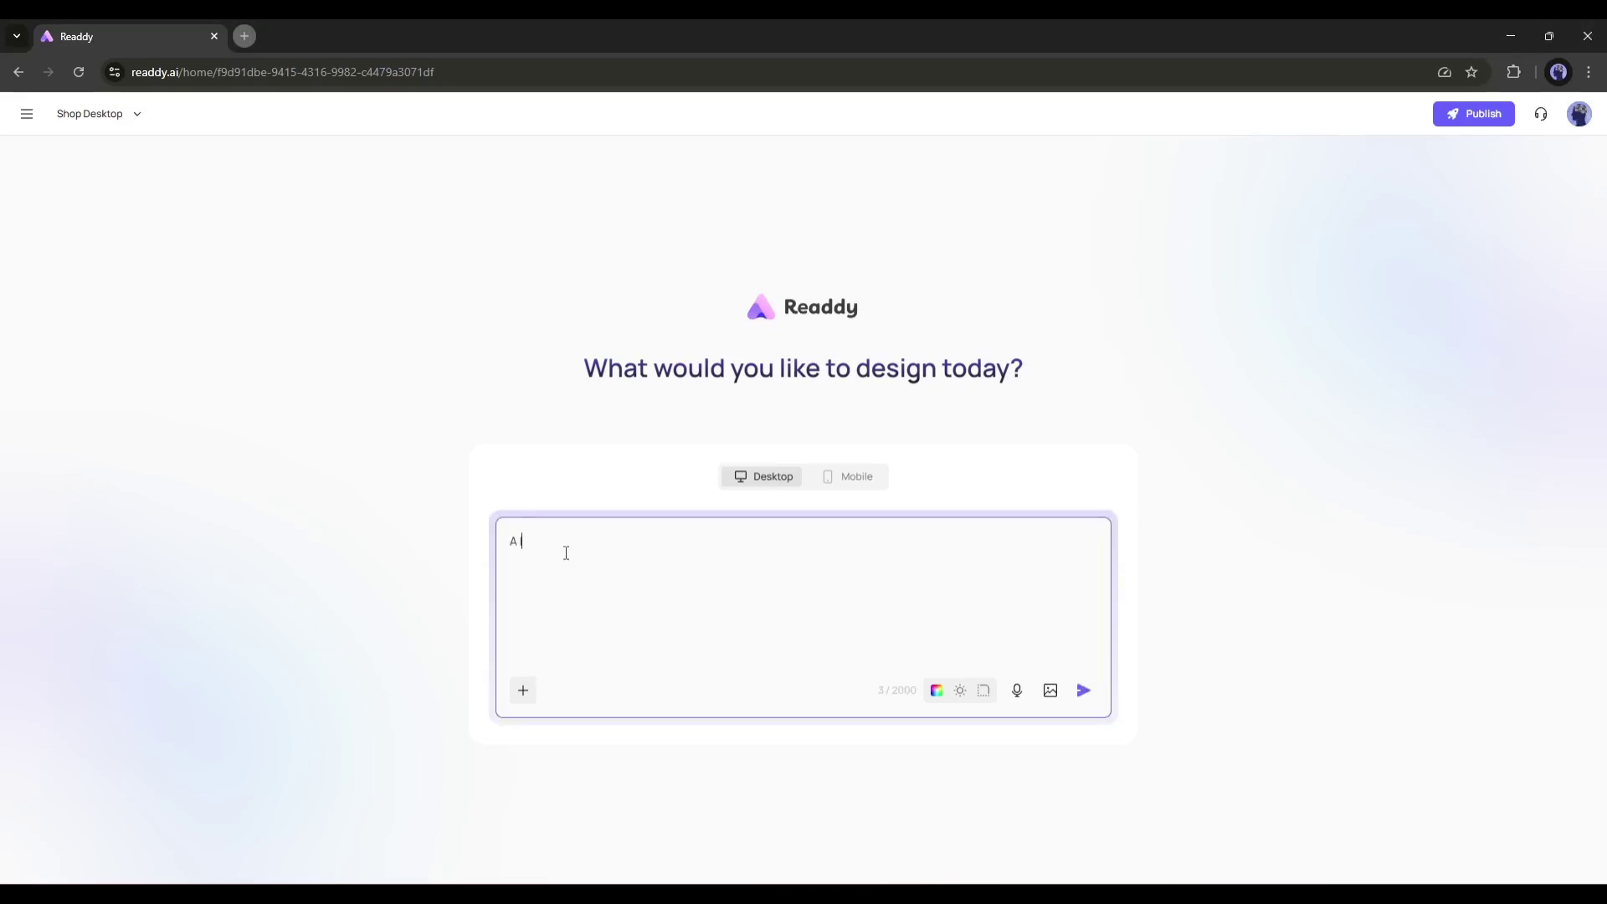
pyautogui.write(' landing page for my AI Courses, Promp')
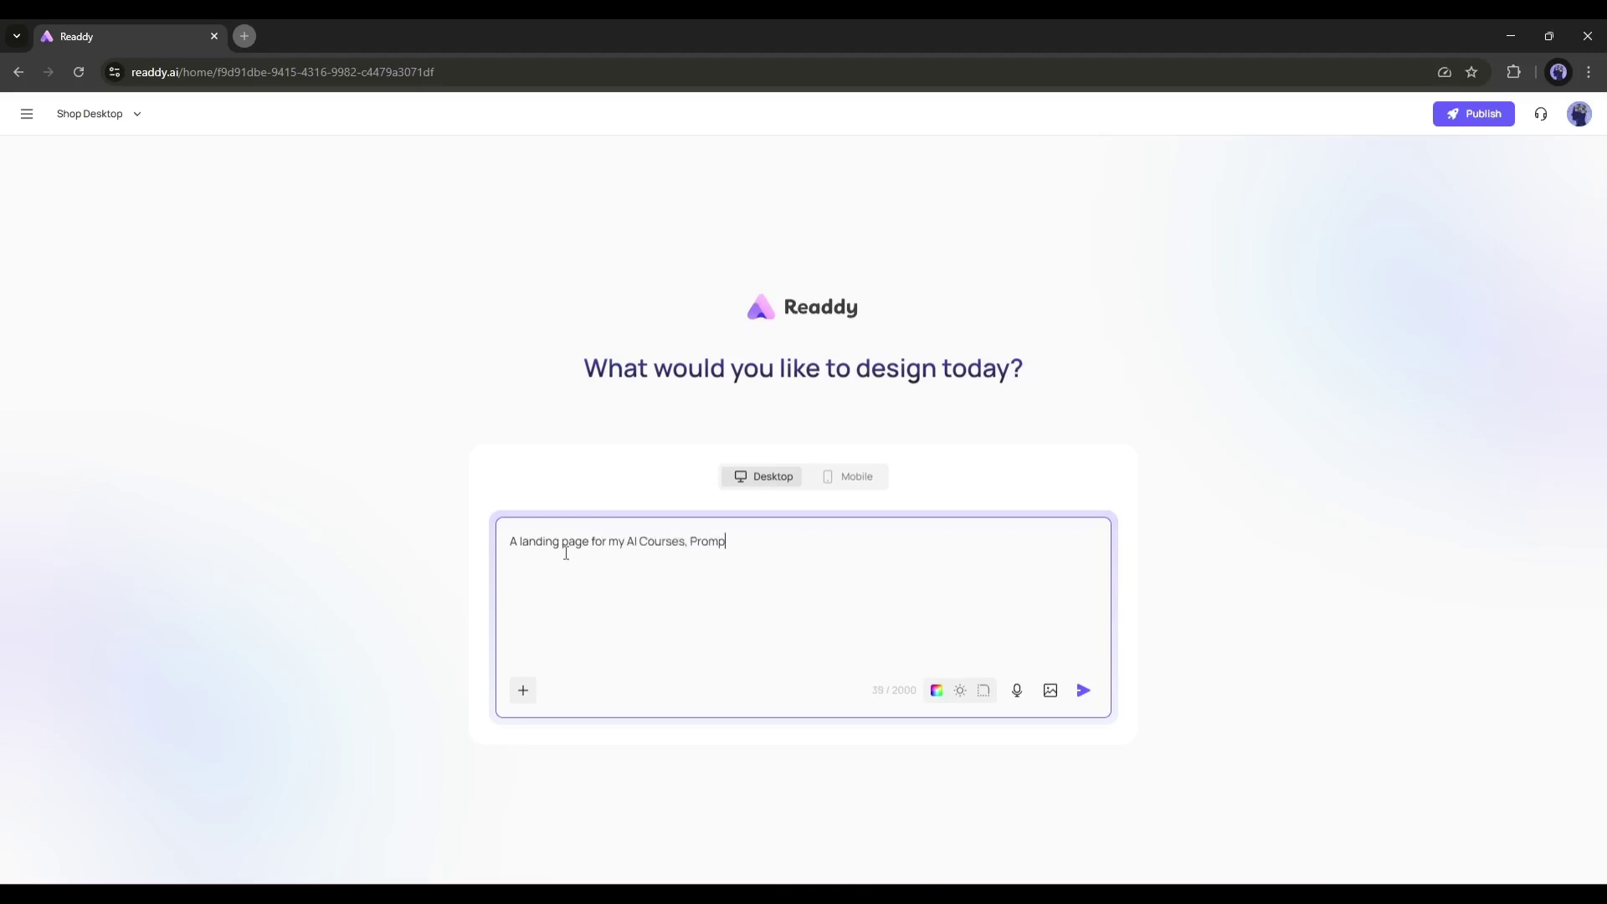
pyautogui.write('t Bundle, and various Digital Pro')
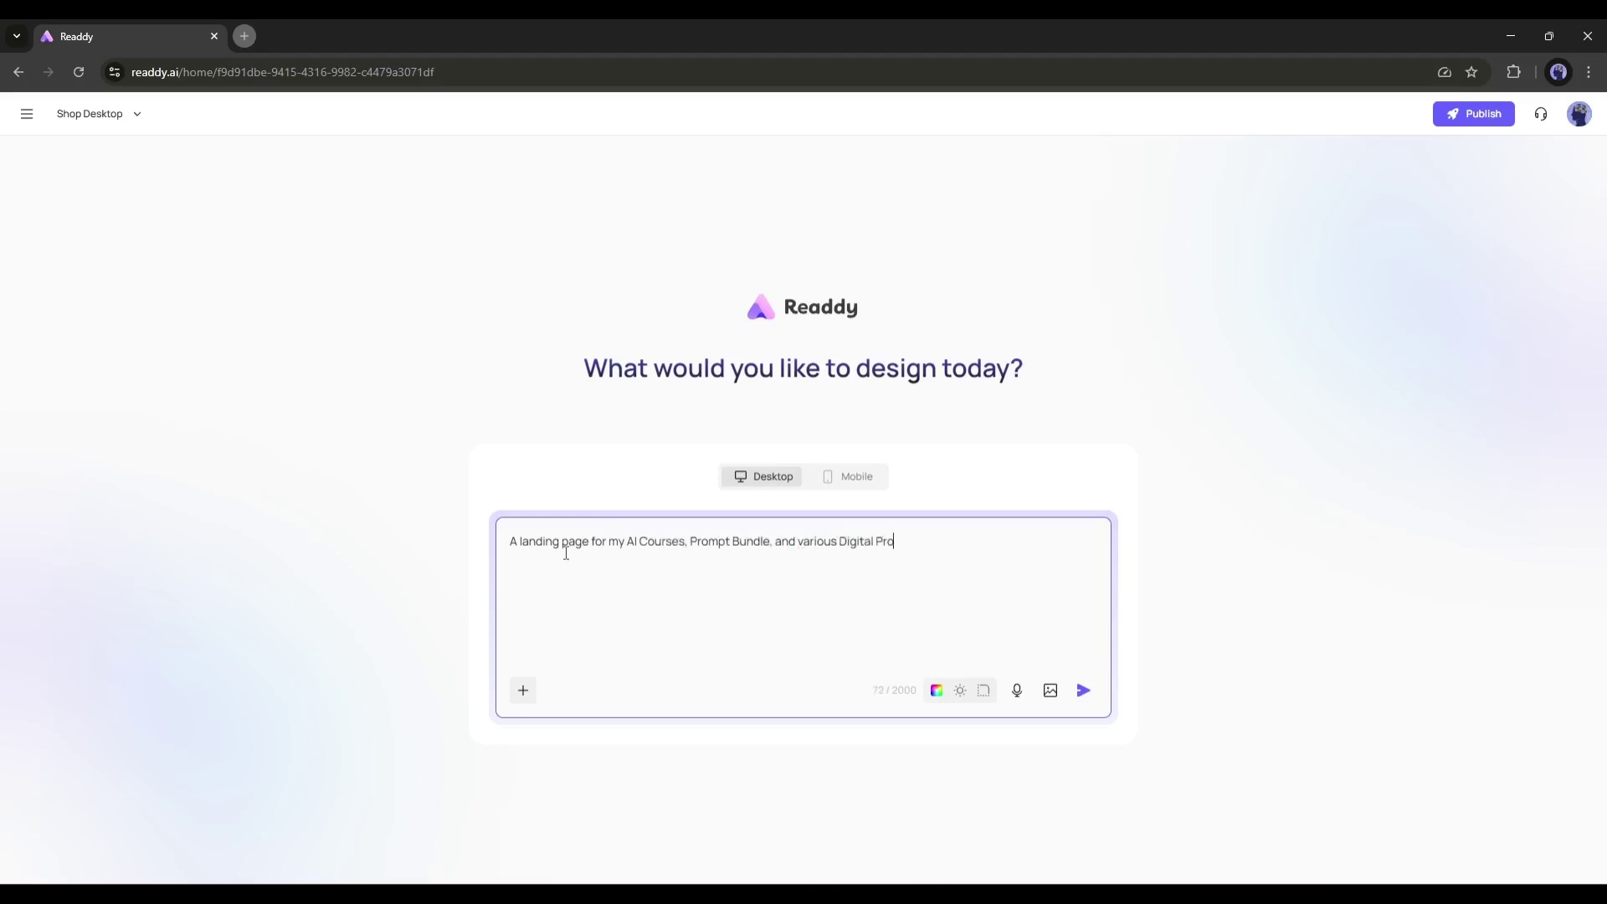
pyautogui.write('ducts like Canva design Templates, AI')
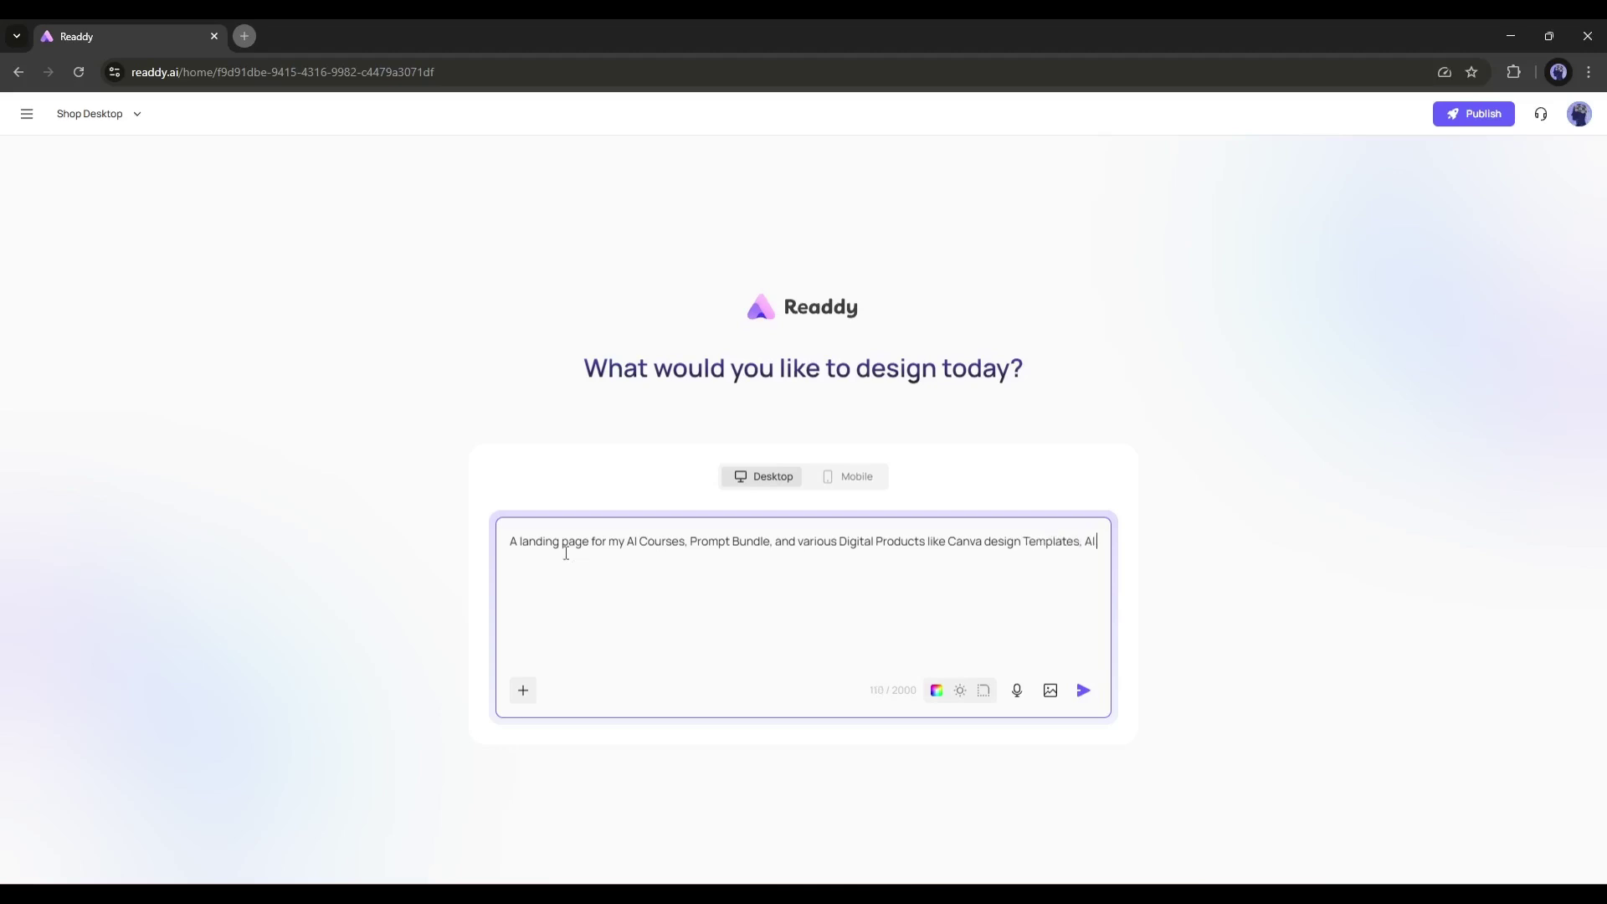
pyautogui.write(' Generated images, Stock Videos, website design and more.')
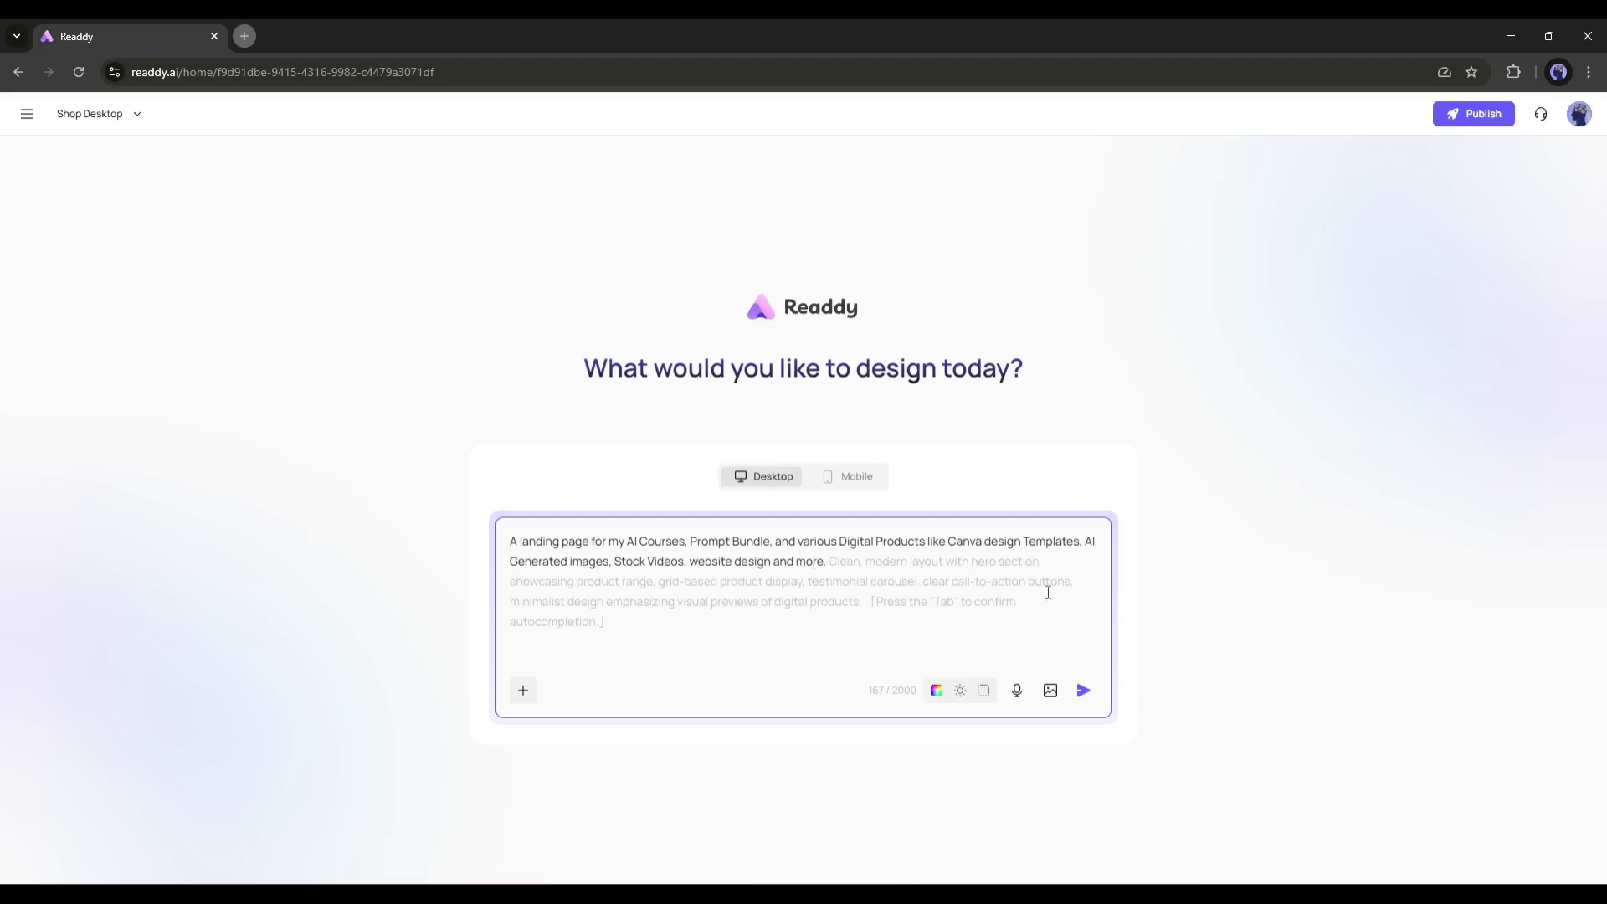
# Step: Accept the suggested prompt completion describing a clean, modern layout with hero section, product grid, testimonial carousel and call-to-action buttons
pyautogui.press('Tab')
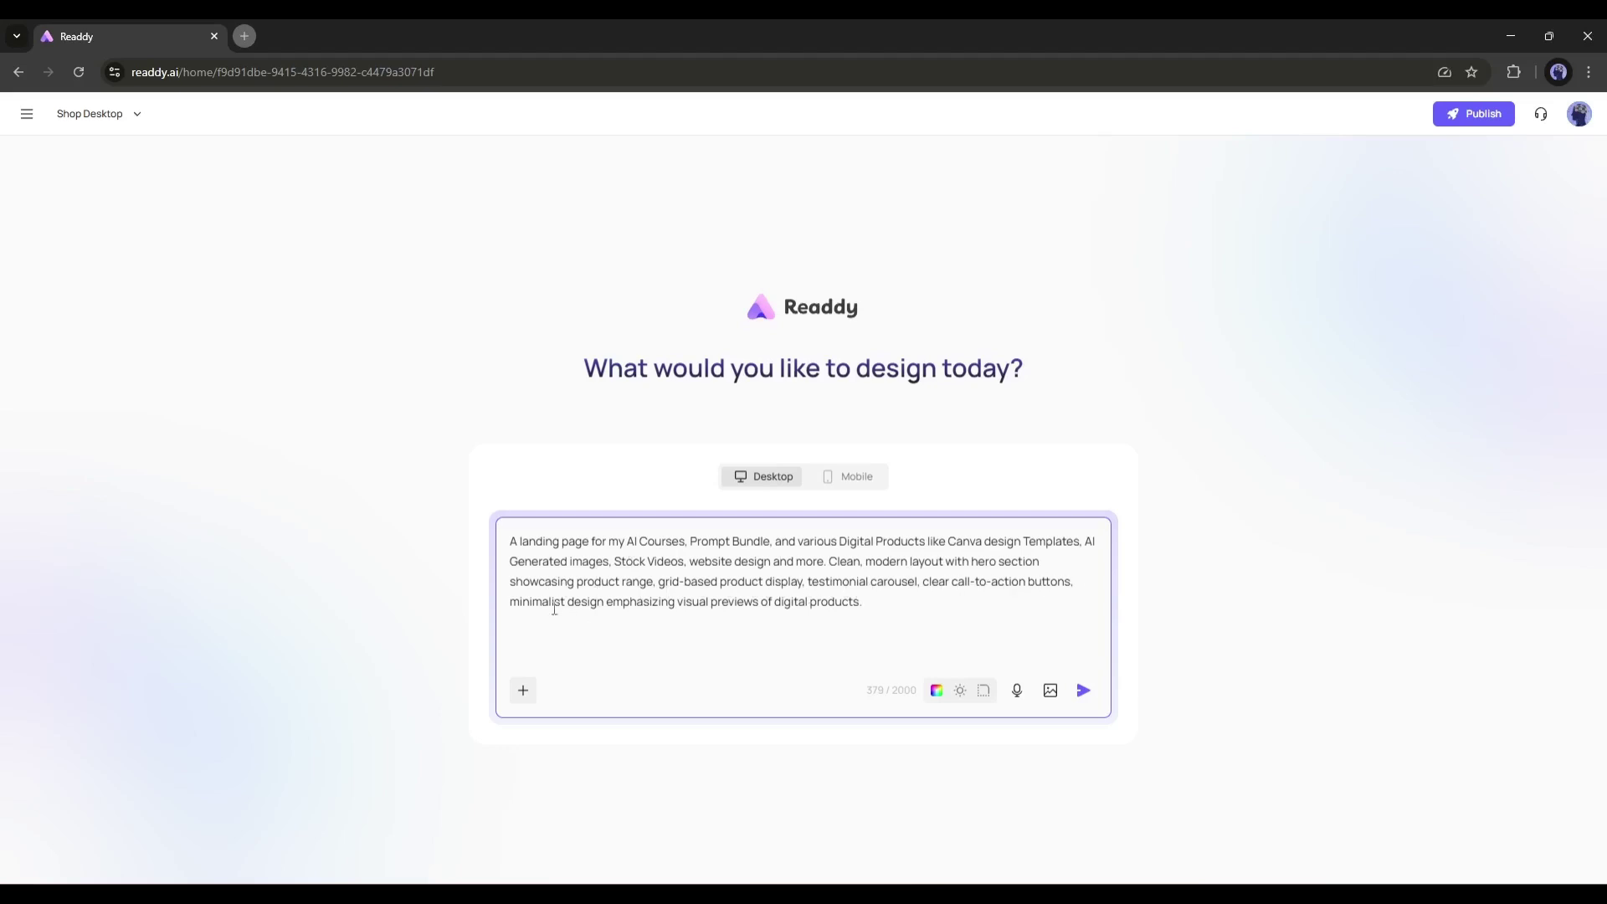
pyautogui.moveTo(605, 601); pyautogui.dragTo(819, 601)
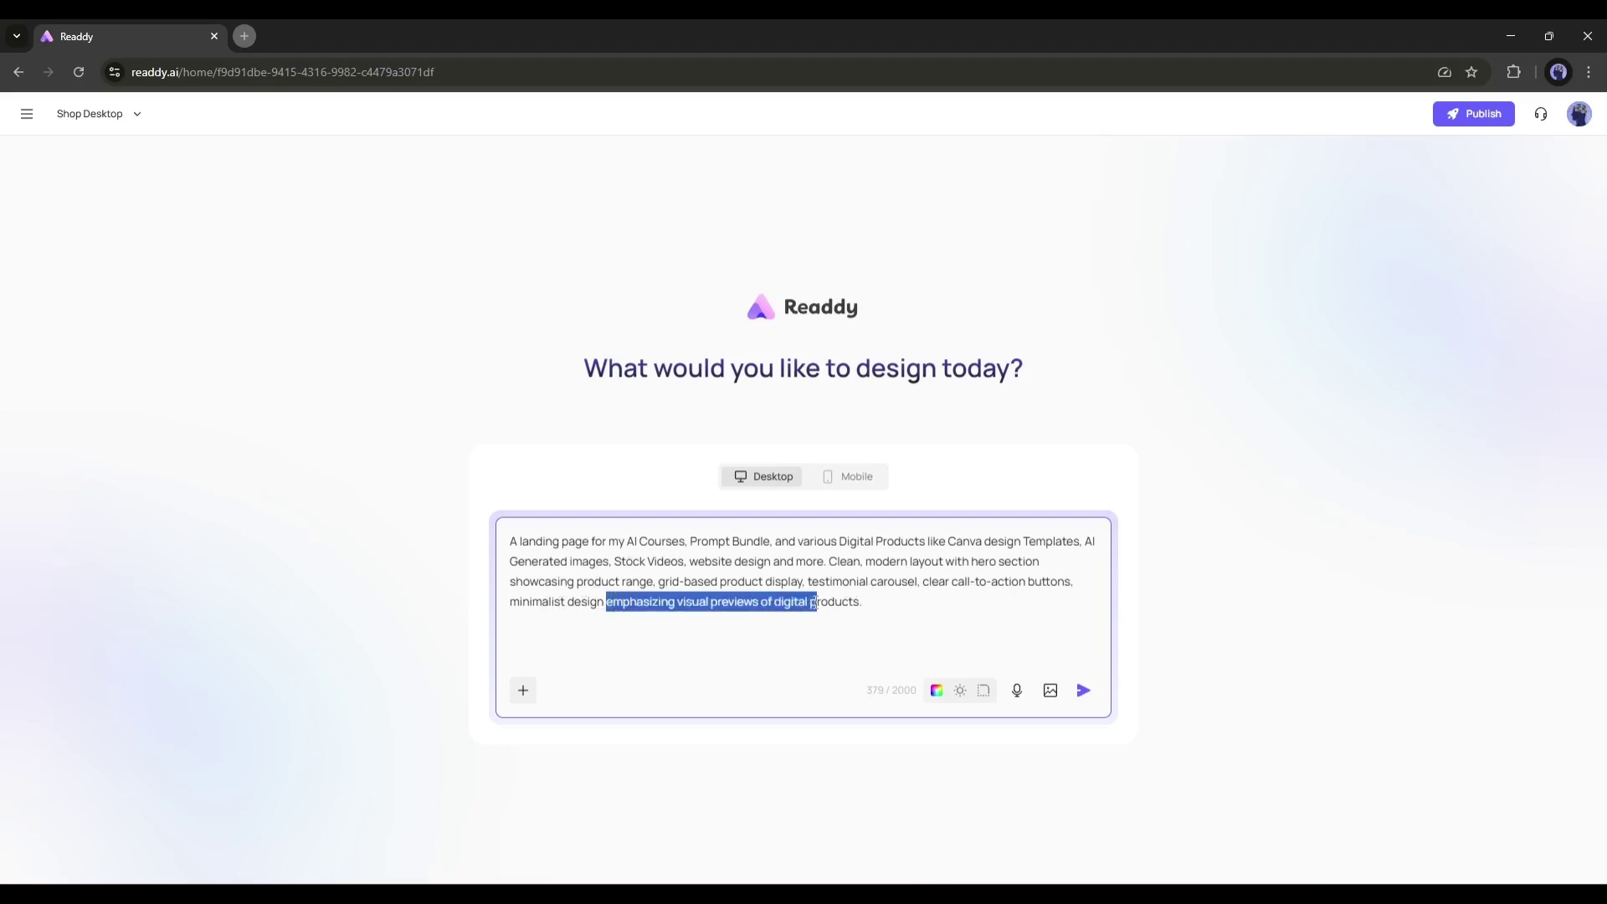
pyautogui.click(841, 602)
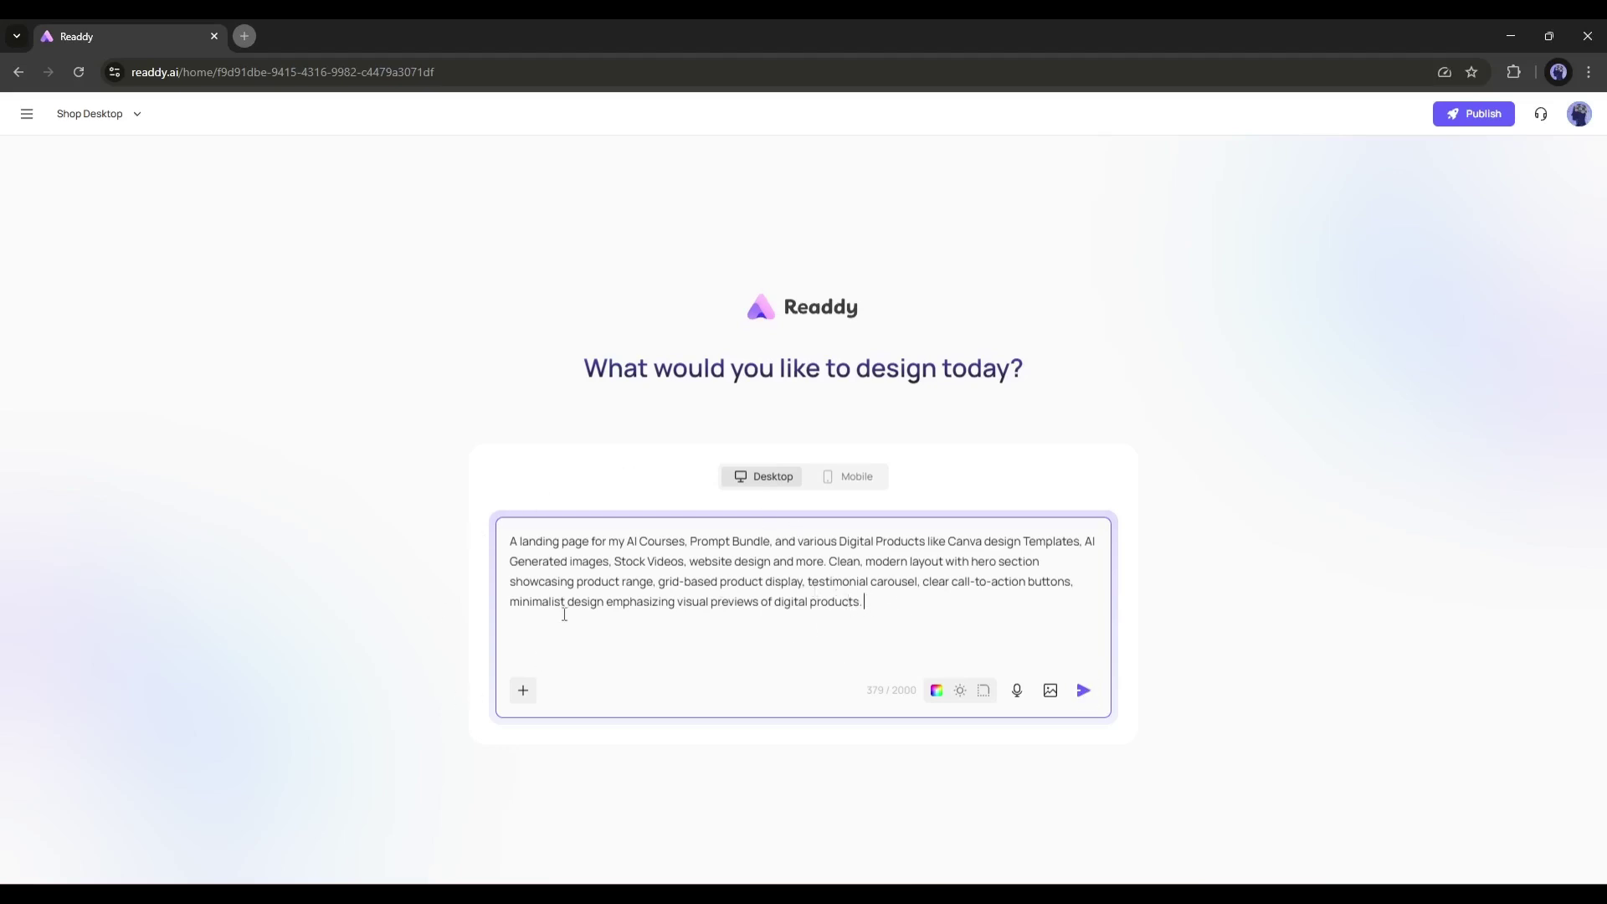
# Step: Examine the prompt's page reference, theme and color, and reference image options without changing any of them
pyautogui.click(524, 693)
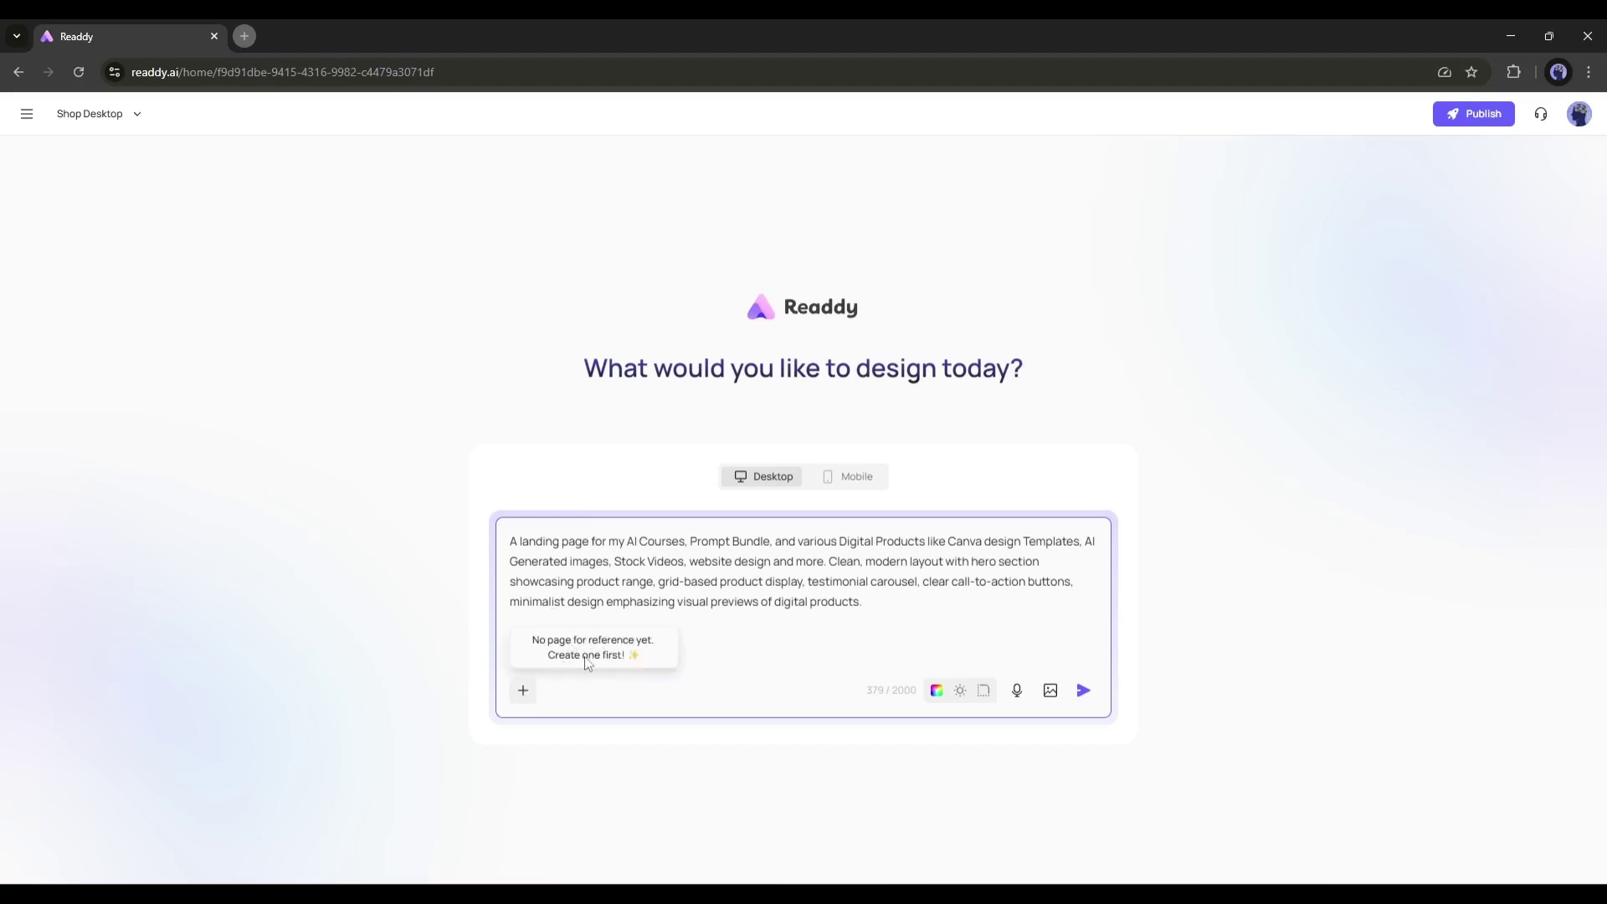
pyautogui.click(561, 602)
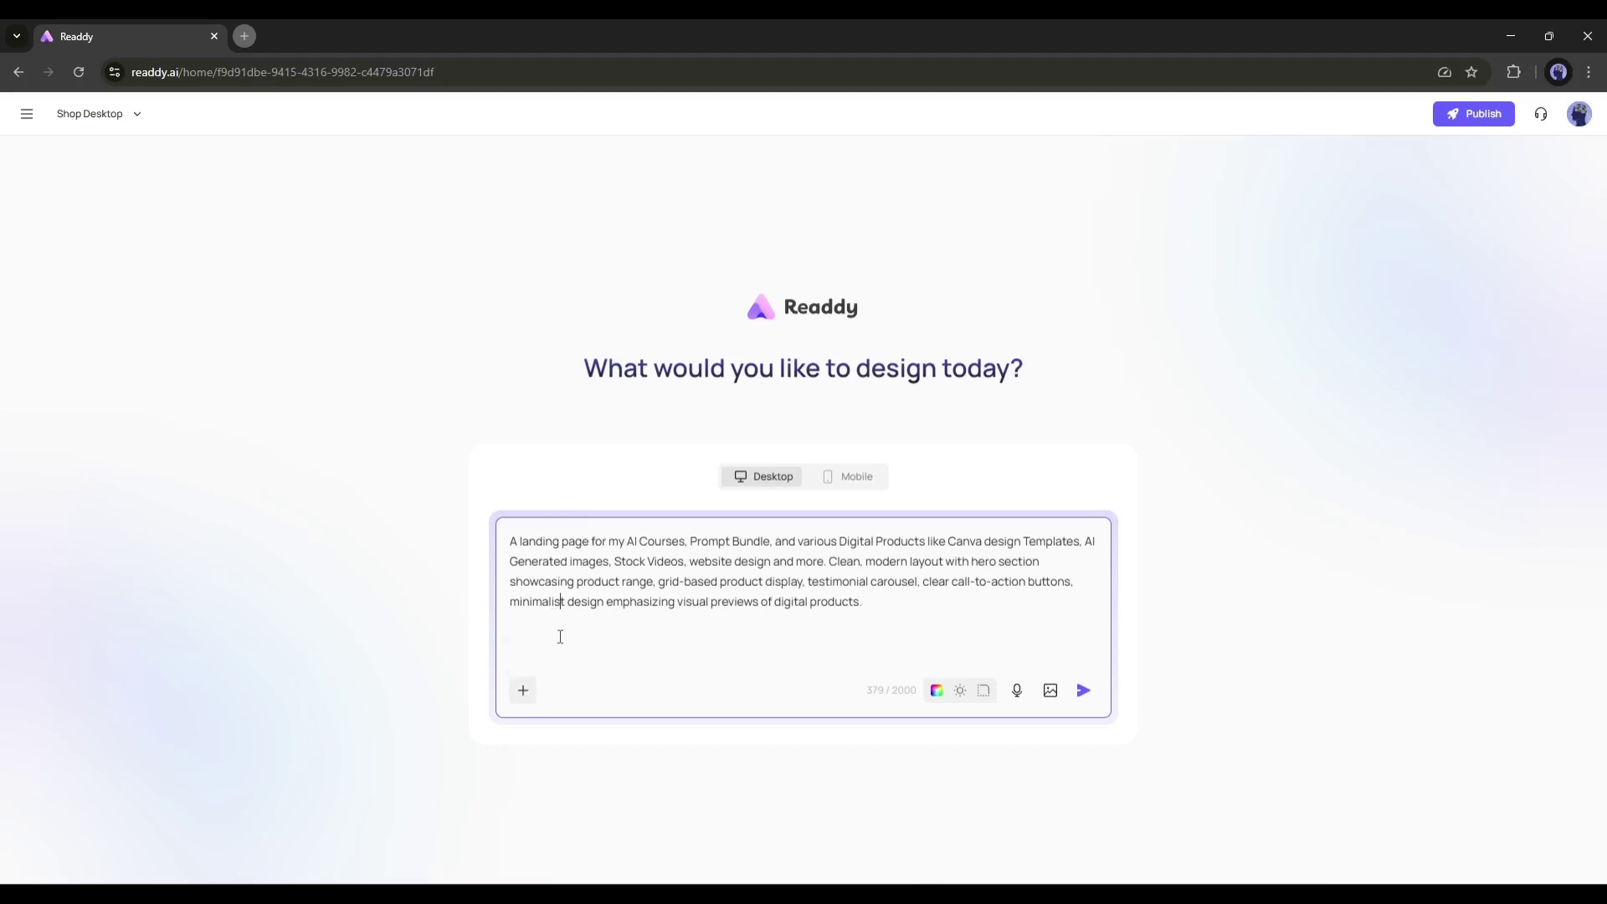
pyautogui.click(935, 695)
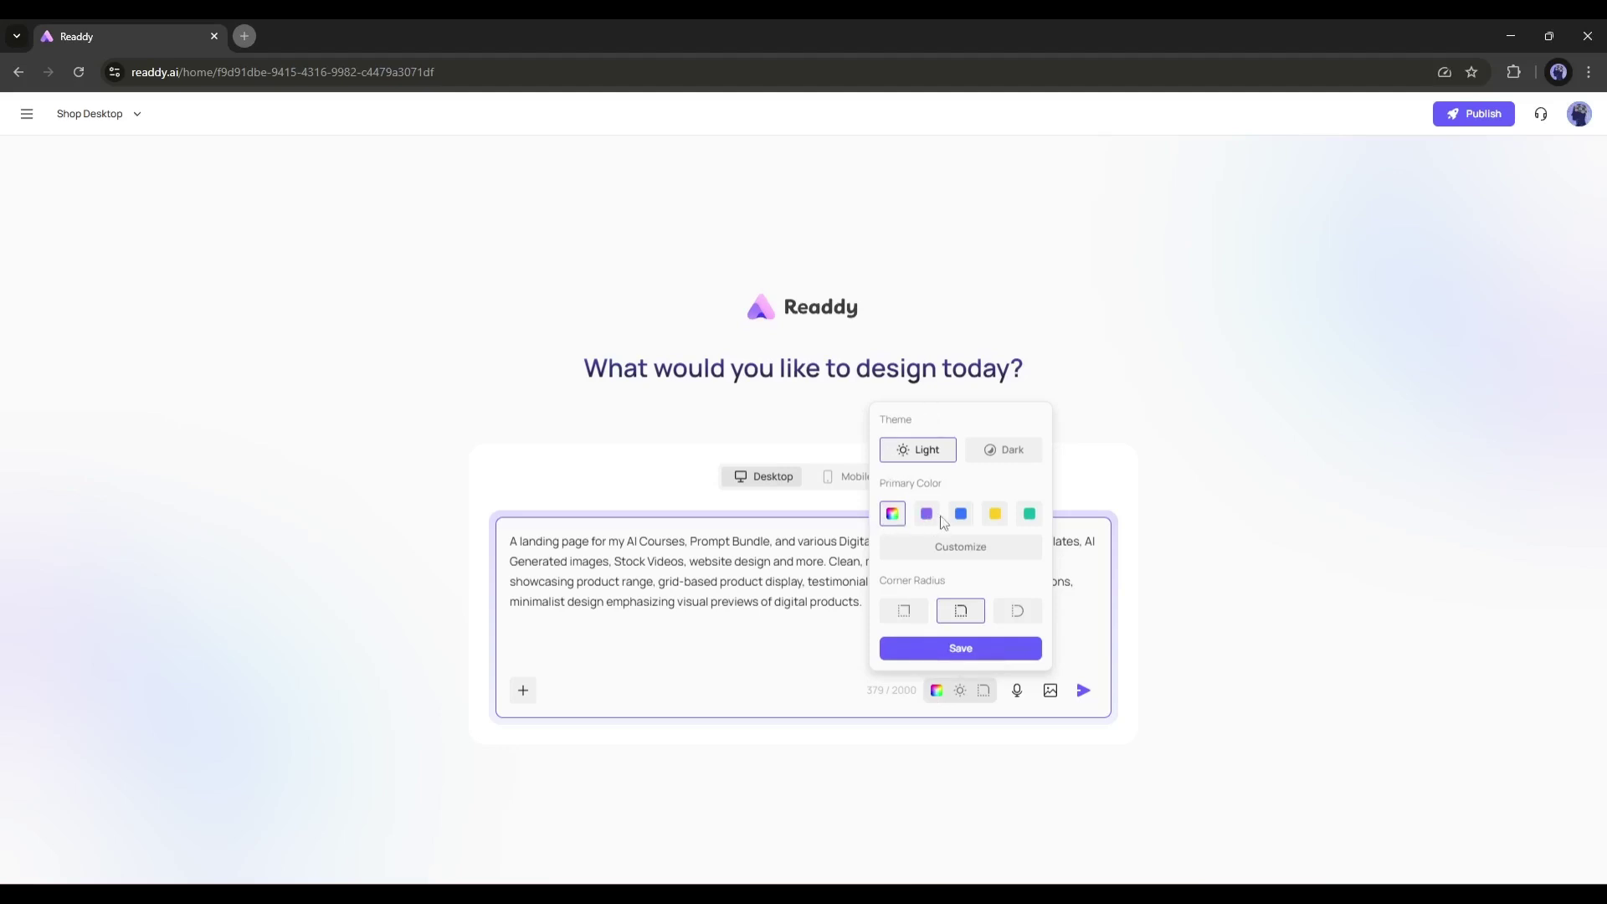
pyautogui.click(991, 457)
pyautogui.click(926, 455)
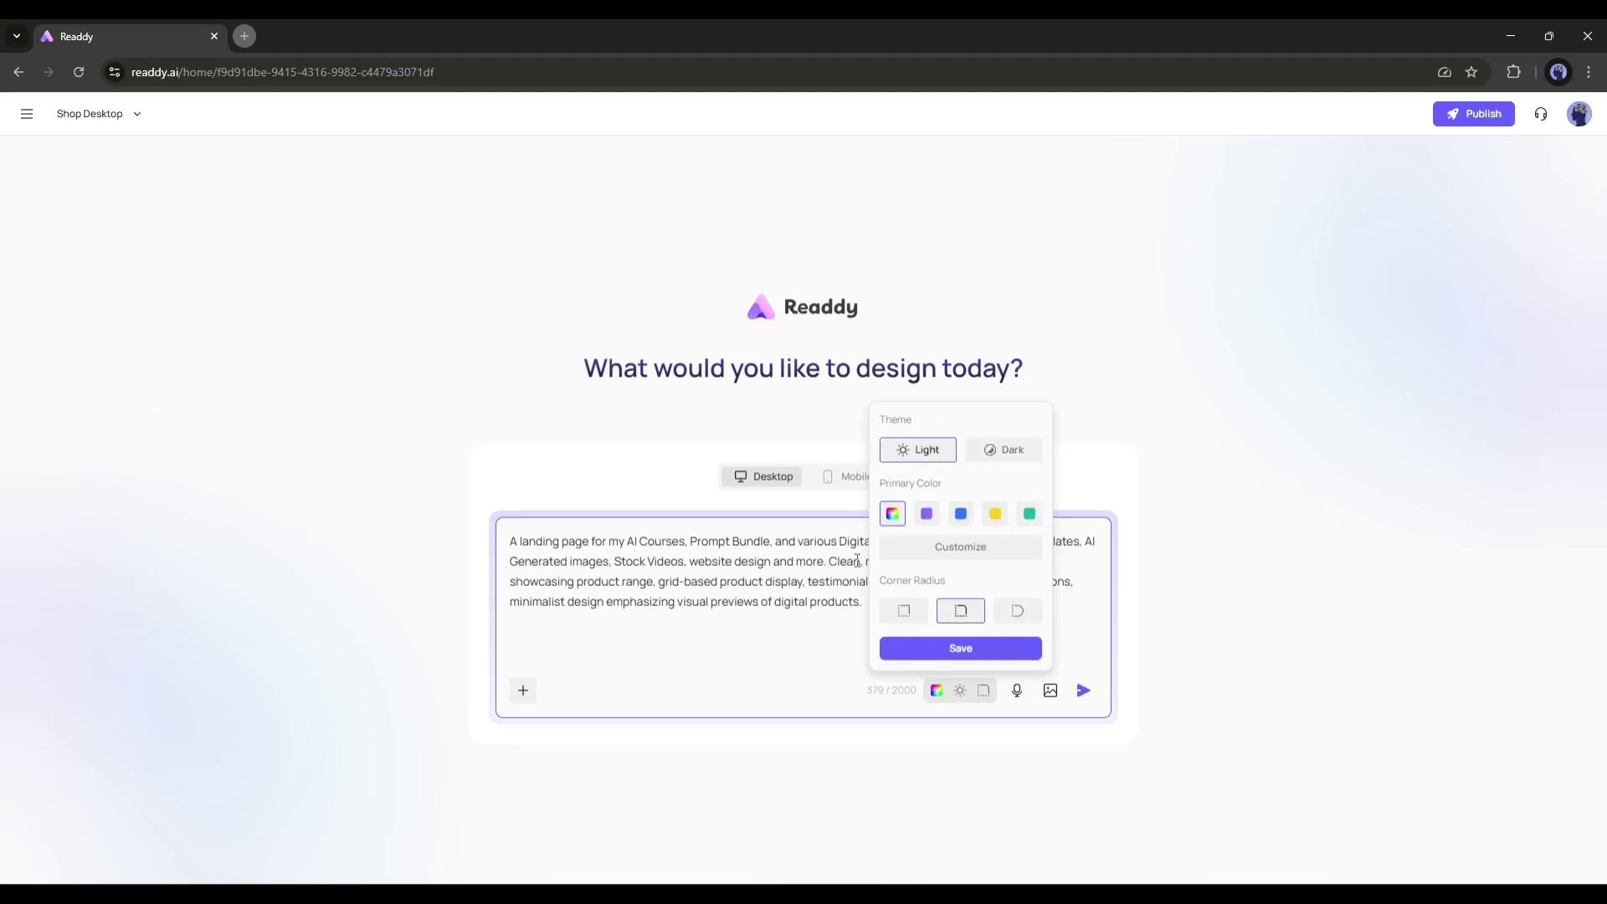
pyautogui.click(888, 665)
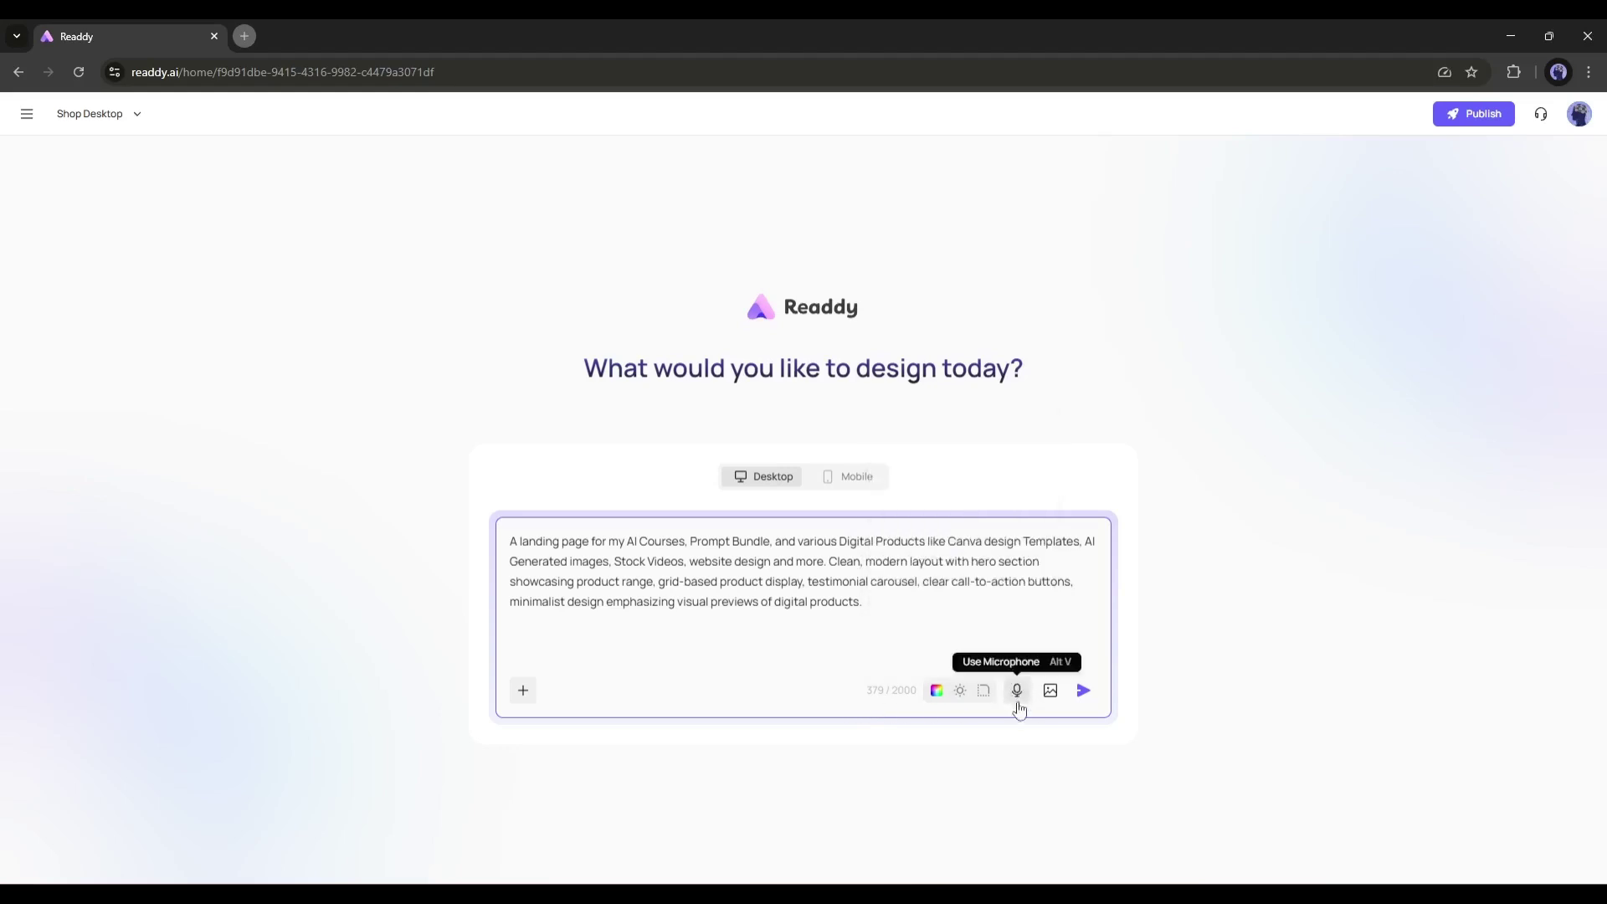
pyautogui.click(1052, 696)
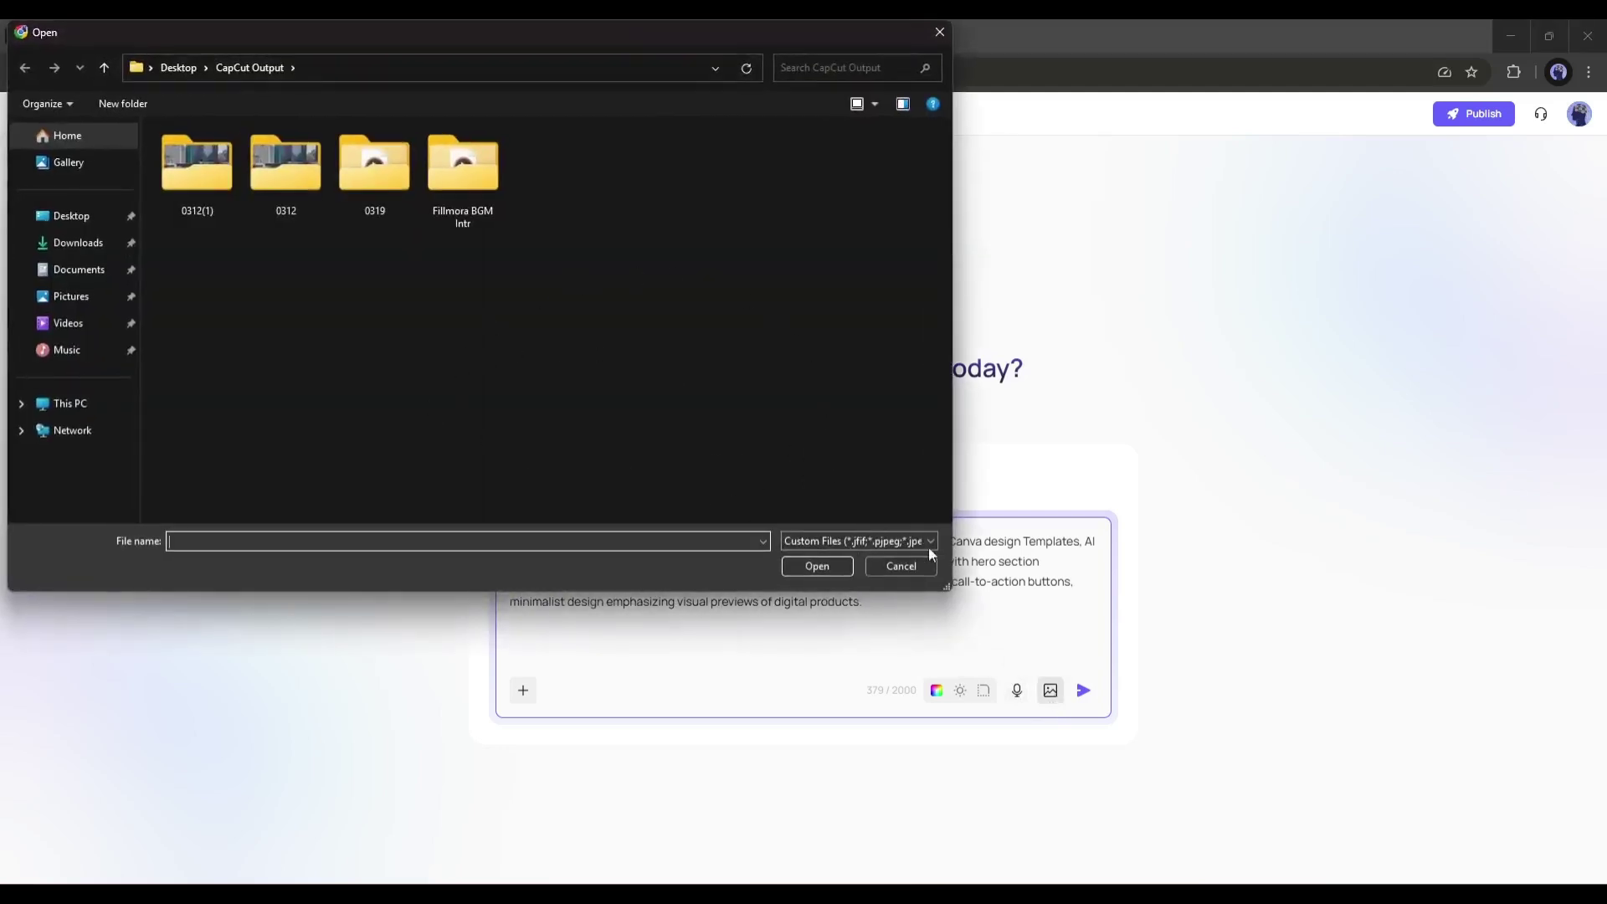
pyautogui.click(918, 568)
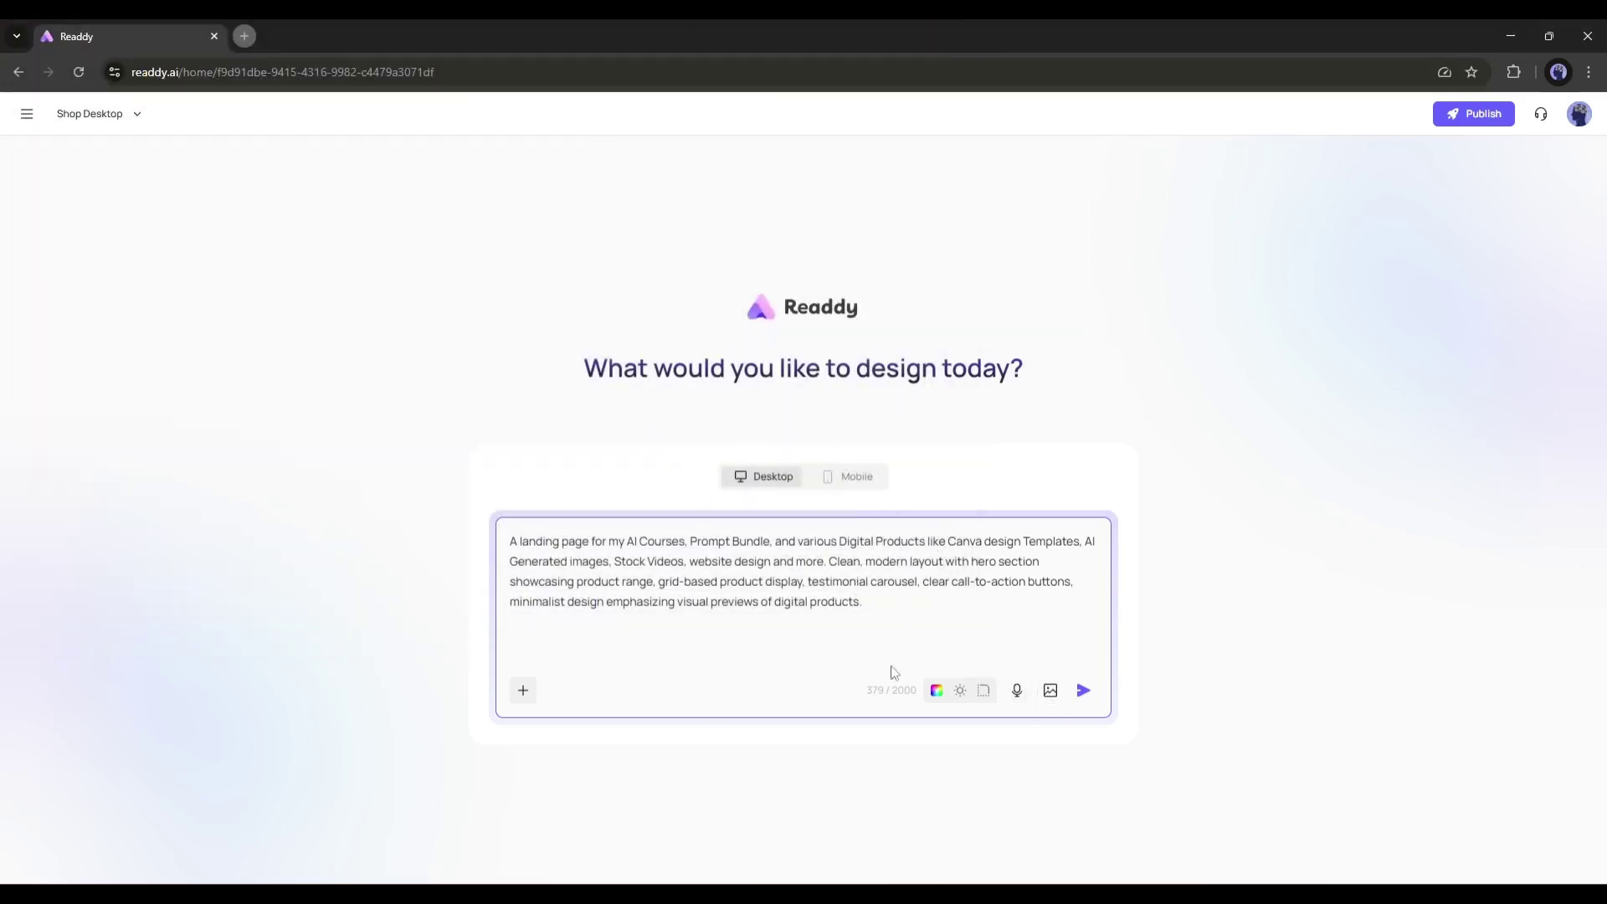
# Step: Submit the landing page prompt to generate its section outline
pyautogui.click(1083, 690)
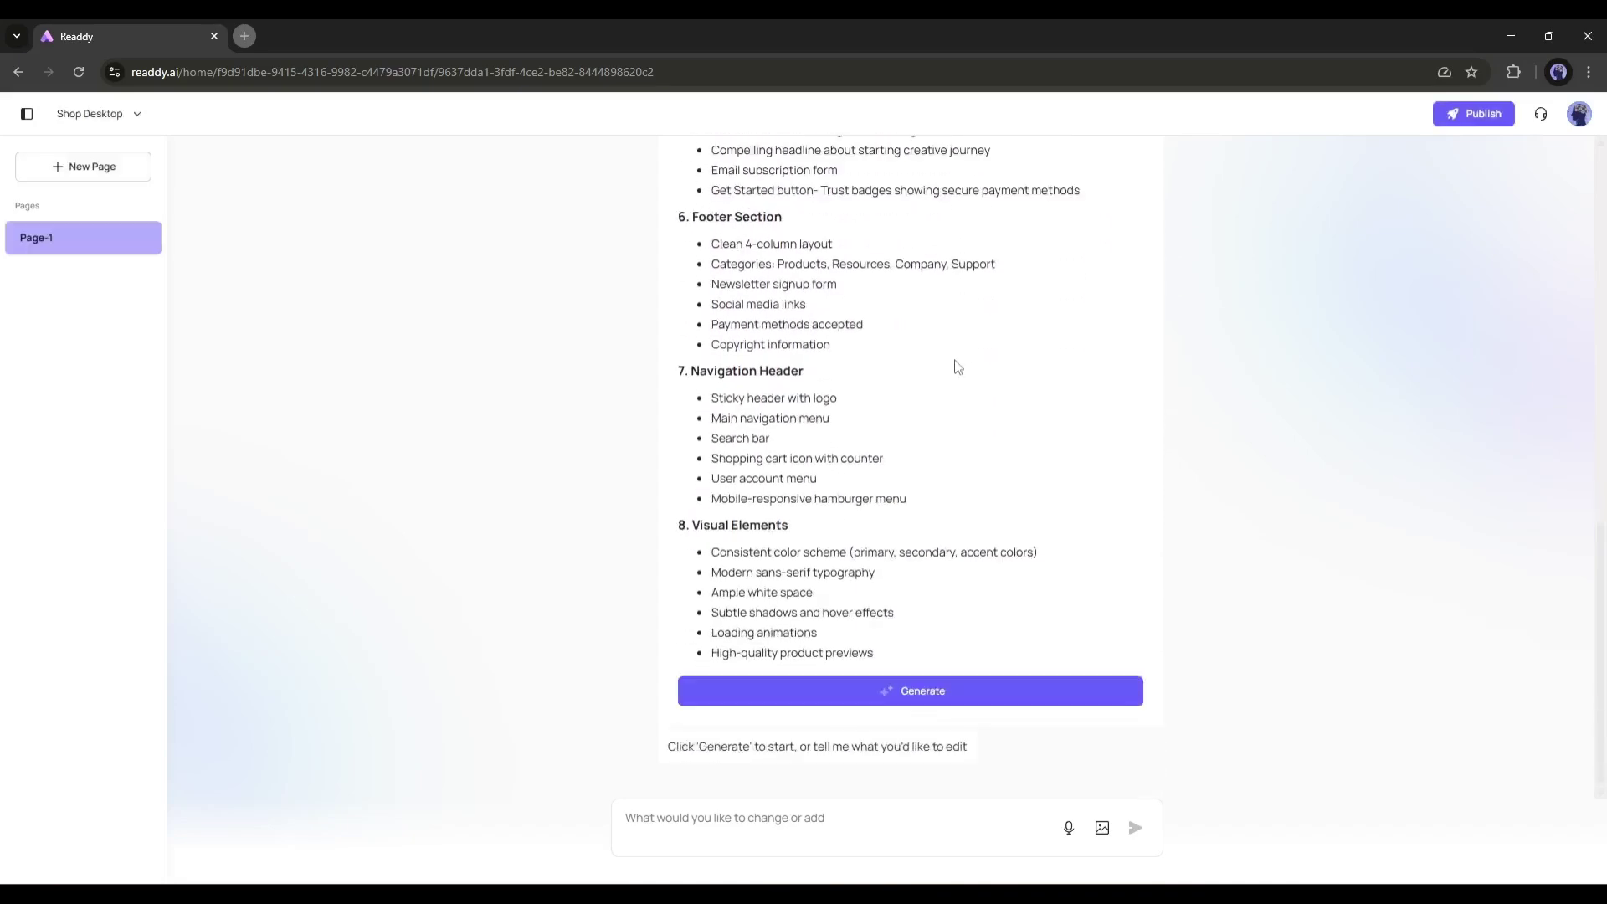
pyautogui.scroll(7, 803, 487)
pyautogui.scroll(4, 804, 487)
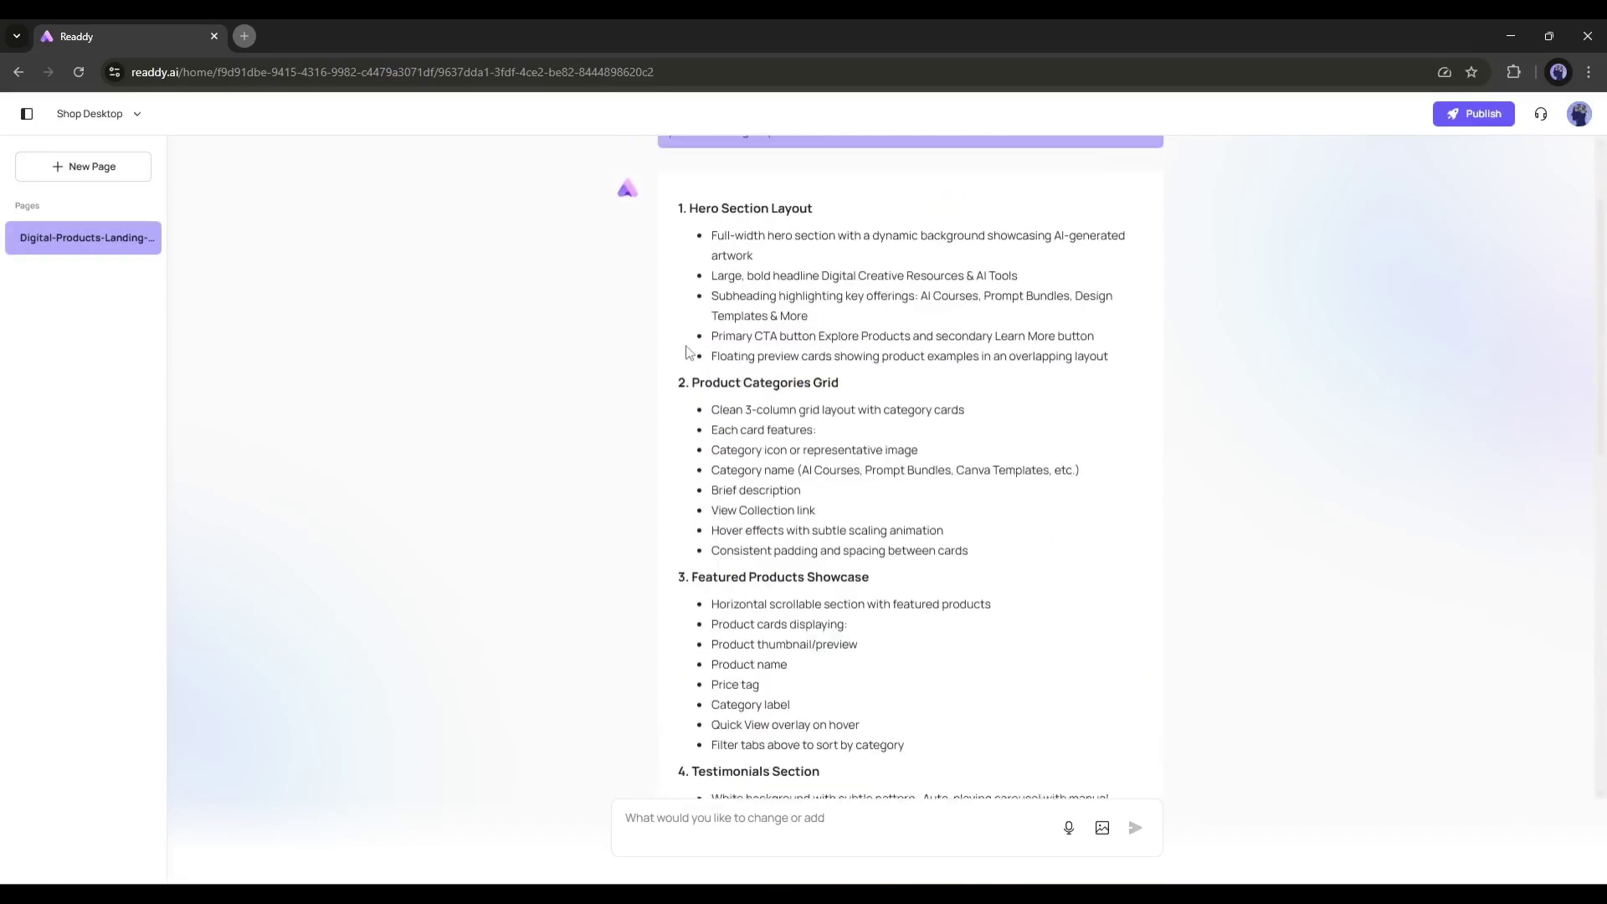
# Step: Read through the generated outline, from the product categories grid to the footer, navigation header and visual elements
pyautogui.moveTo(714, 356); pyautogui.dragTo(851, 381)
pyautogui.click(735, 414)
pyautogui.scroll(-1, 737, 410)
pyautogui.scroll(-2, 852, 382)
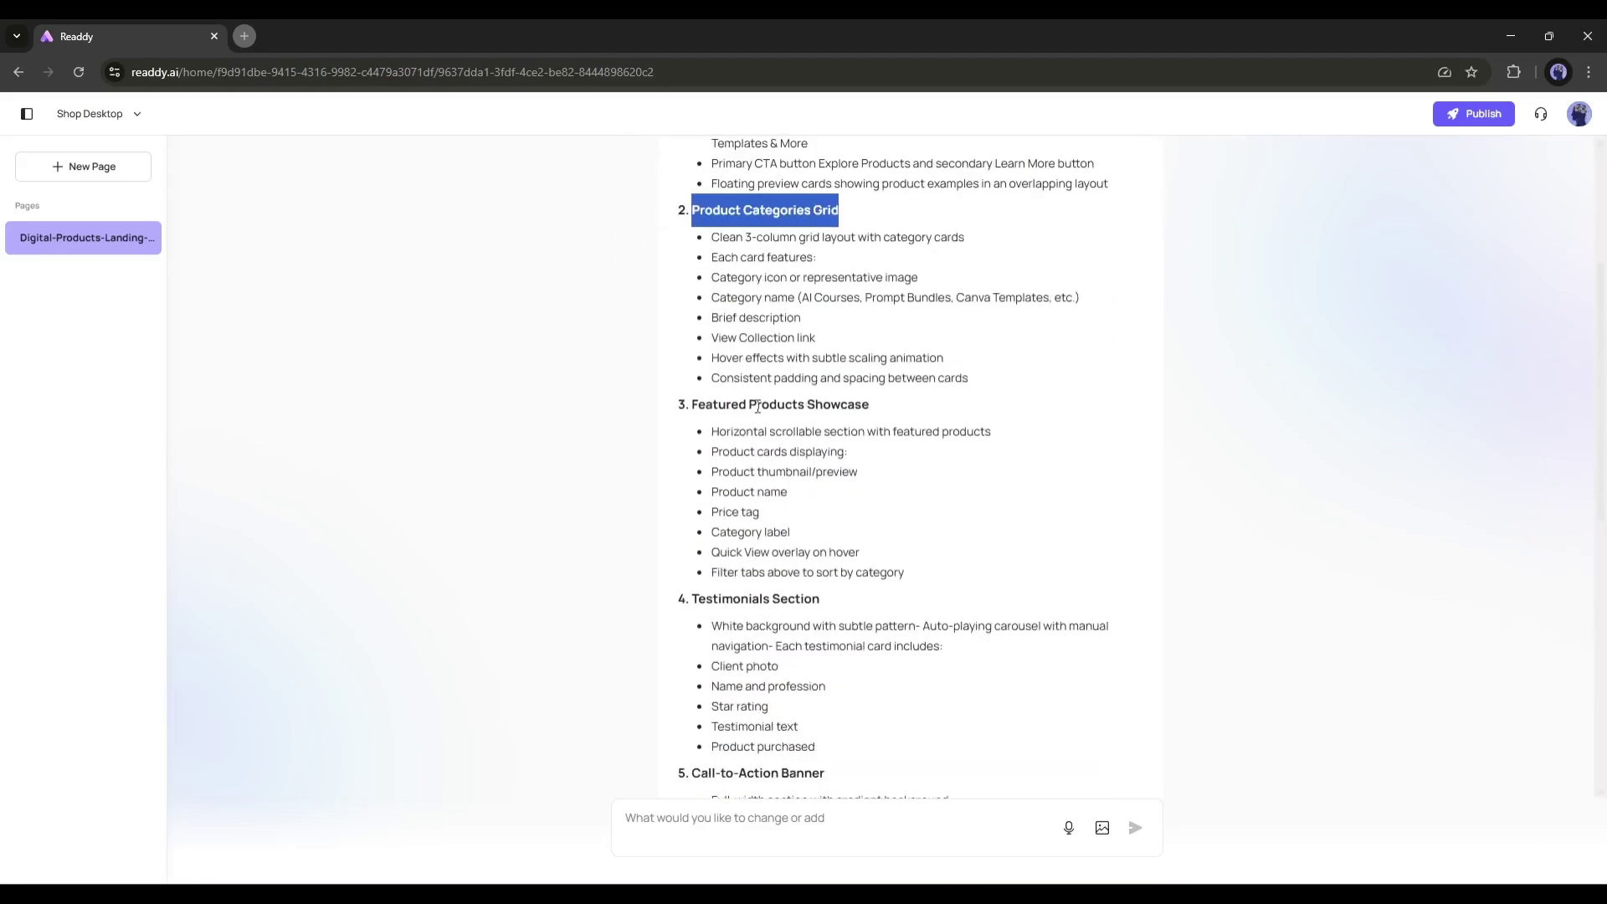
pyautogui.moveTo(693, 405); pyautogui.dragTo(870, 405)
pyautogui.scroll(-3, 870, 405)
pyautogui.click(727, 353)
pyautogui.tripleClick(726, 352)
pyautogui.scroll(-2, 726, 353)
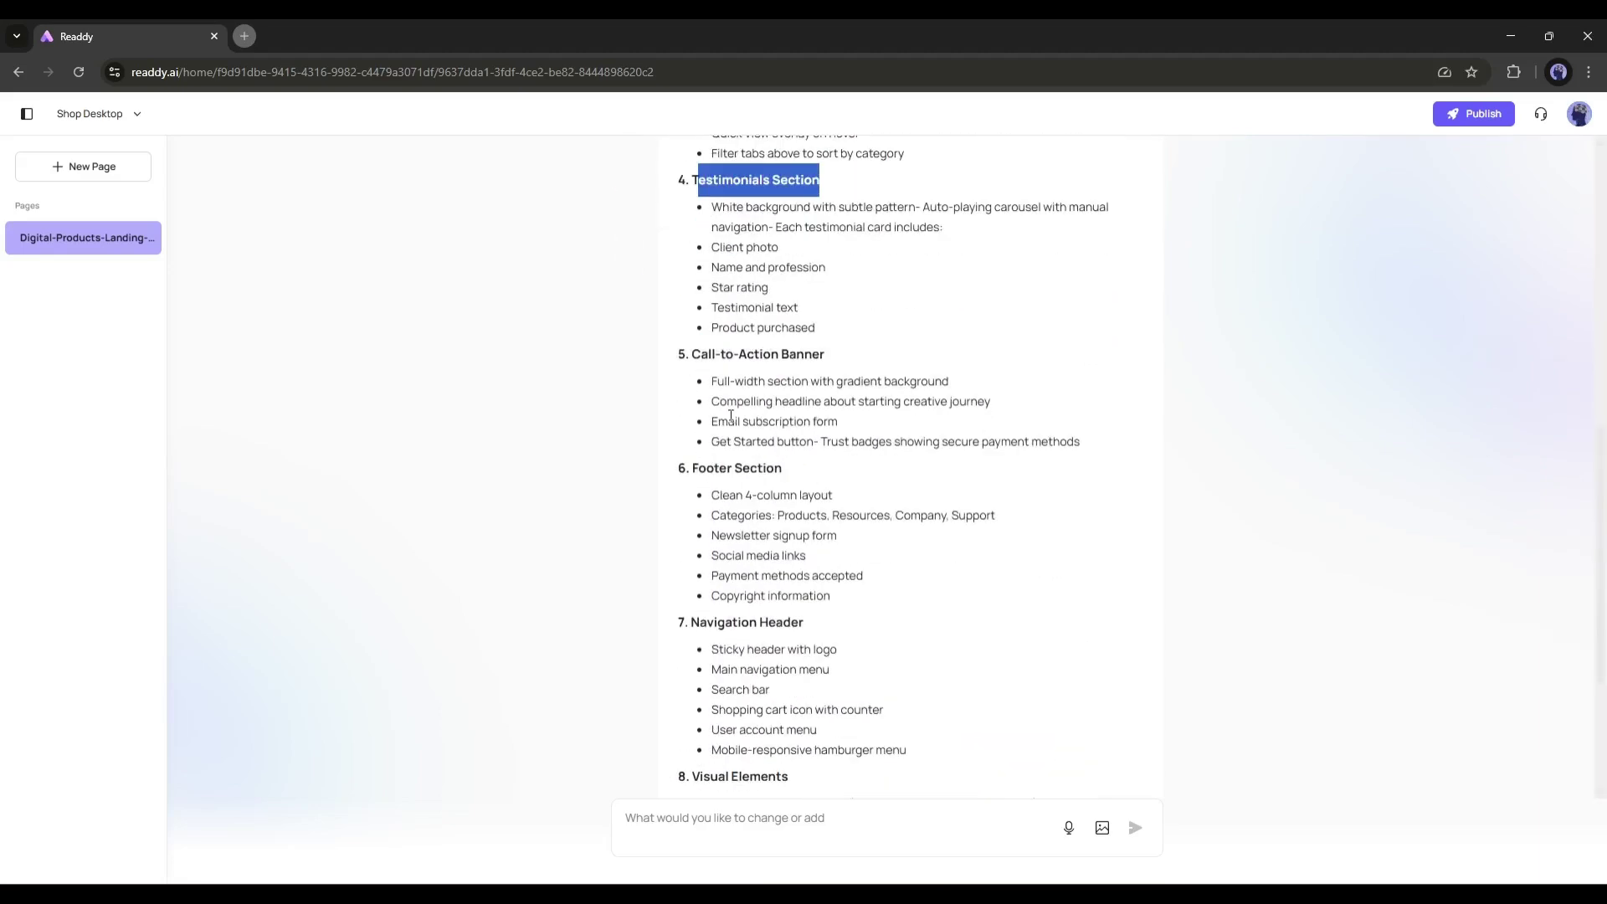
pyautogui.moveTo(693, 355); pyautogui.dragTo(860, 359)
pyautogui.scroll(-1, 862, 360)
pyautogui.moveTo(700, 384); pyautogui.dragTo(821, 412)
pyautogui.scroll(-2, 808, 474)
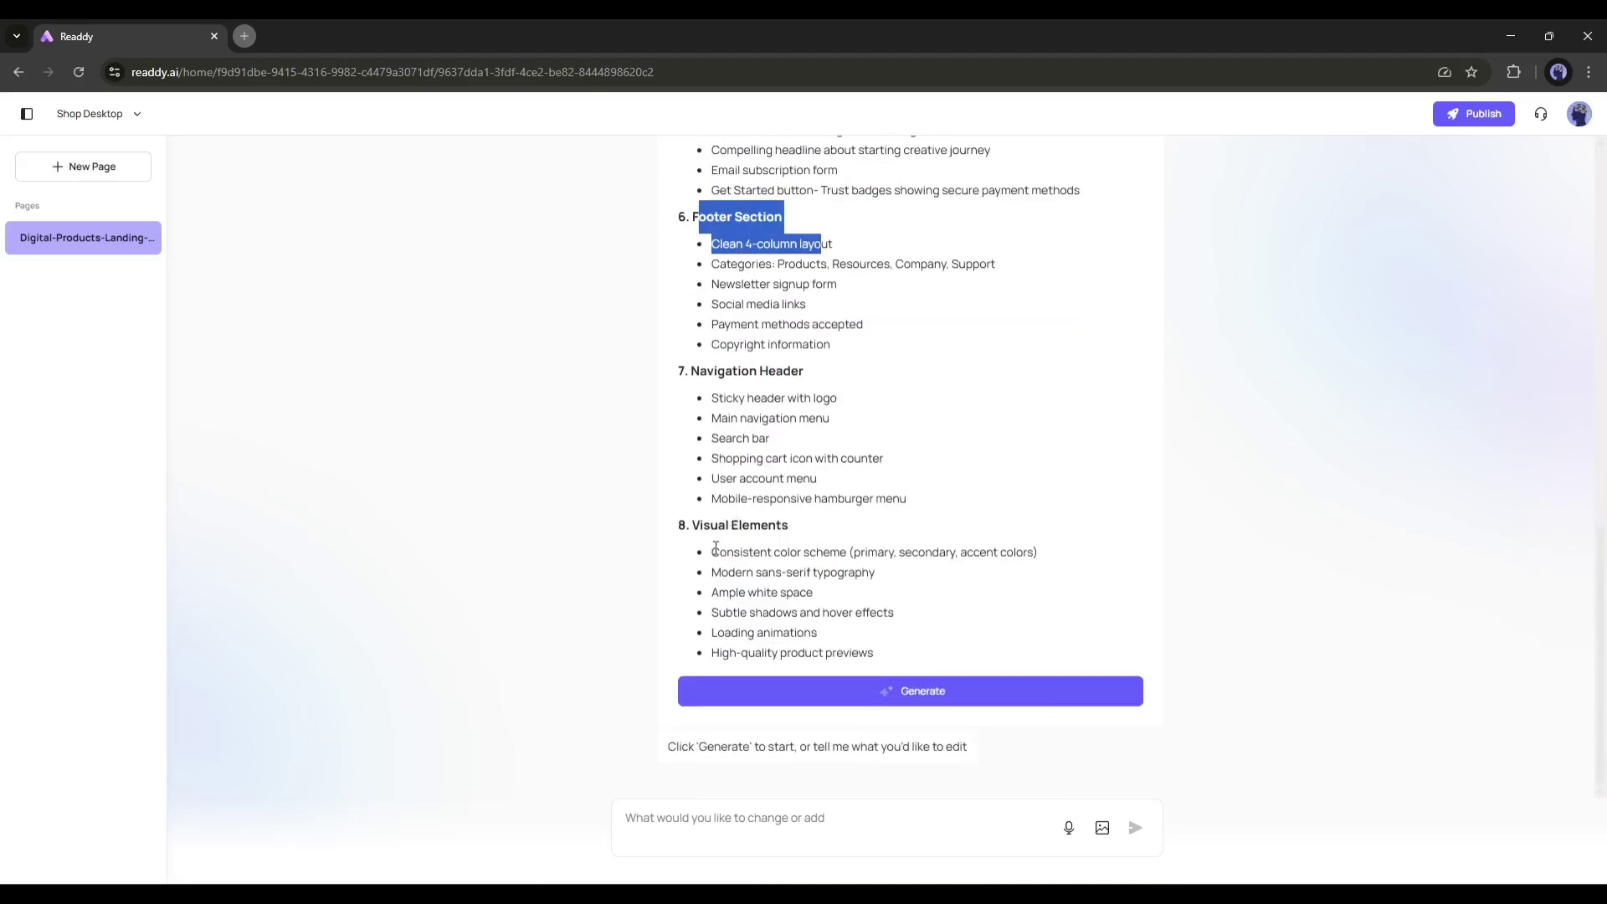
pyautogui.click(715, 551)
pyautogui.scroll(2, 816, 327)
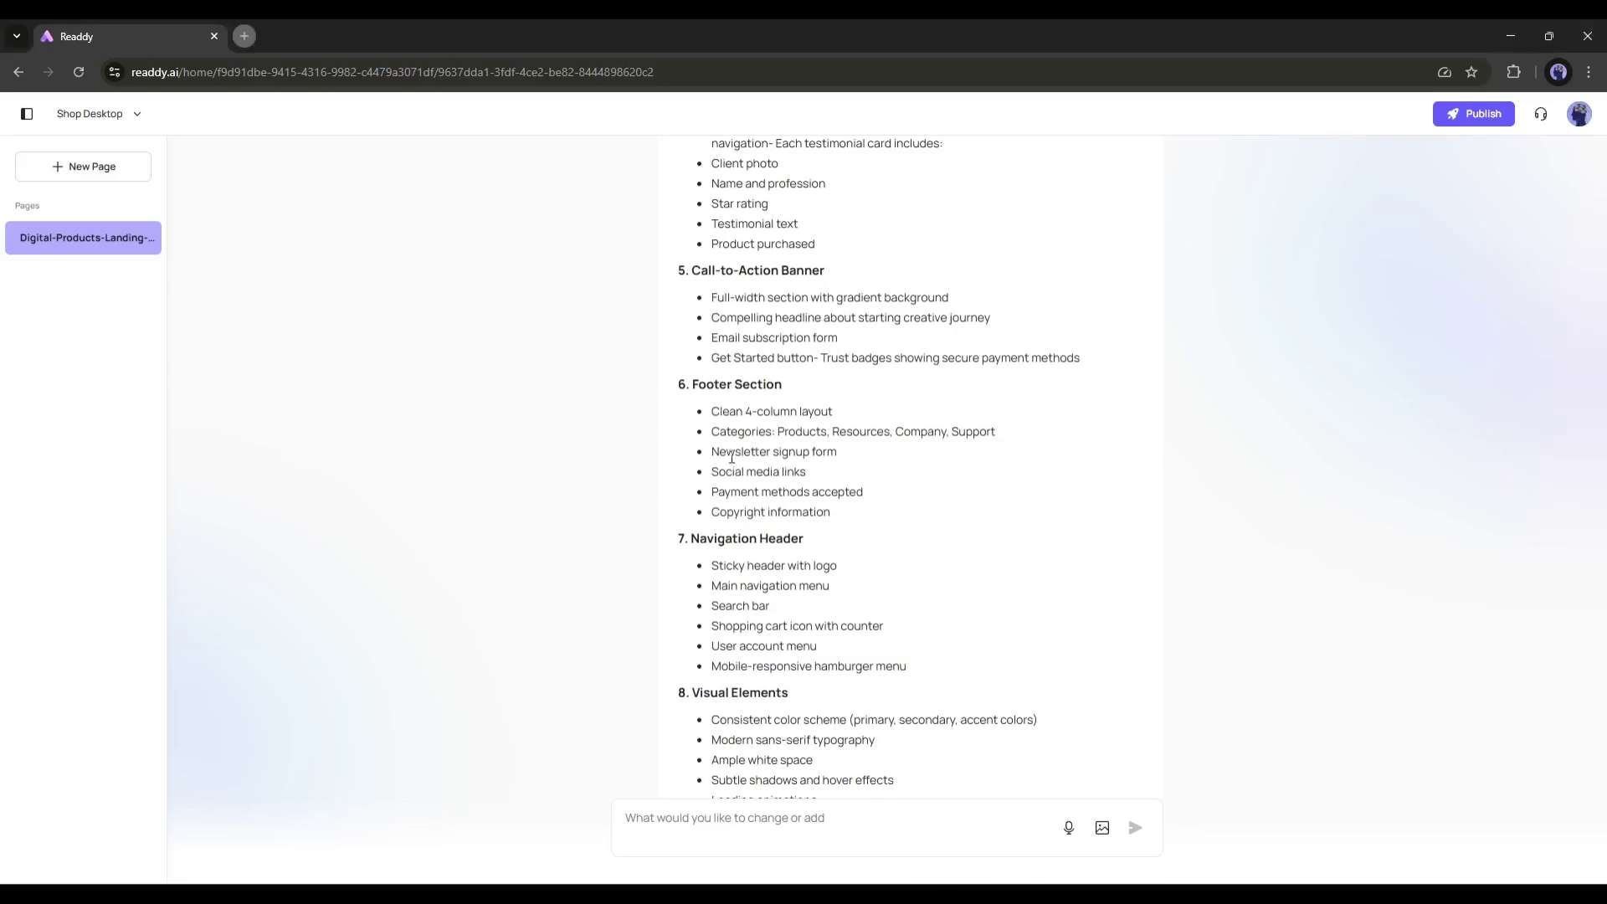
pyautogui.scroll(8, 726, 439)
pyautogui.scroll(-10, 725, 439)
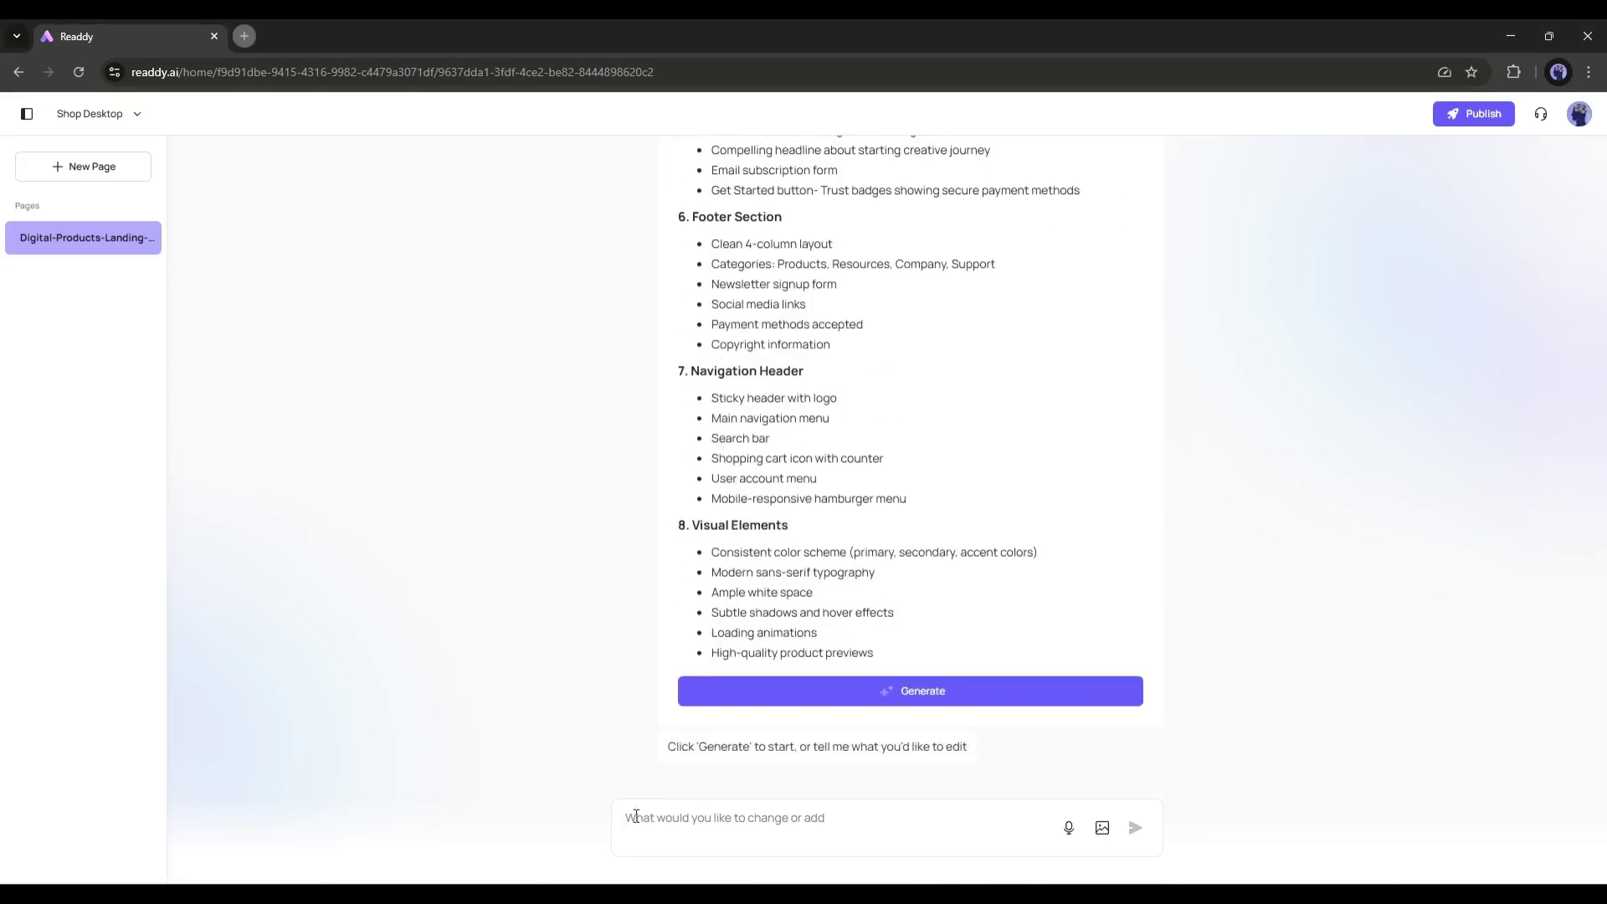
# Step: Request an outline change with the message "Please add a Contact Us section"
pyautogui.click(635, 816)
pyautogui.write('Please add a Contact Us section')
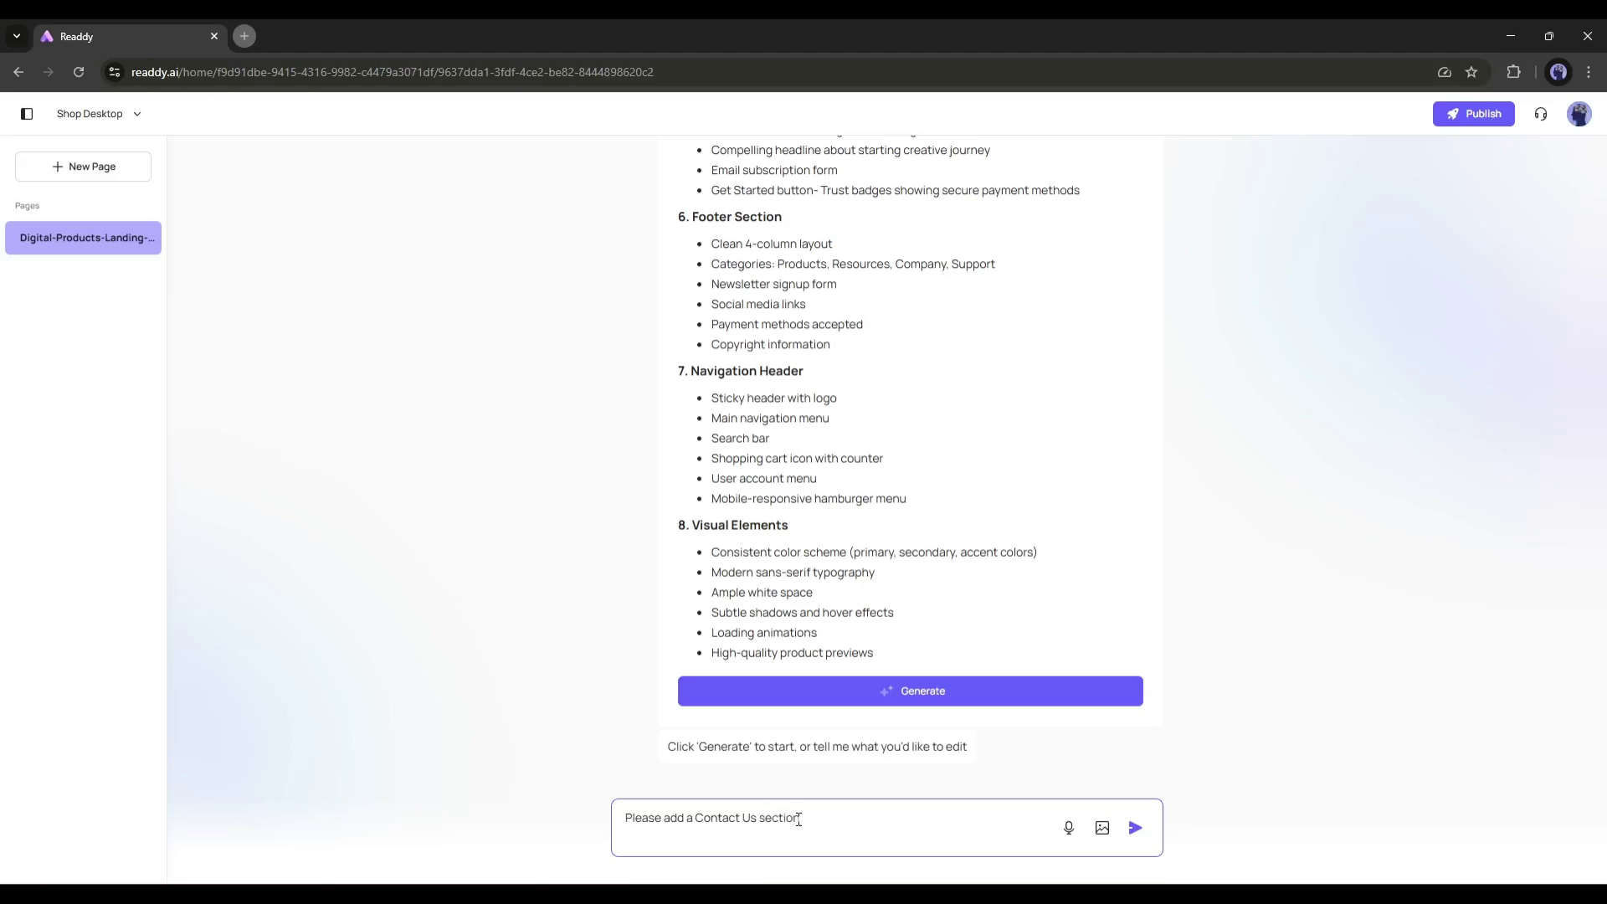
pyautogui.press('Return')
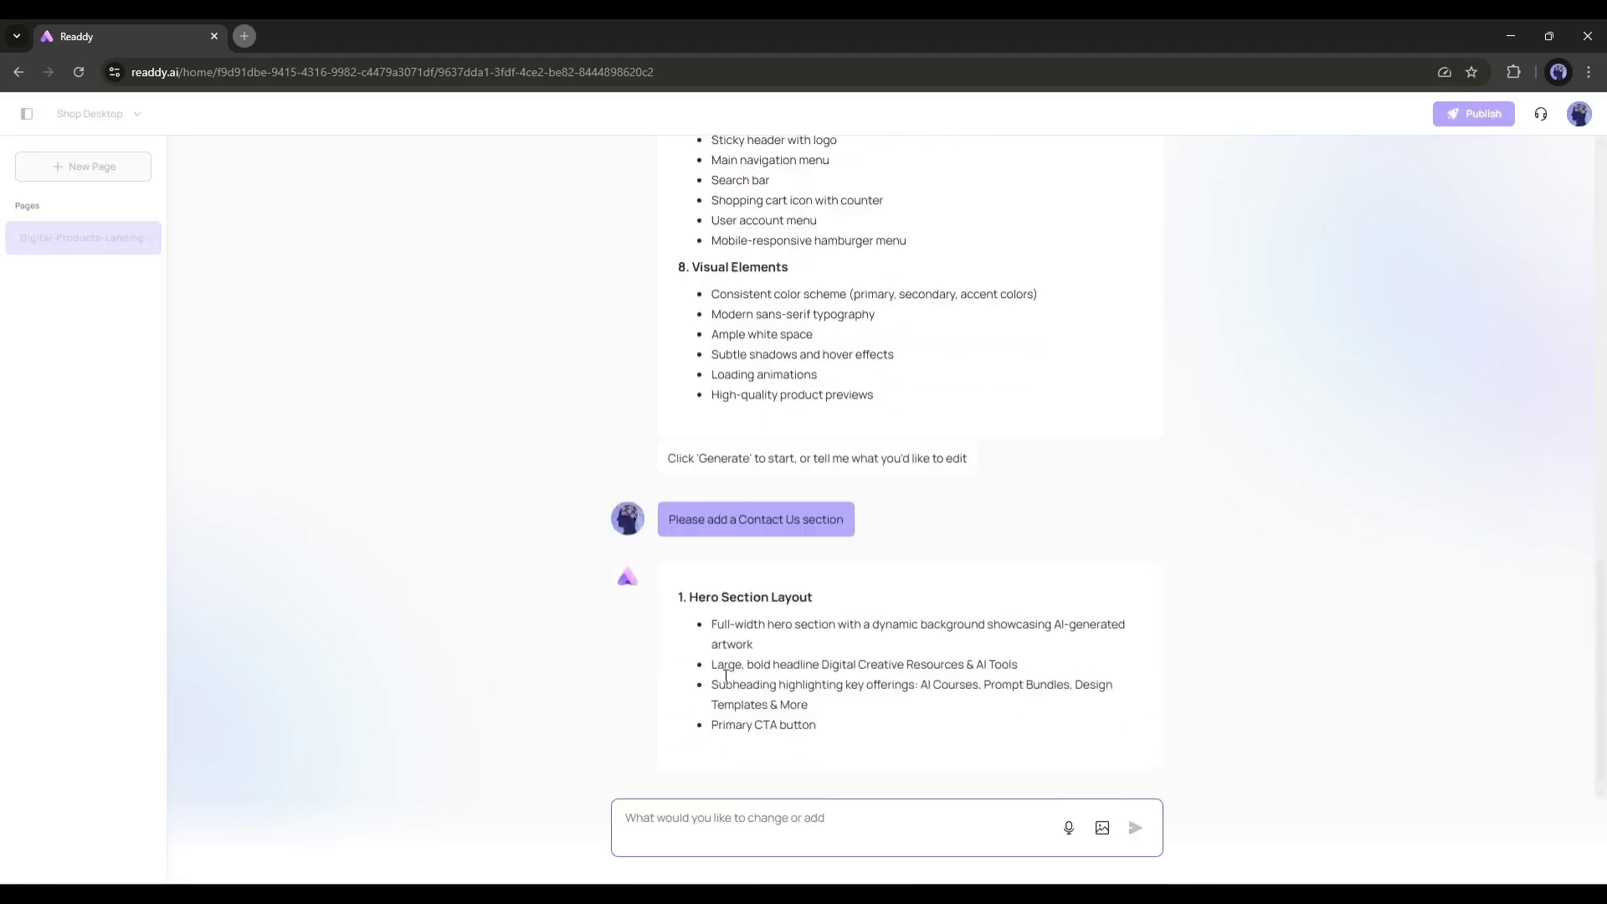
pyautogui.scroll(7, 761, 609)
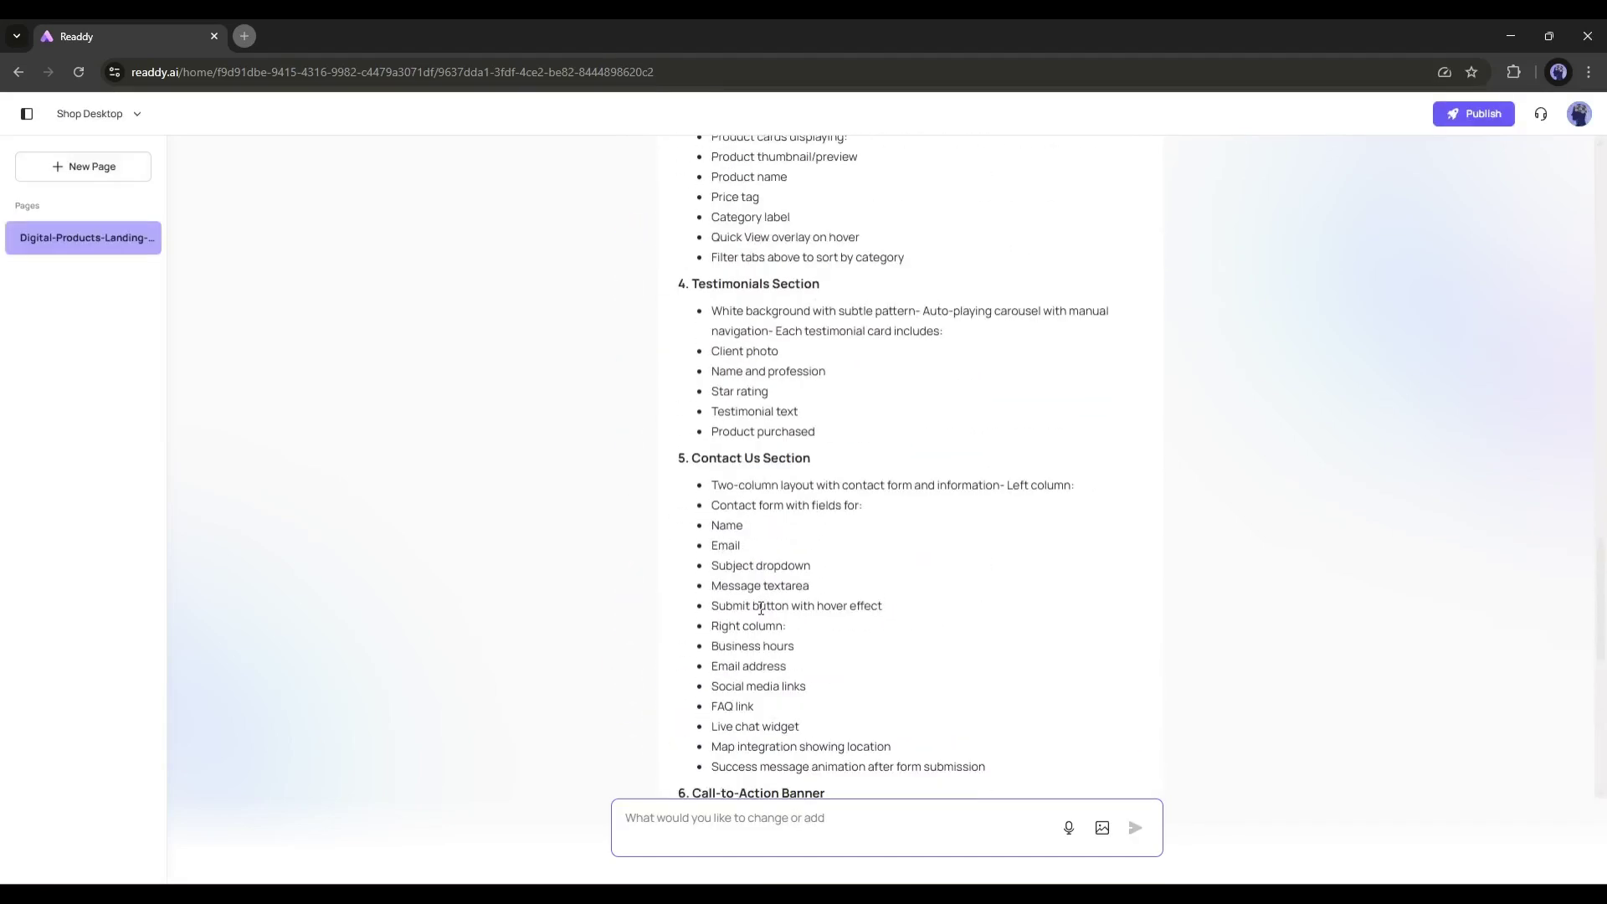
# Step: Request placing the Contact Us section after the Call-to-Action Banner and before the Footer Section, and generate the page from the revised outline
pyautogui.scroll(-6, 736, 579)
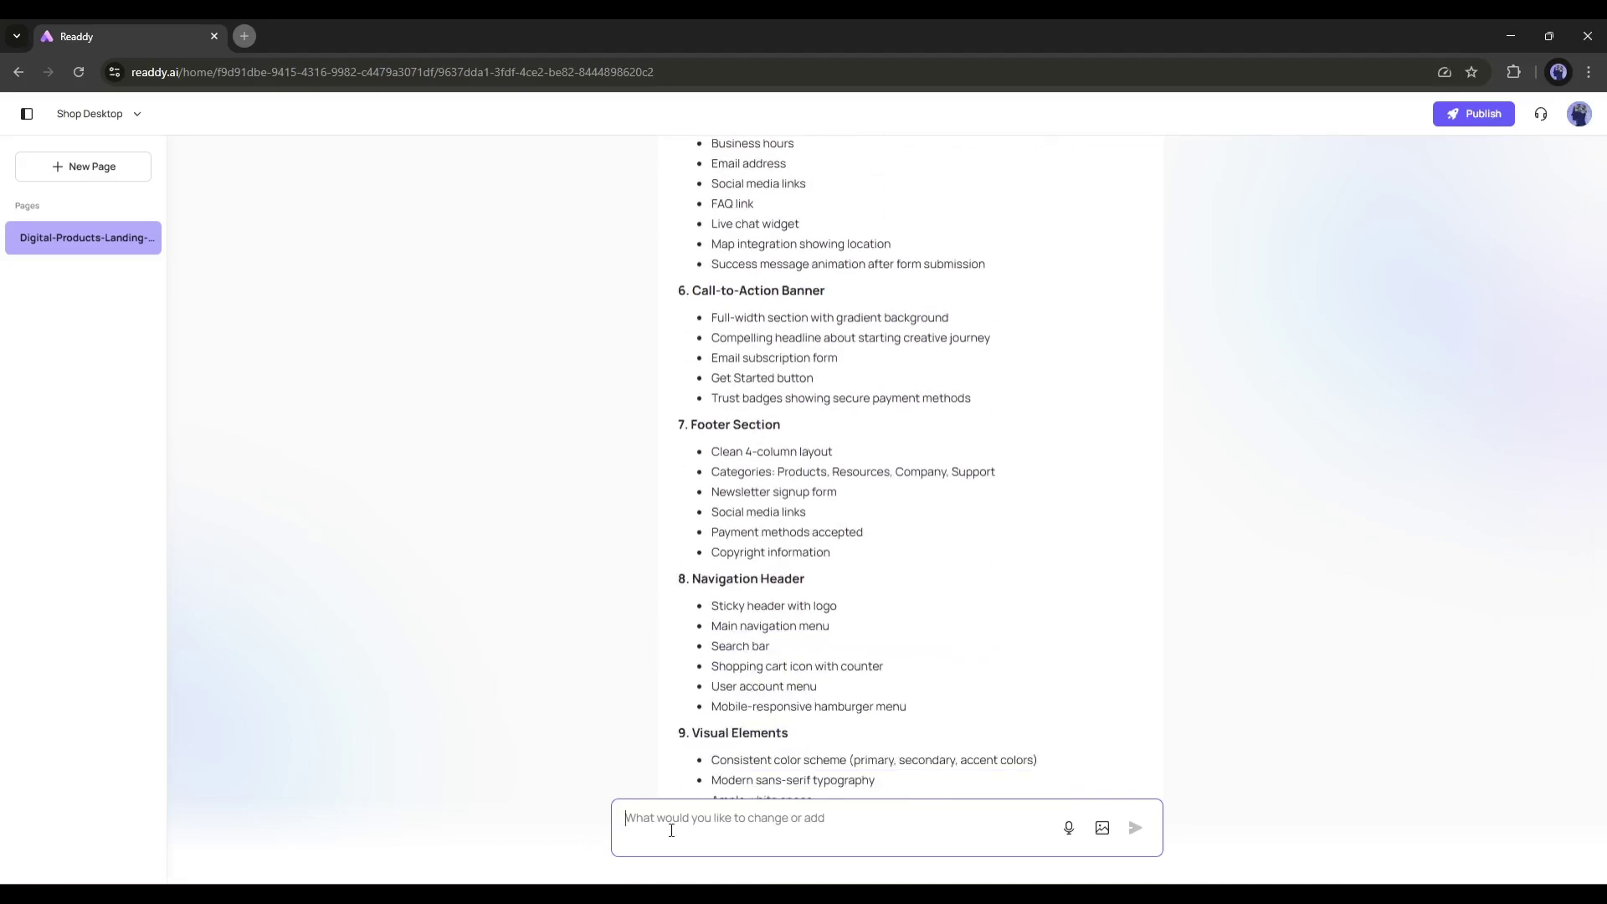
pyautogui.write('set the contact us after Call-to-Action Banner amnd')
pyautogui.scroll(3, 672, 830)
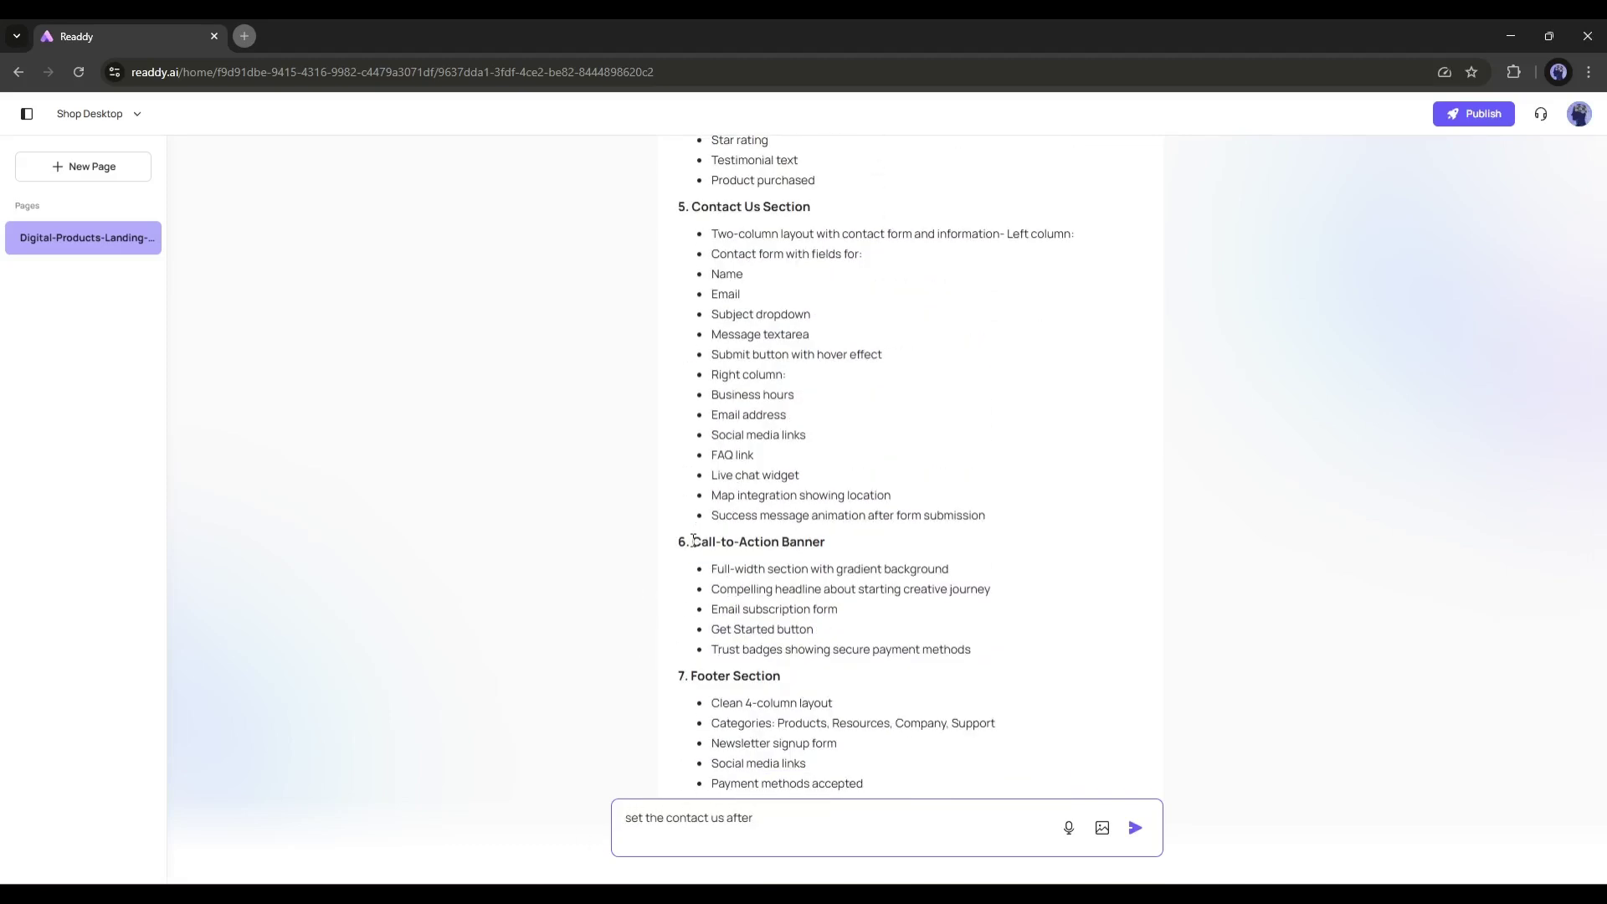
pyautogui.write('before Footer Section')
pyautogui.press('Return')
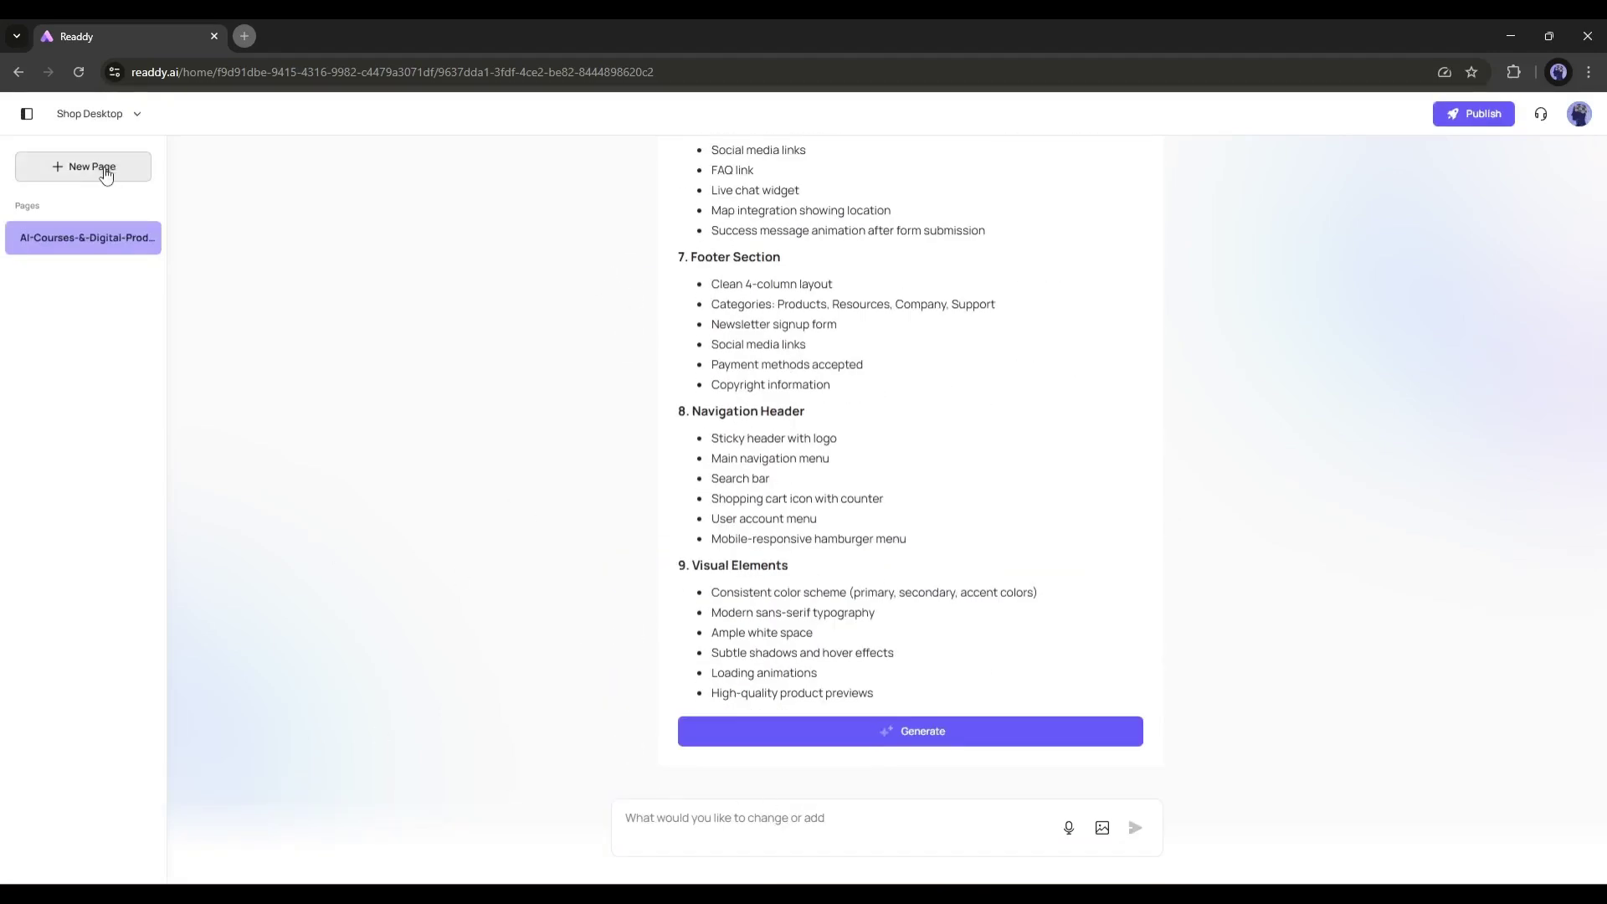
pyautogui.click(953, 734)
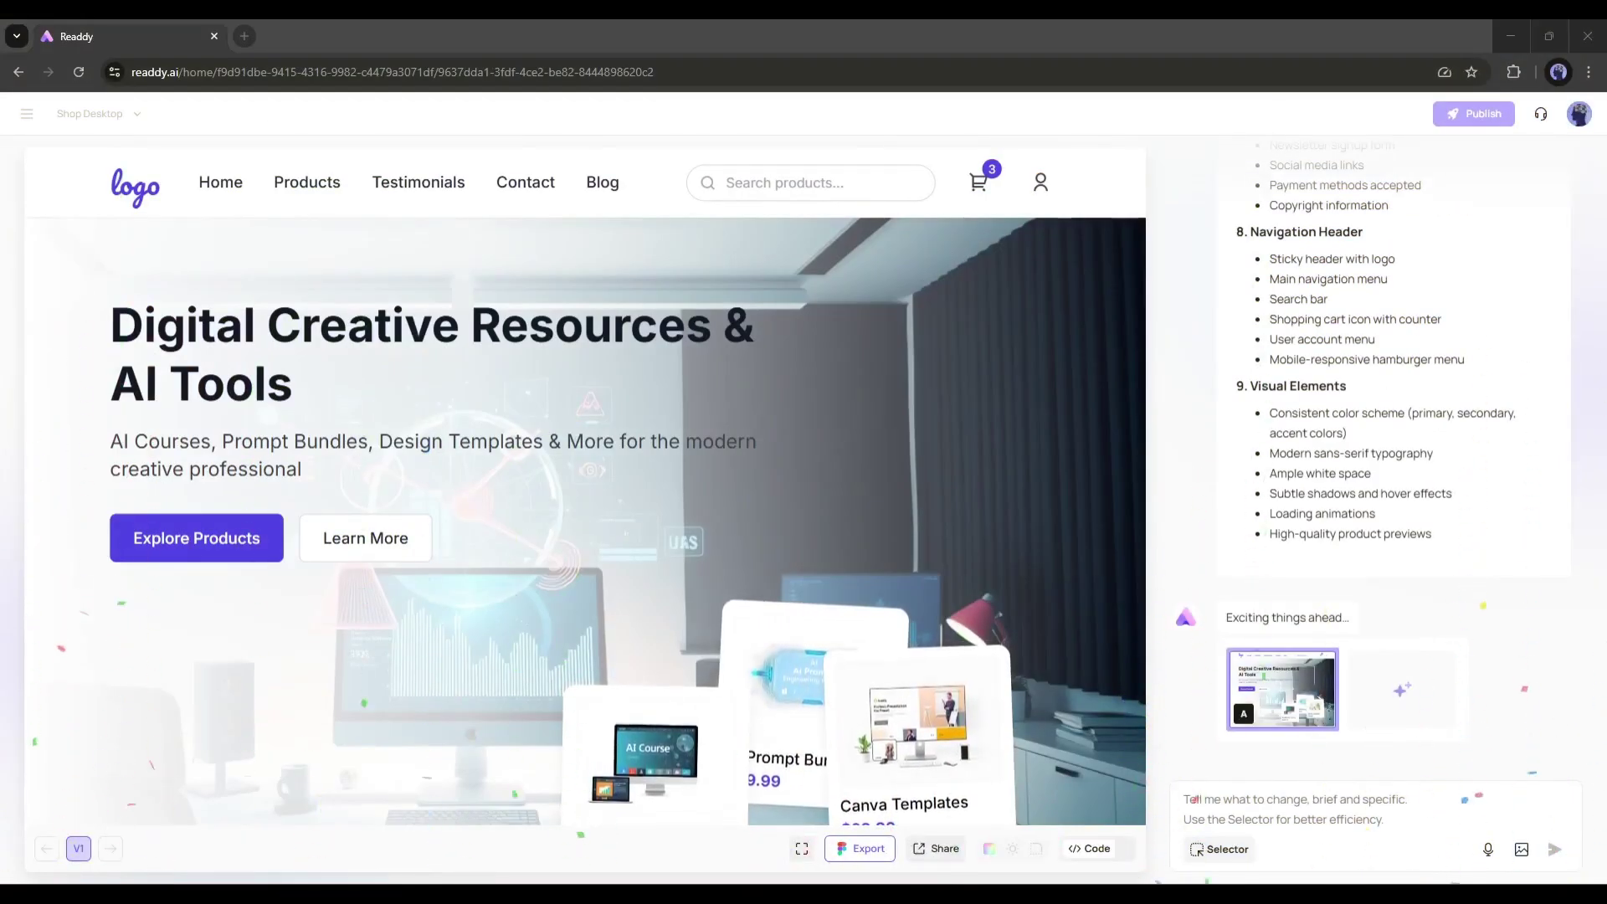
# Step: Examine the hero banner and the product categories section of generated design A
pyautogui.scroll(-3, 579, 527)
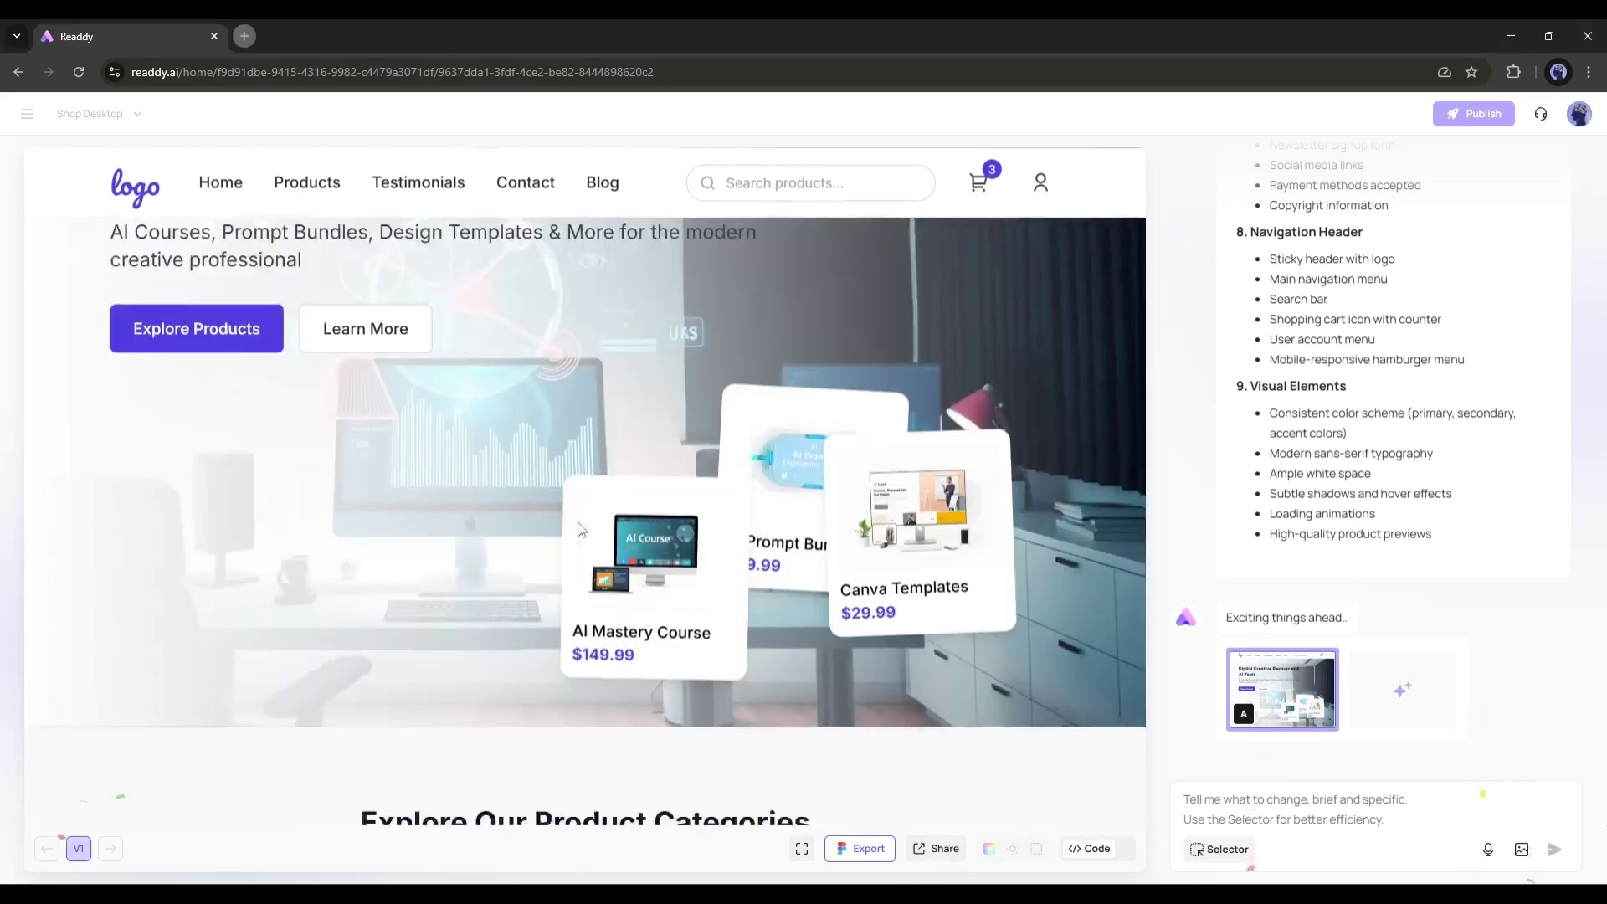
pyautogui.scroll(-1, 579, 527)
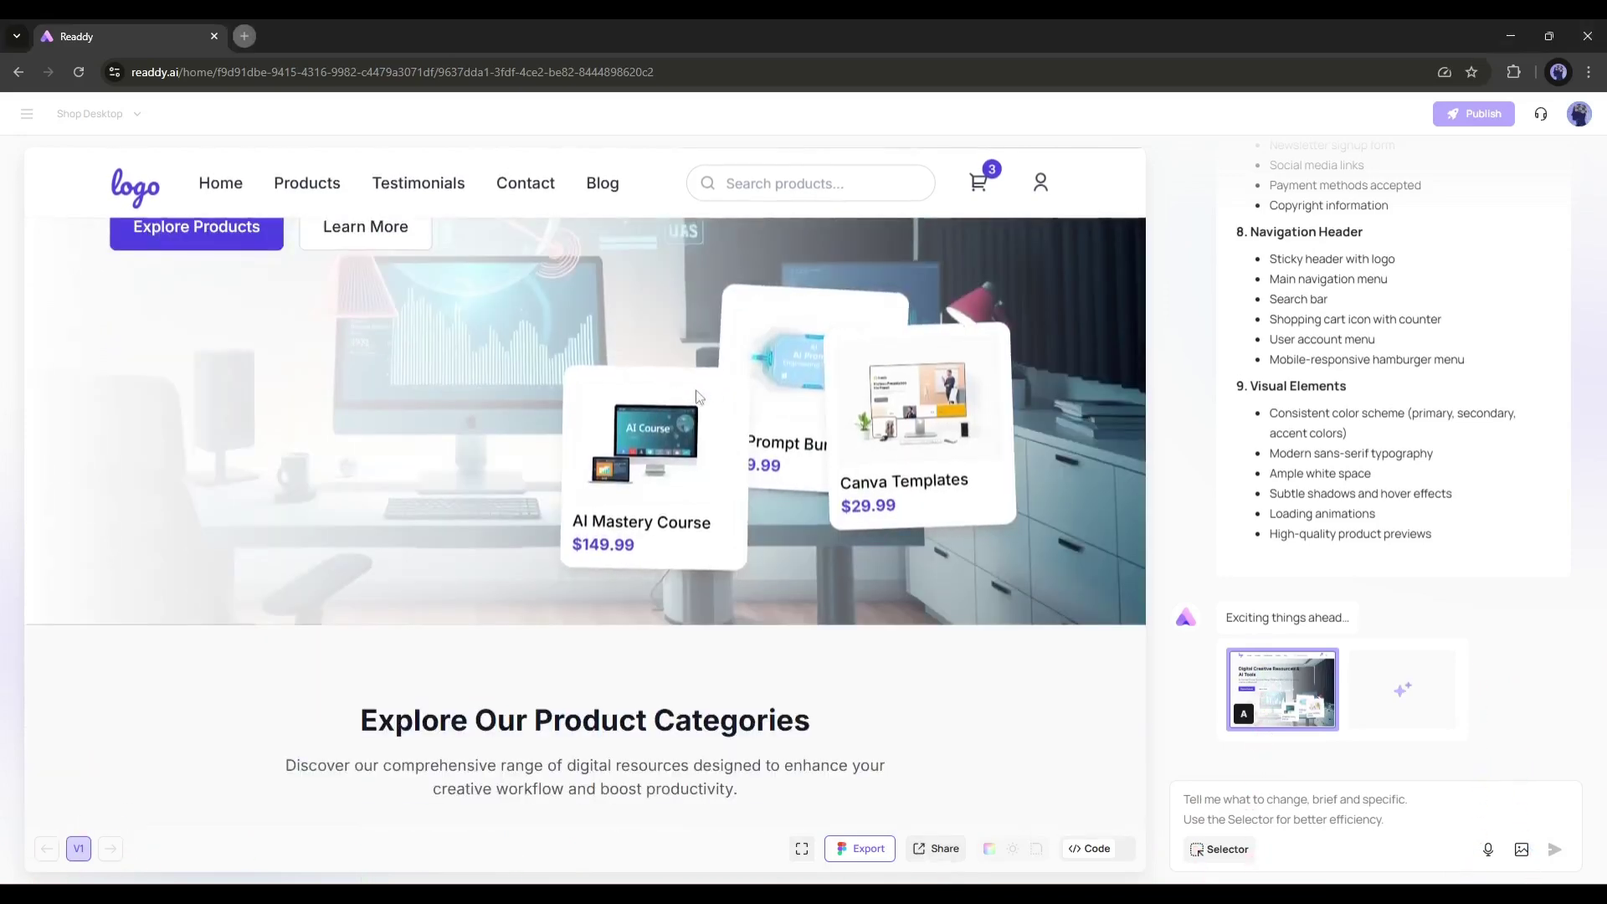
pyautogui.scroll(4, 699, 397)
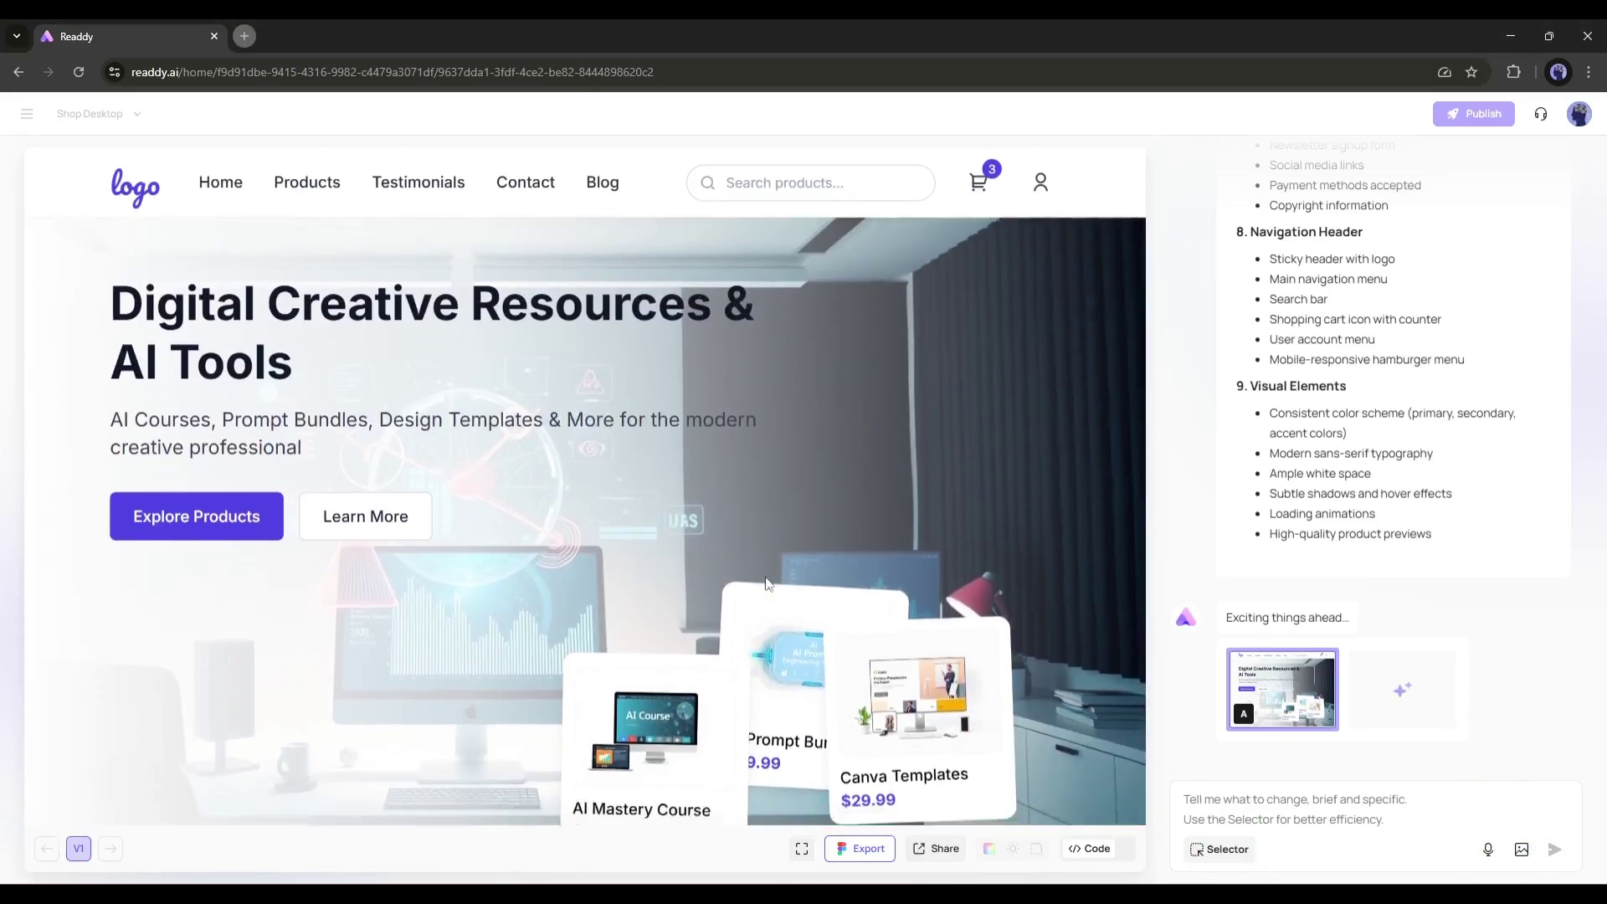
pyautogui.scroll(-2, 766, 583)
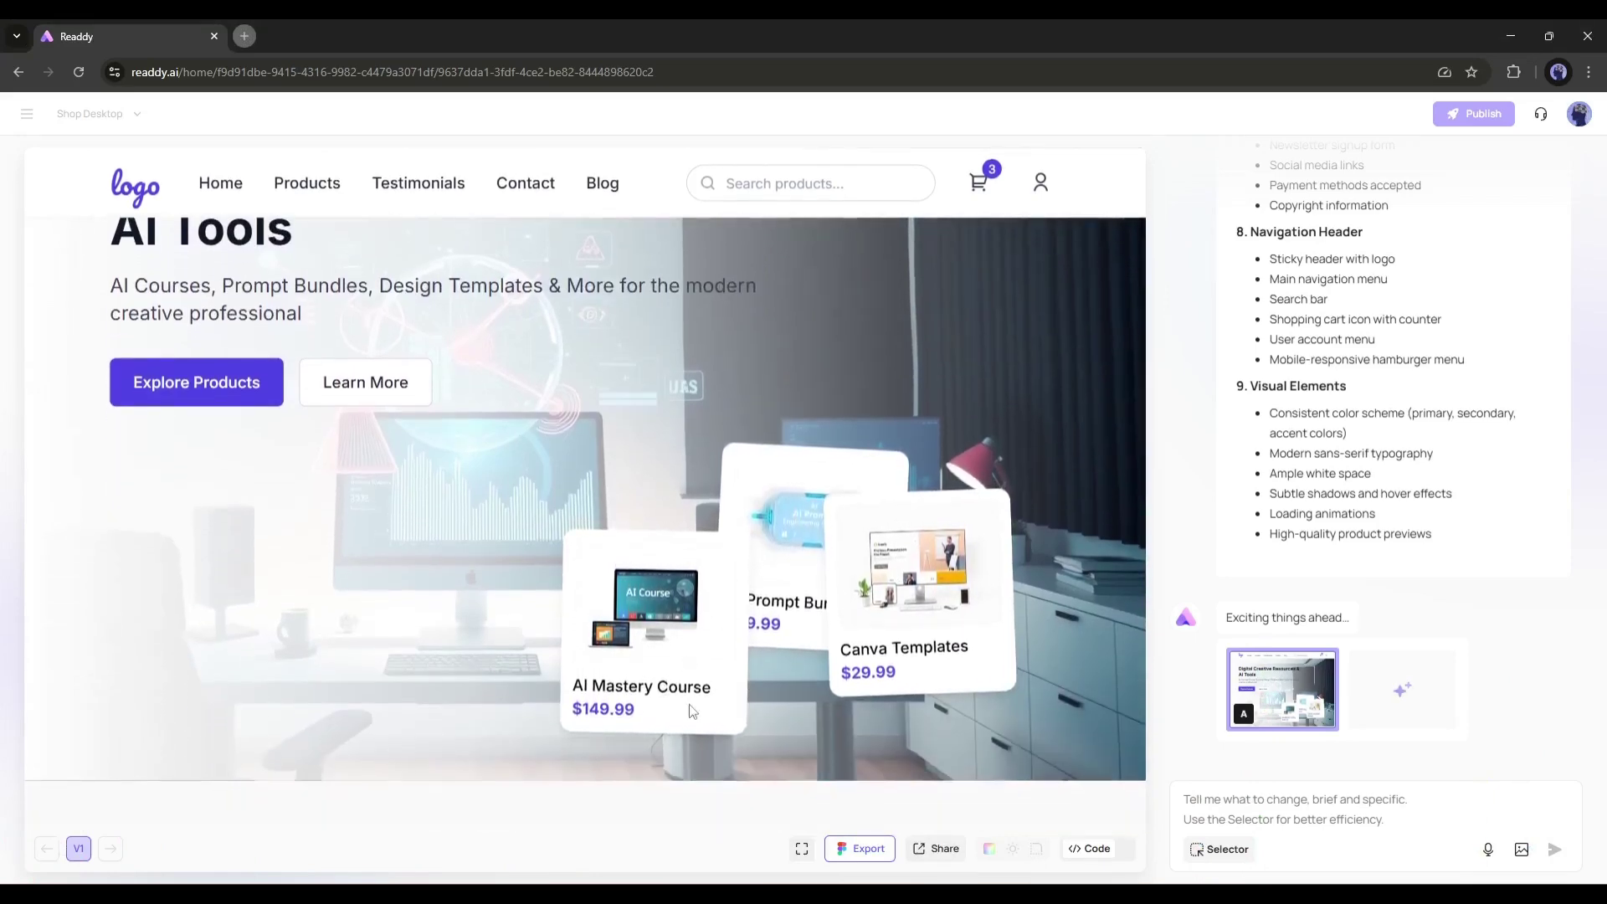
pyautogui.scroll(-5, 584, 596)
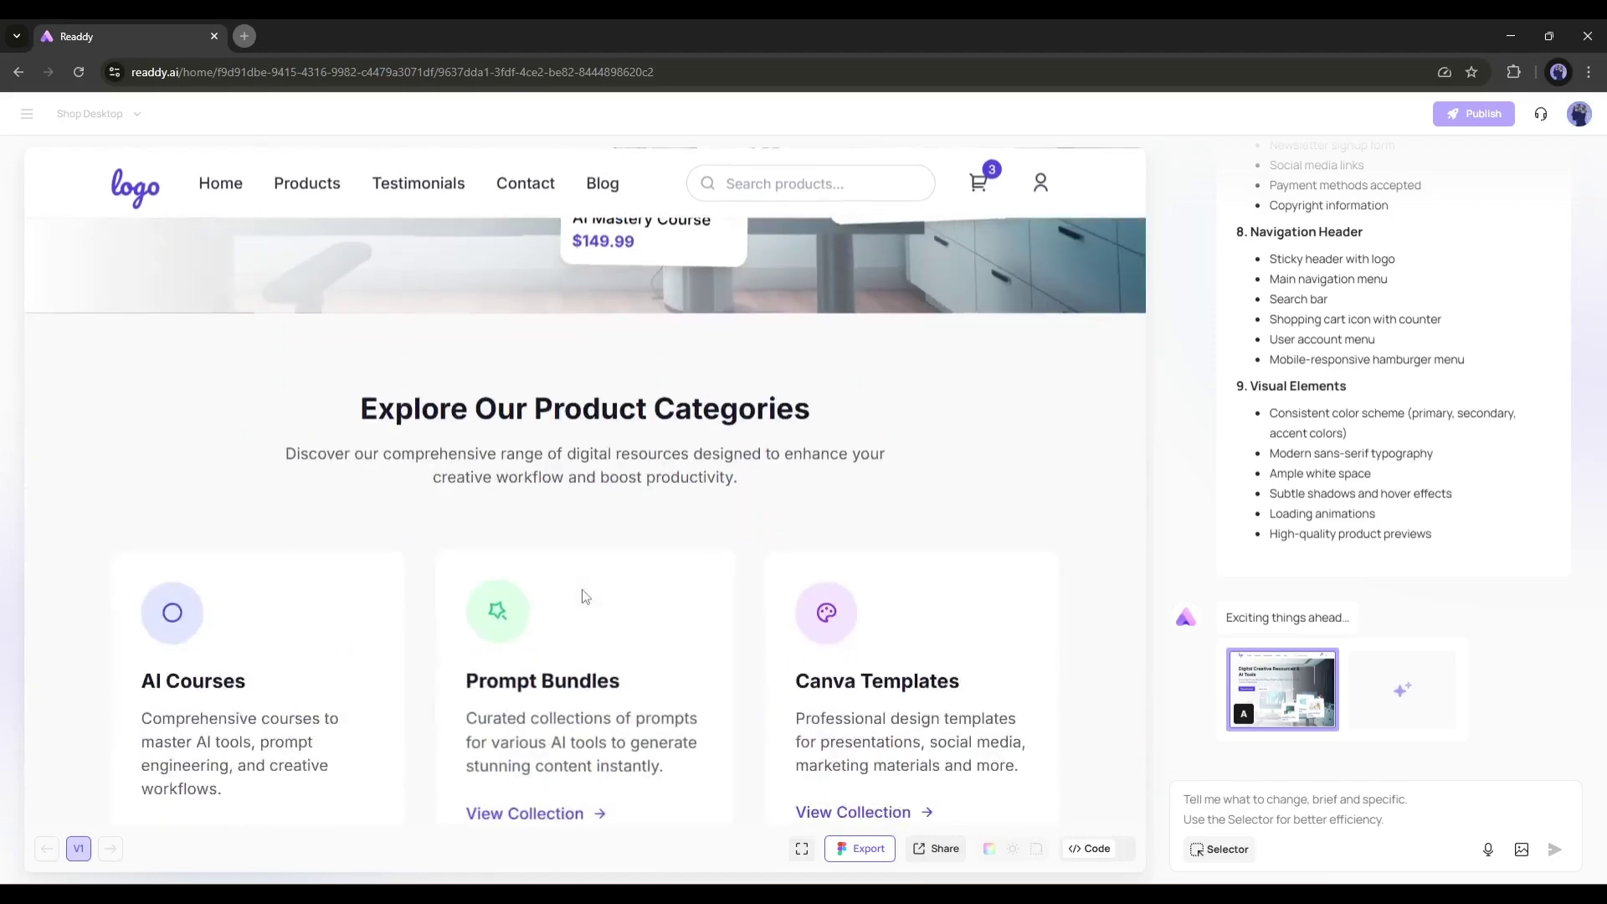
pyautogui.scroll(-1, 377, 586)
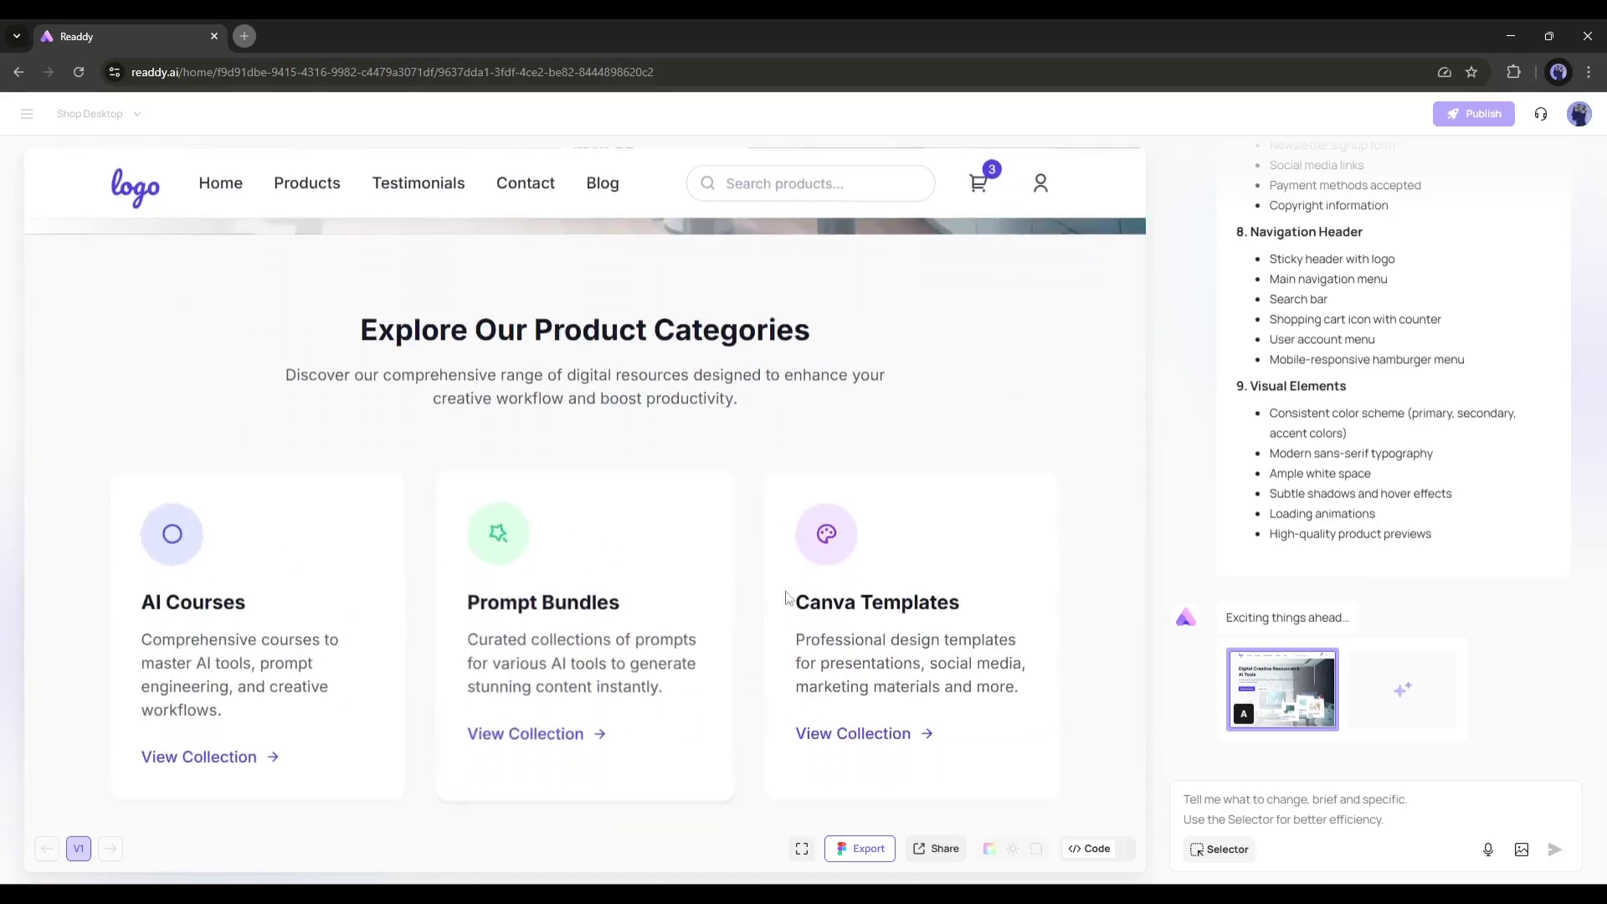
pyautogui.scroll(-3, 199, 586)
pyautogui.scroll(-5, 723, 580)
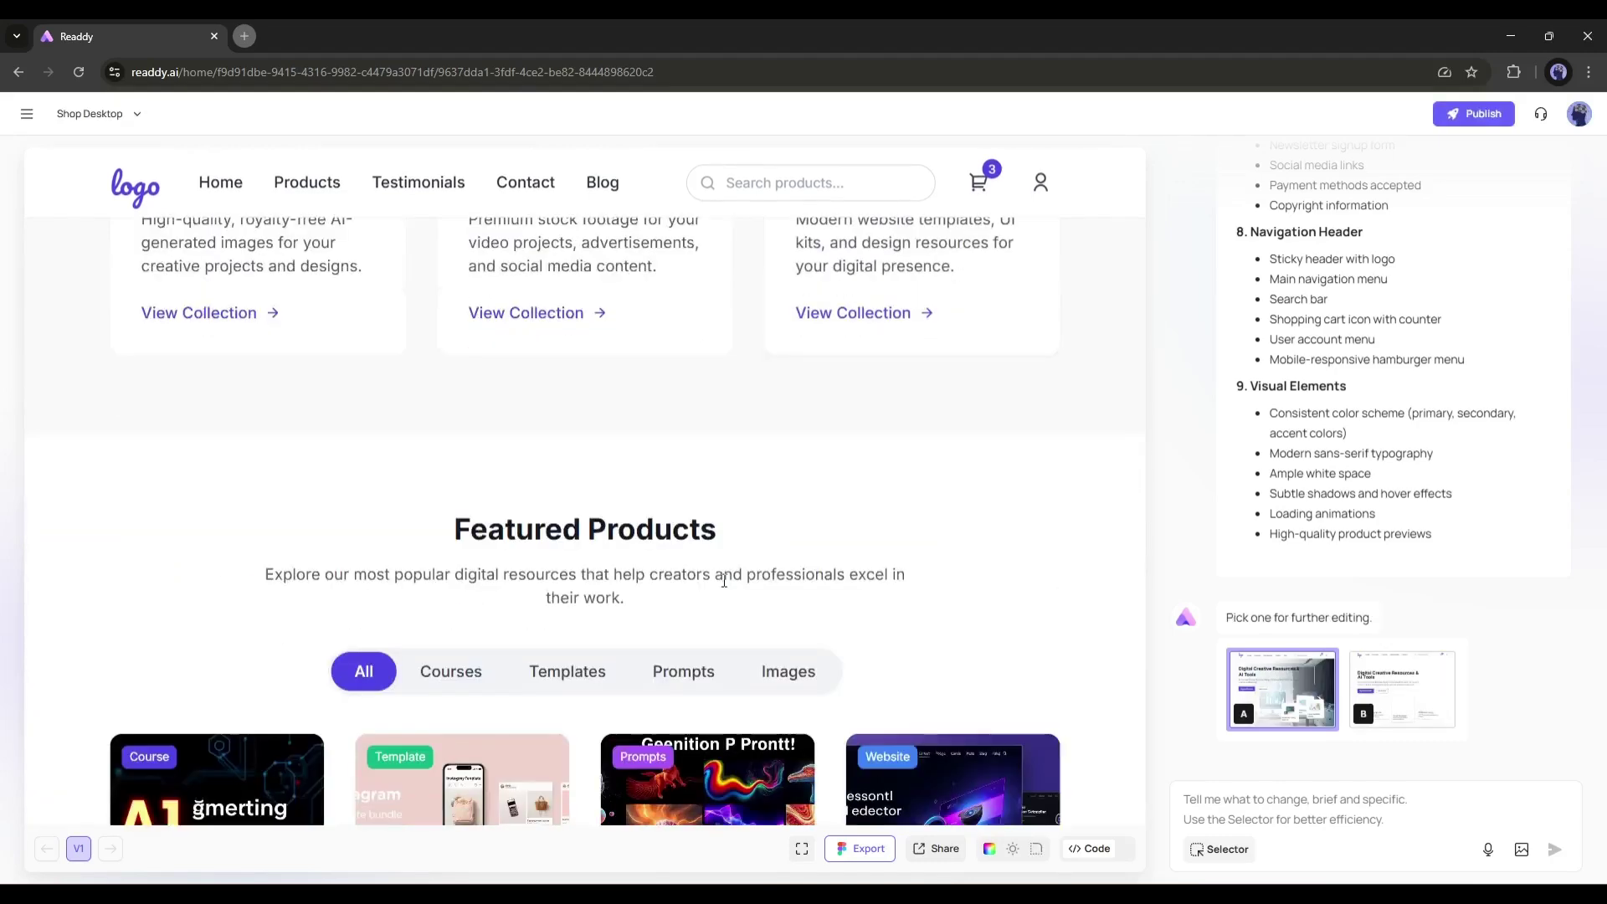
# Step: Review the rest of design A, from the featured products and testimonials through the call-to-action banner and contact form to the footer
pyautogui.scroll(-3, 394, 593)
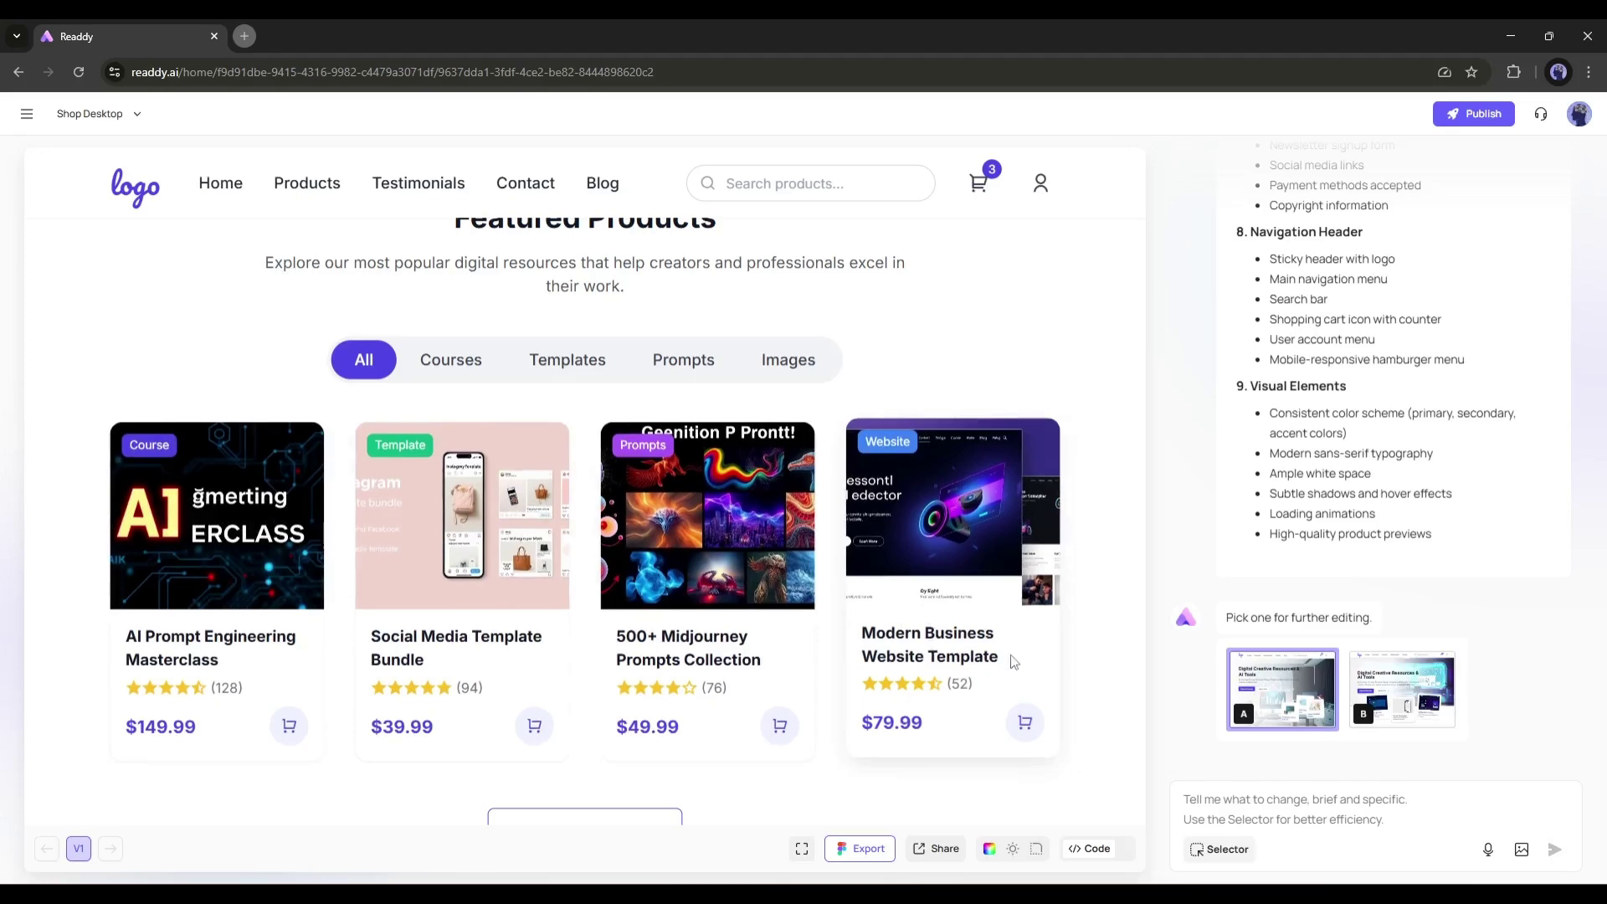
pyautogui.scroll(-6, 1015, 662)
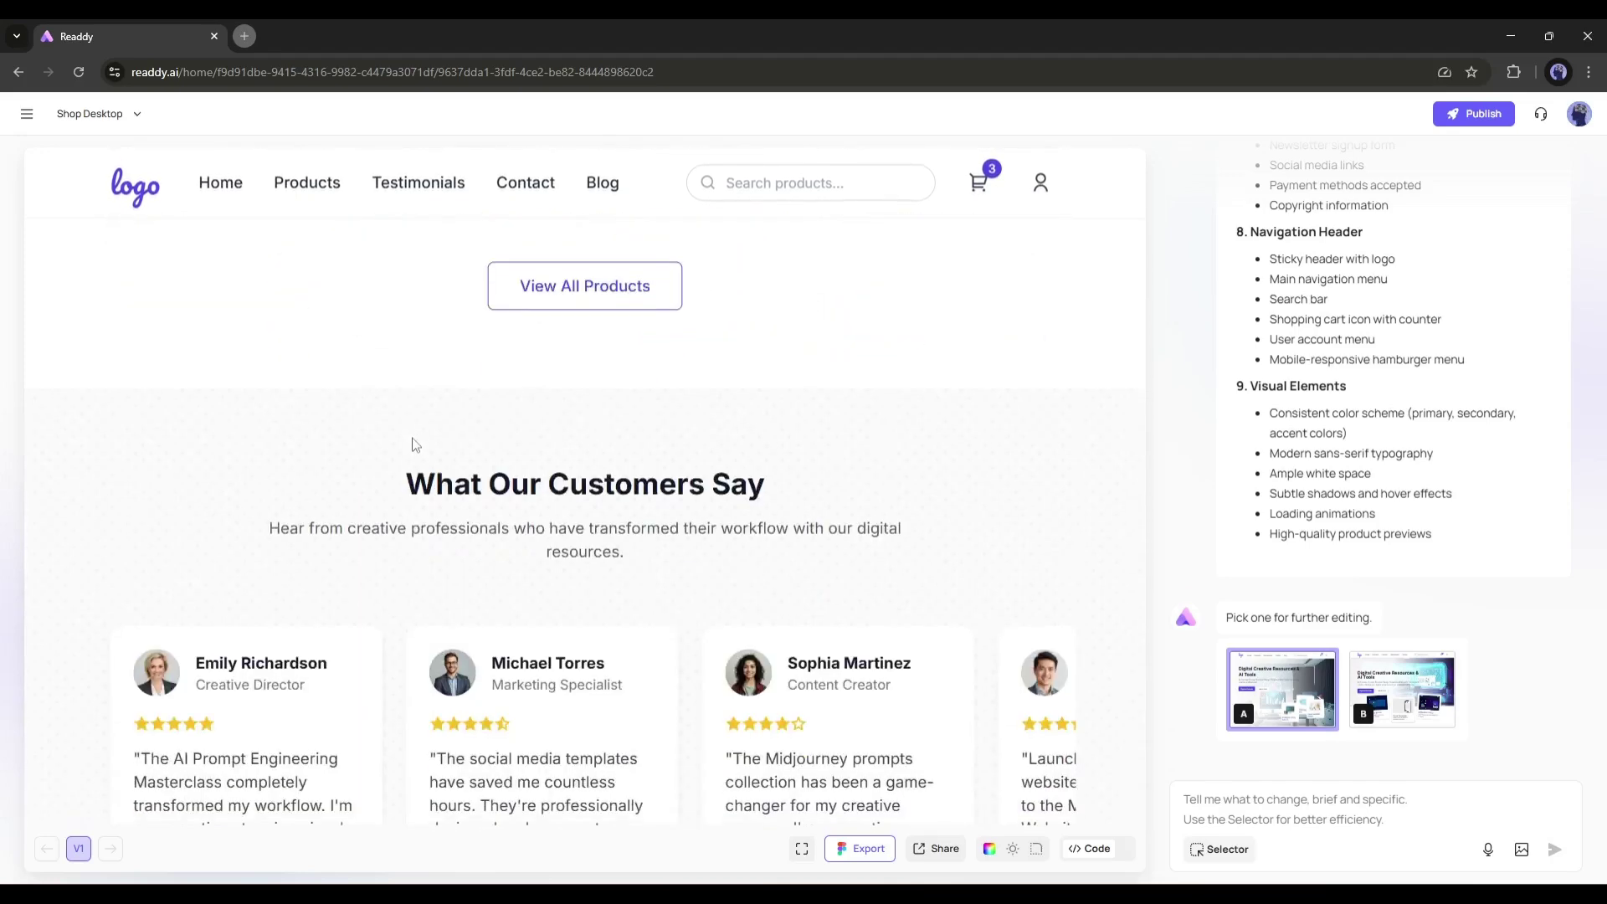
pyautogui.scroll(-1, 426, 443)
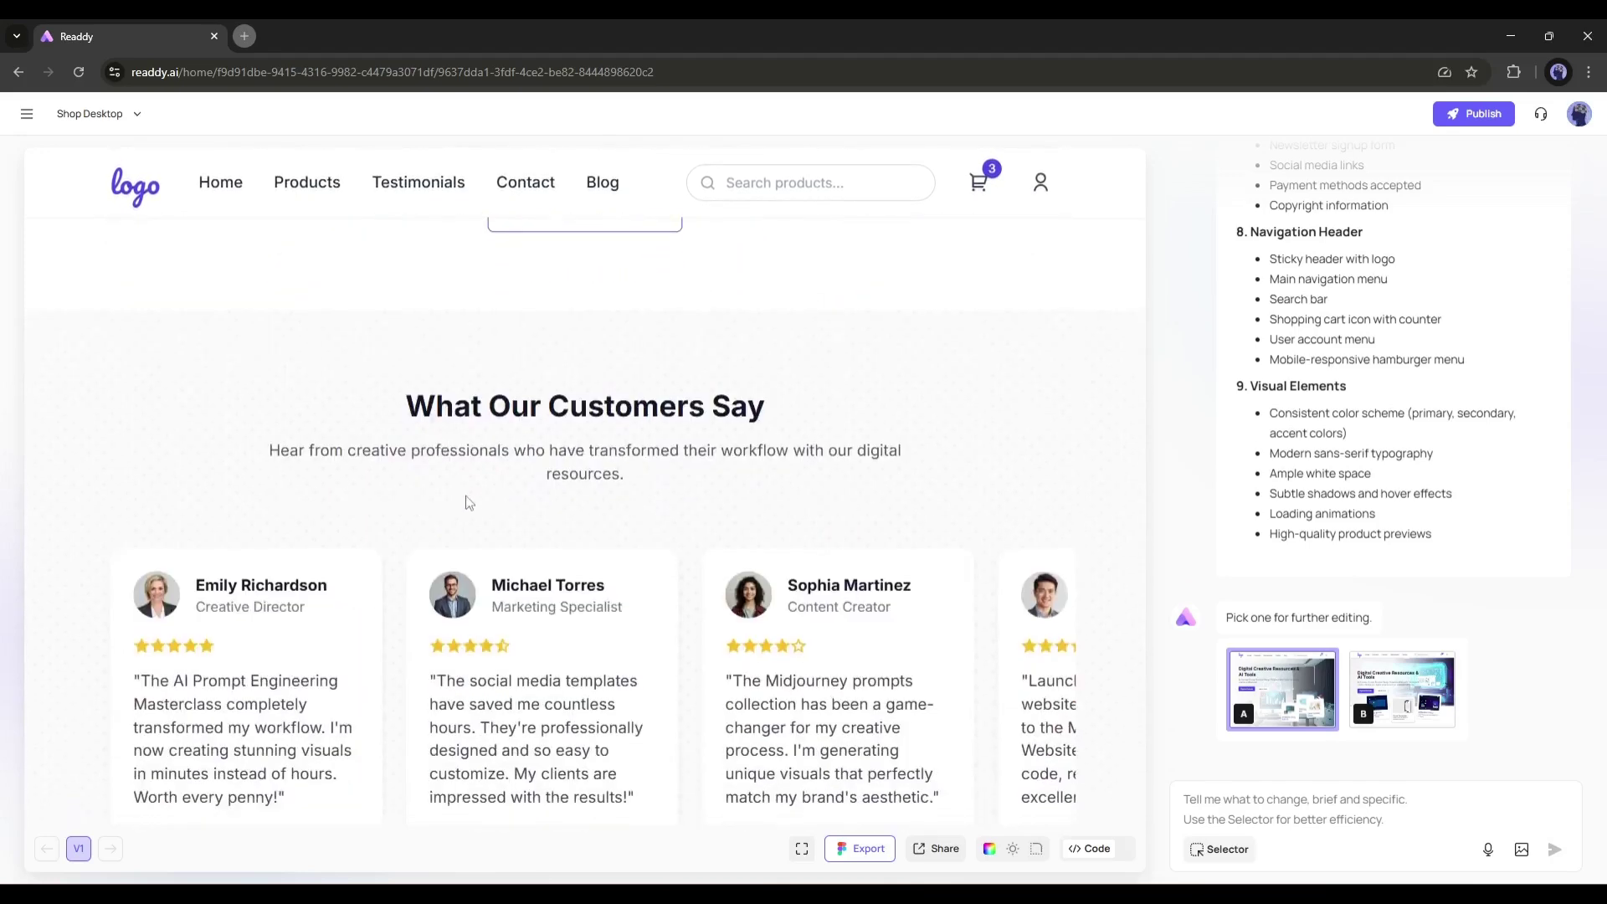
pyautogui.scroll(-7, 469, 502)
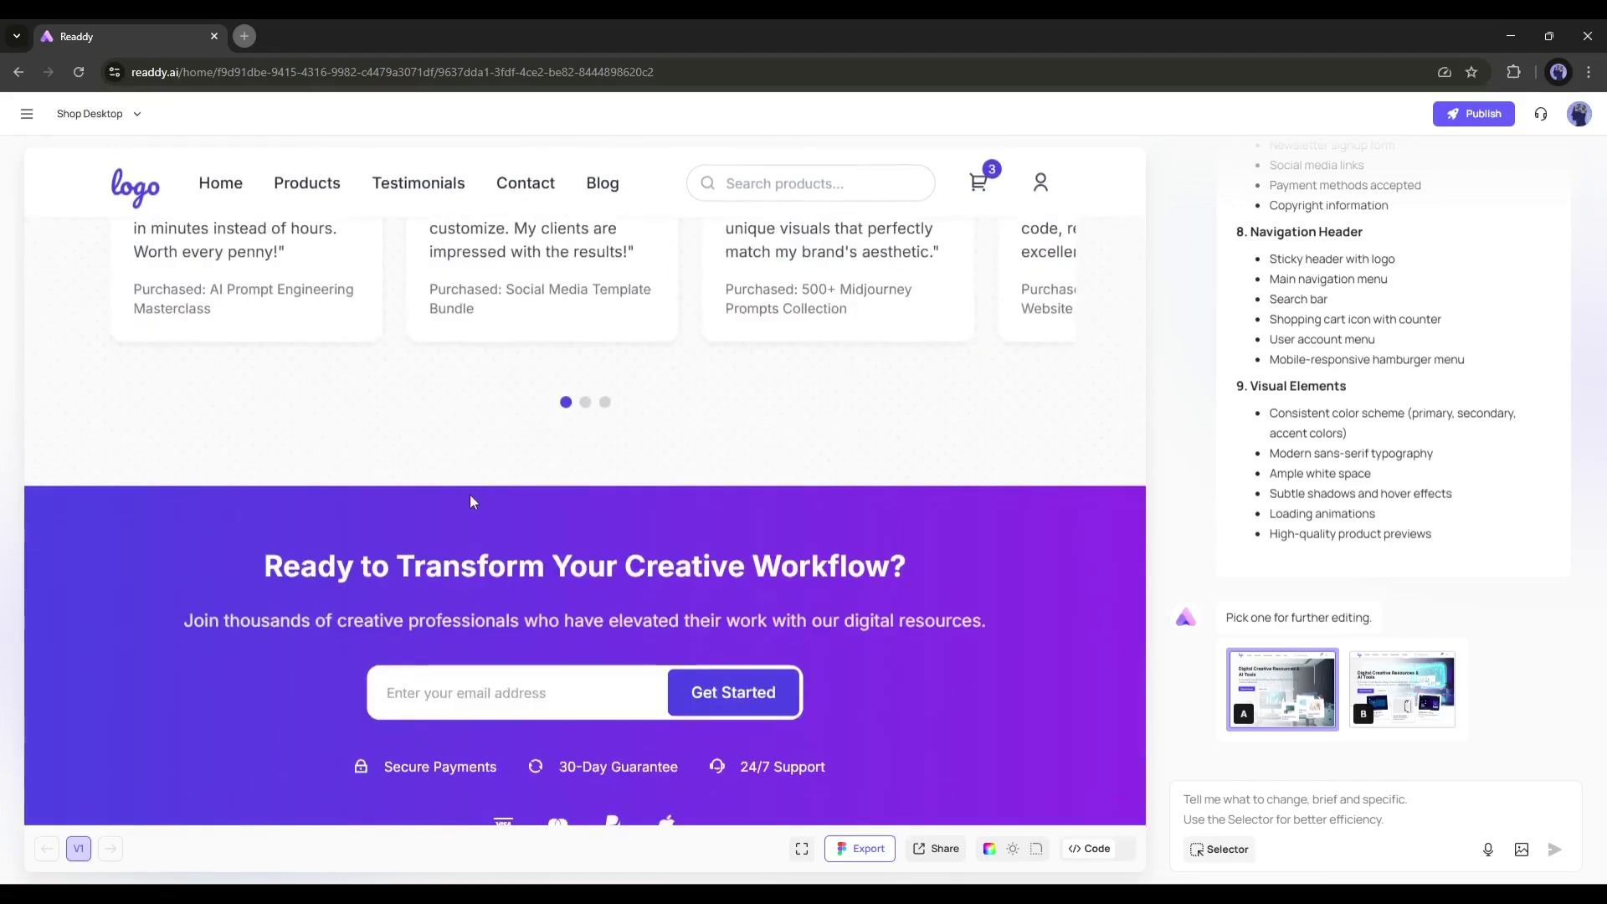
pyautogui.scroll(-7, 469, 499)
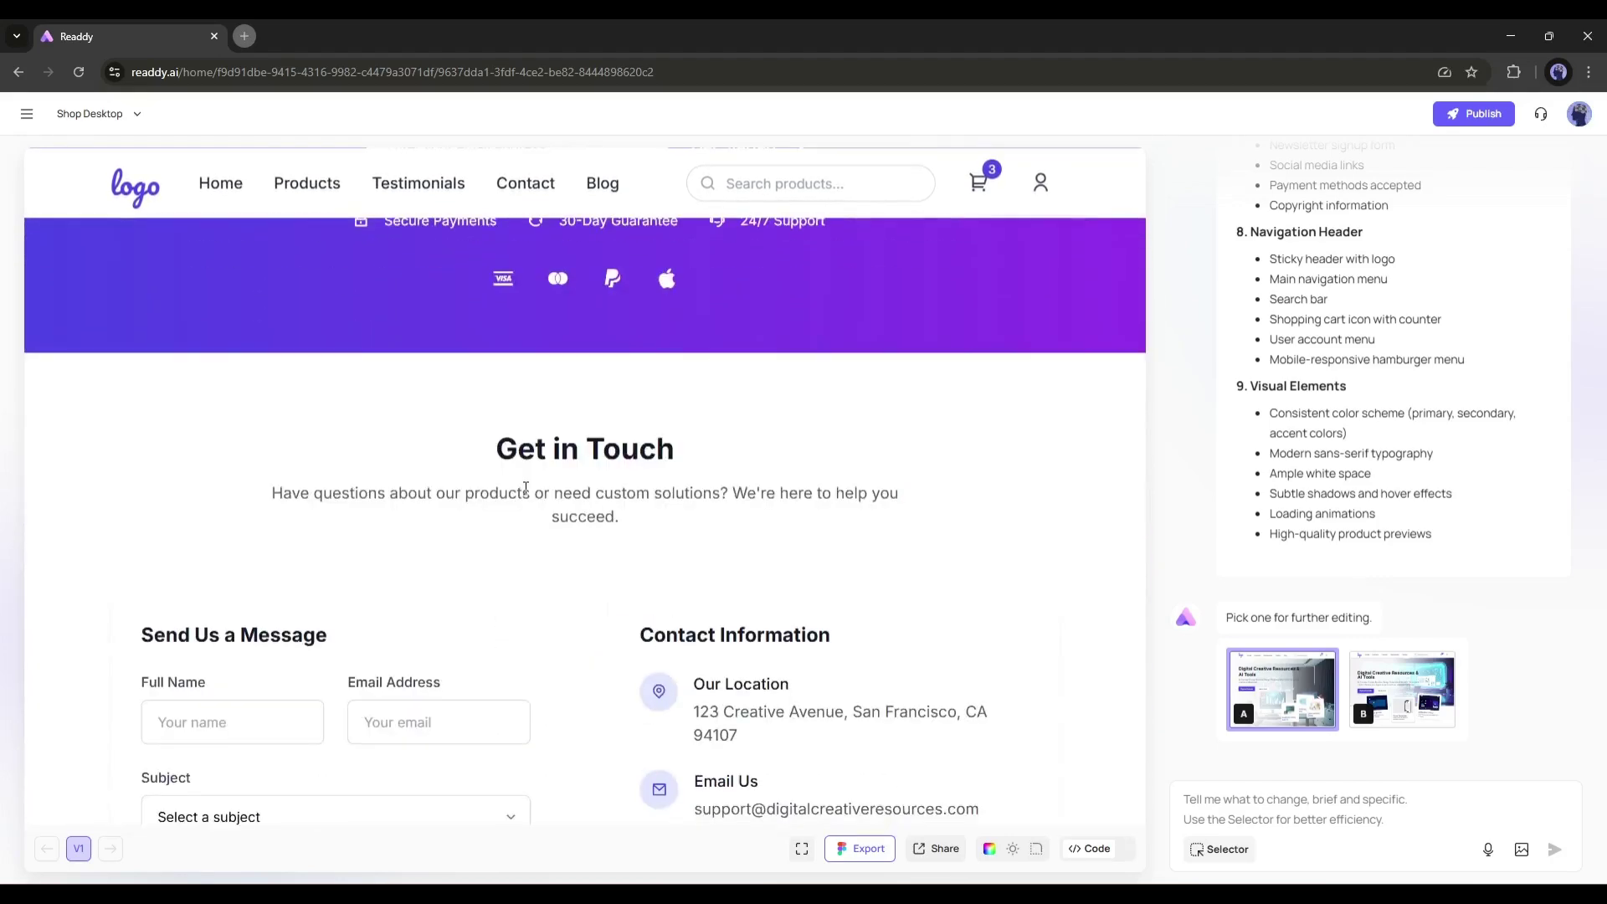
pyautogui.scroll(-5, 525, 490)
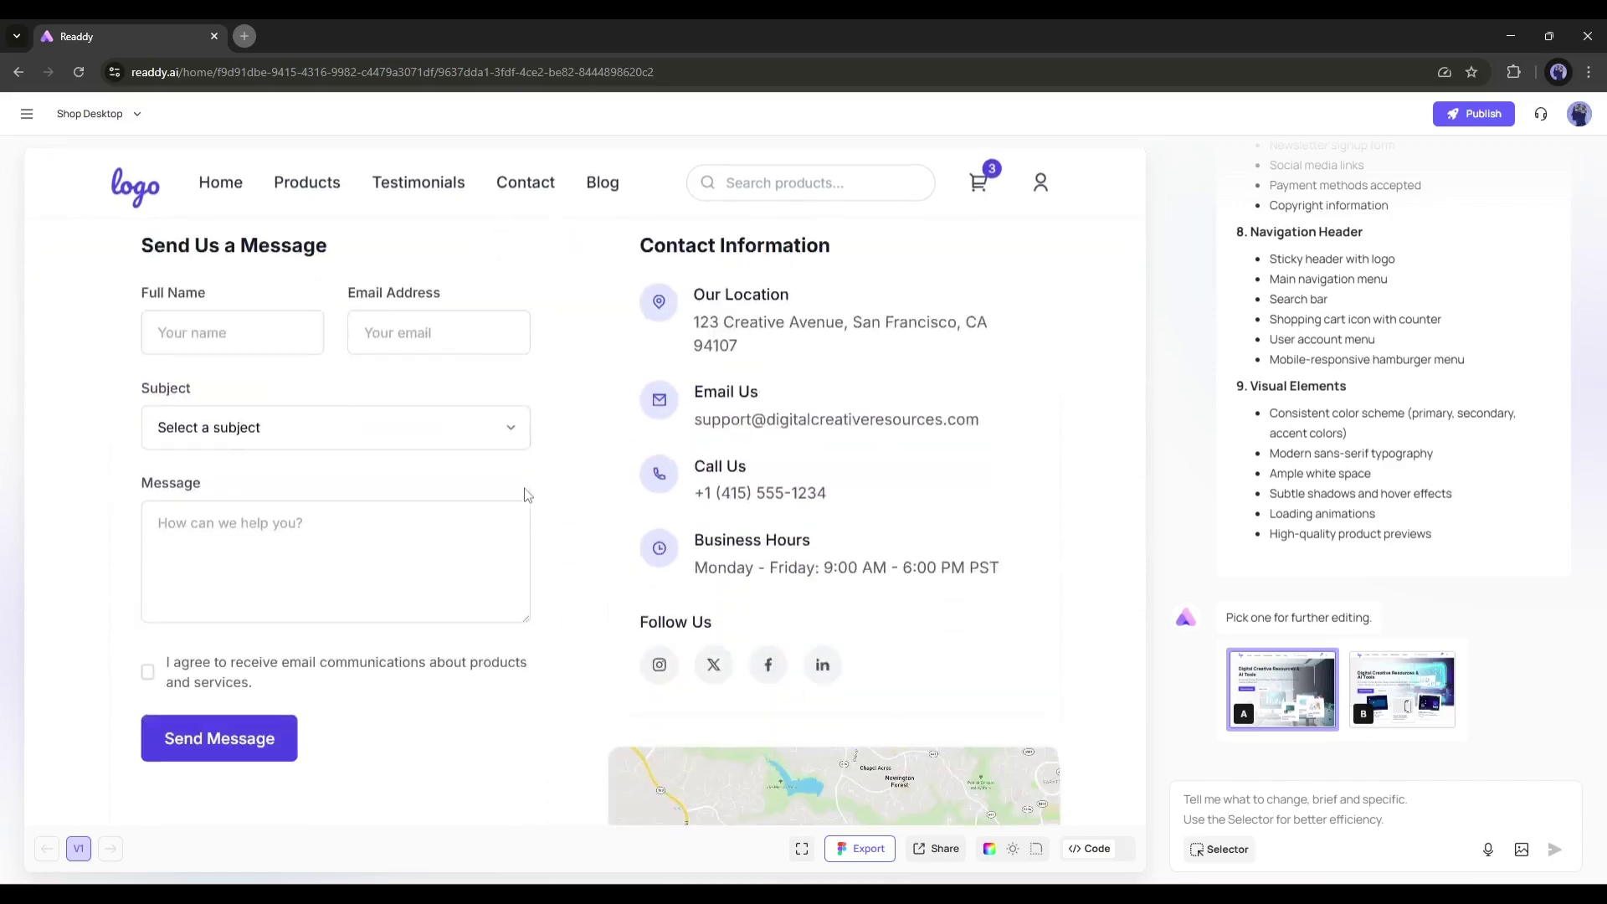
pyautogui.scroll(-2, 526, 495)
pyautogui.scroll(-8, 525, 495)
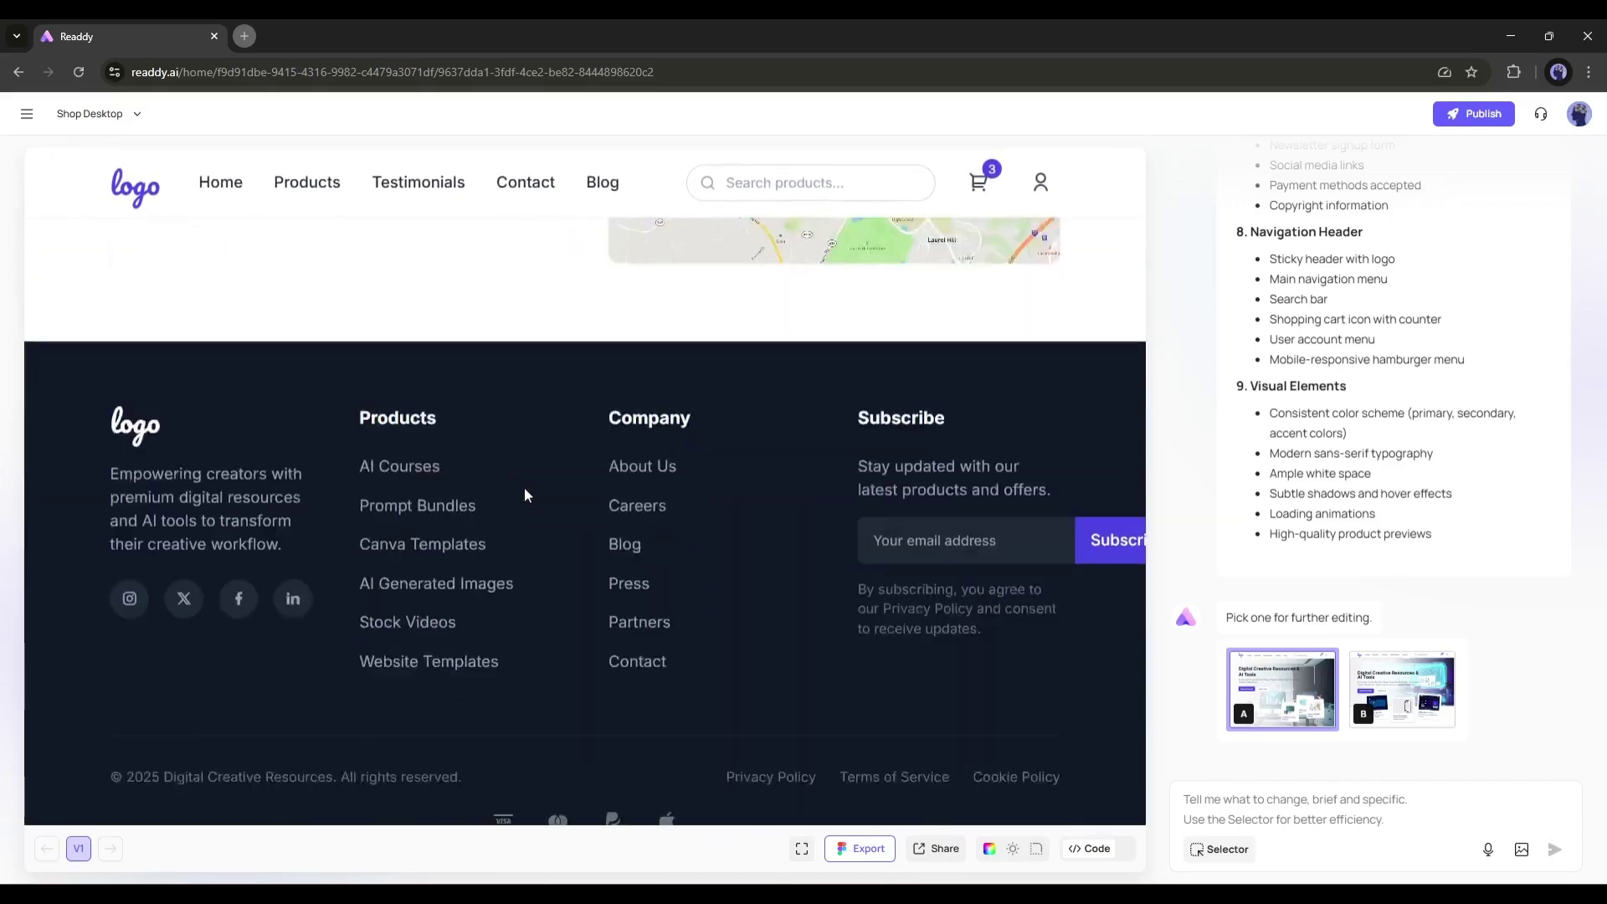
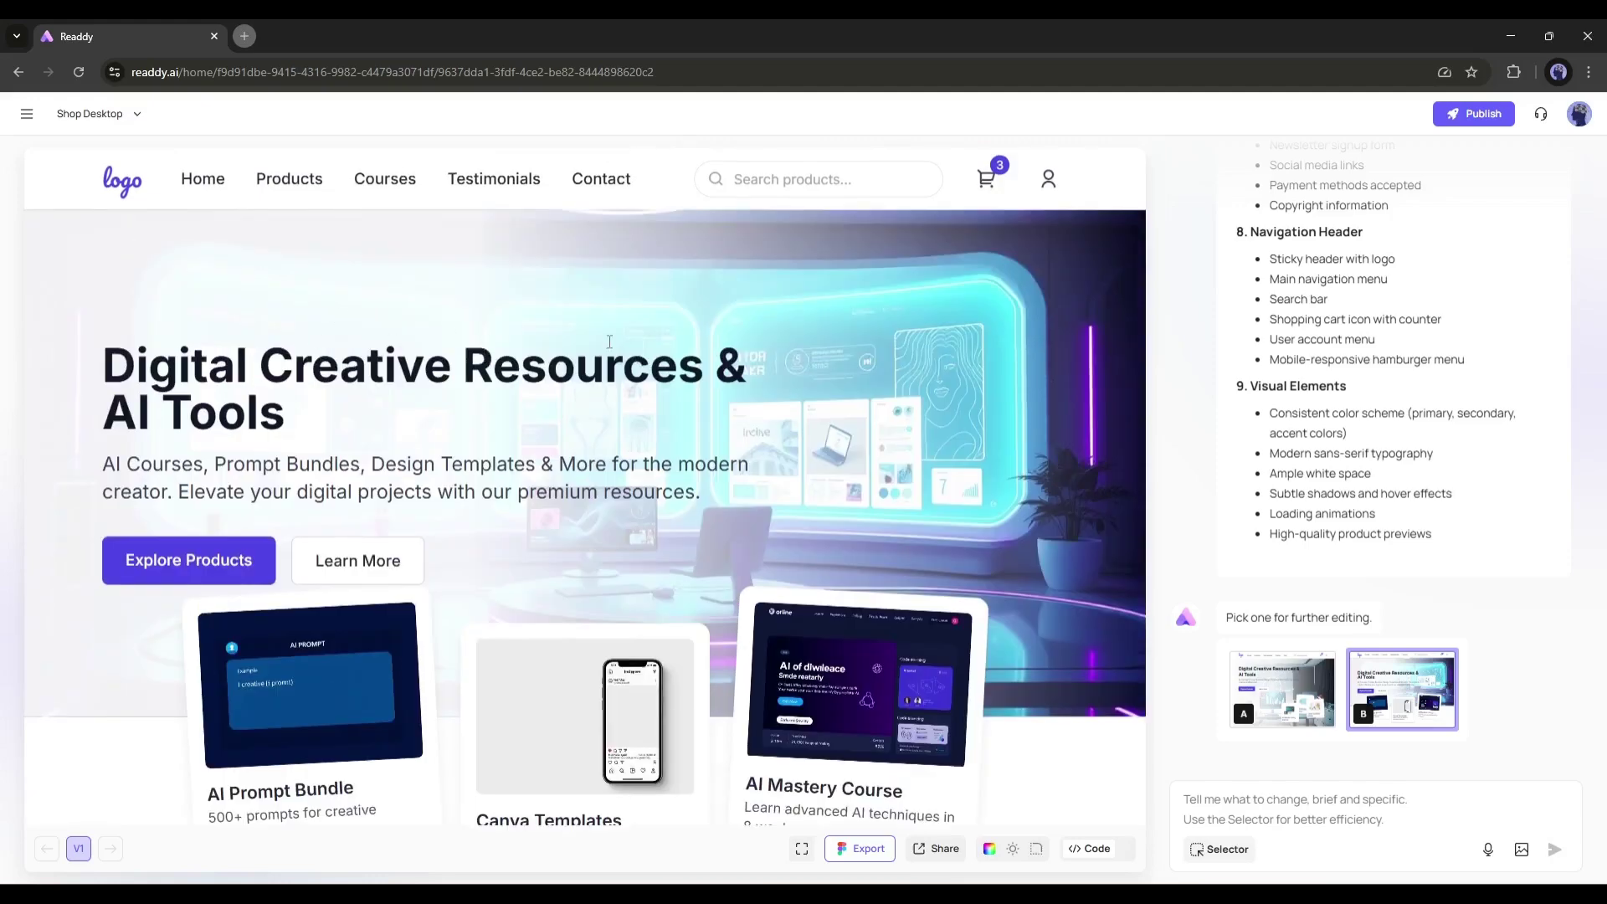
# Step: Review design B from its hero through the product categories, featured products, testimonials, call-to-action banner and contact section
pyautogui.scroll(-9, 589, 342)
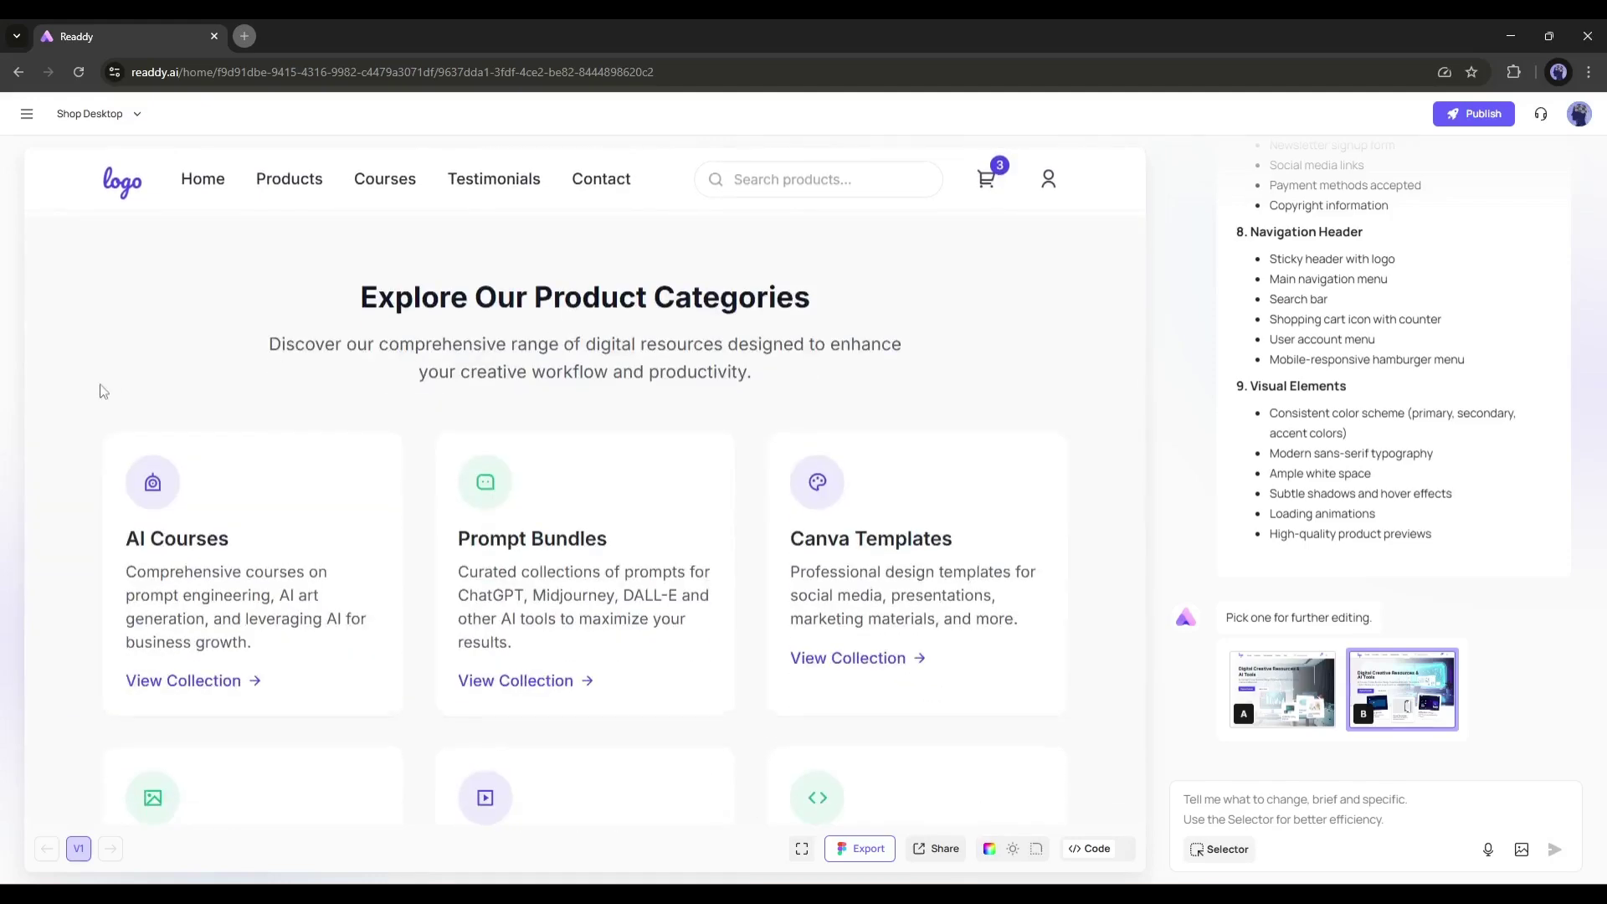
pyautogui.scroll(-11, 105, 389)
pyautogui.moveTo(211, 408)
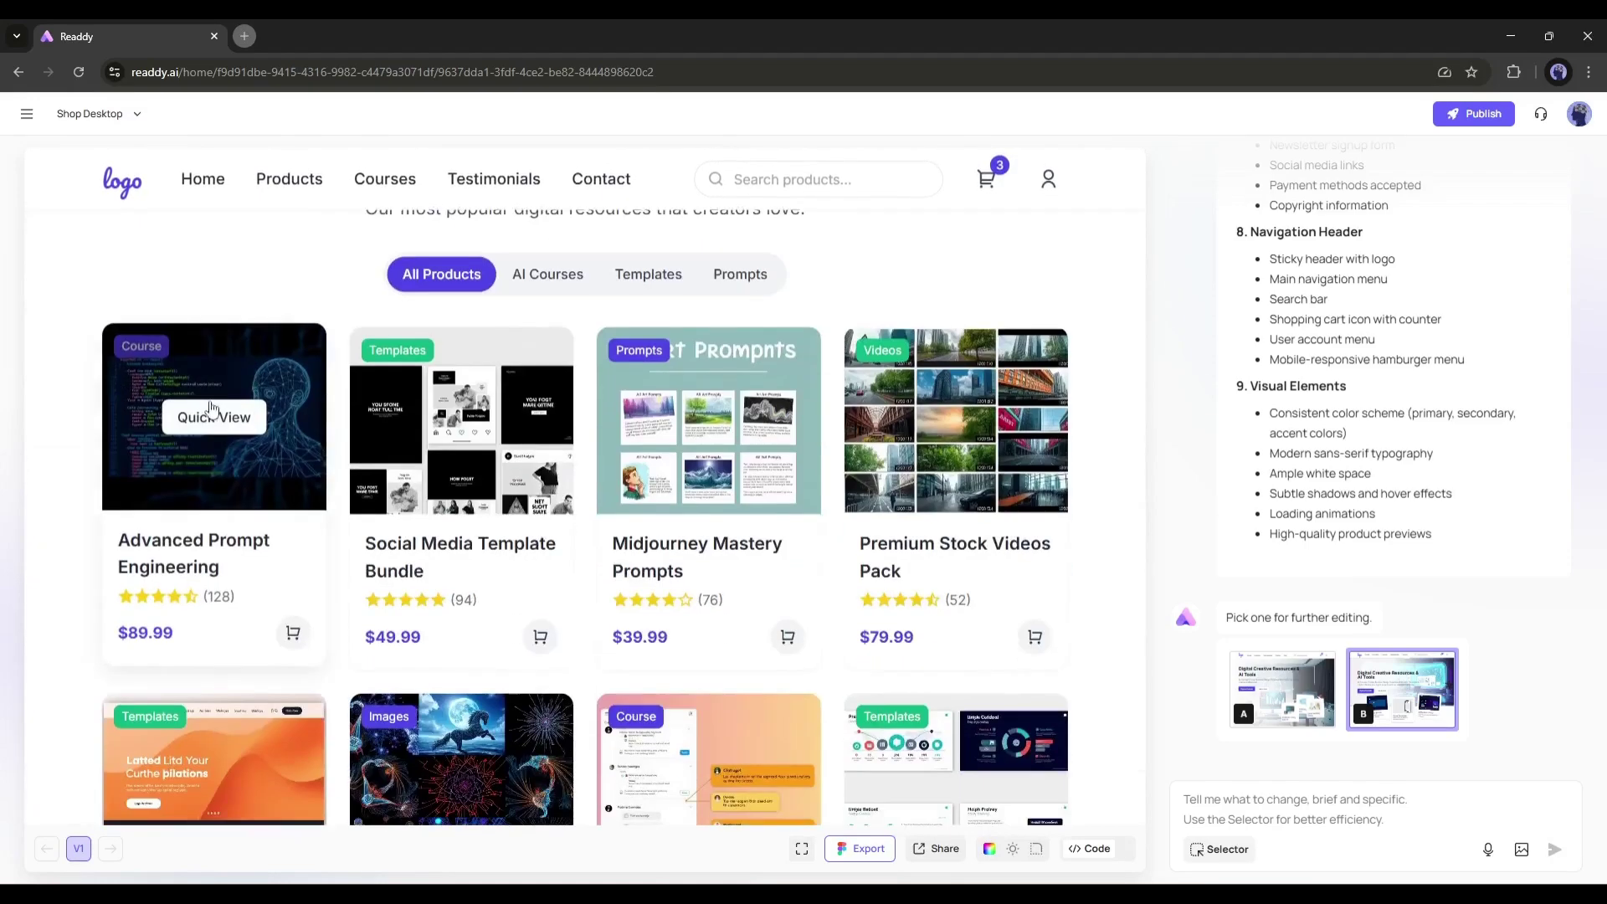
pyautogui.scroll(-4, 498, 454)
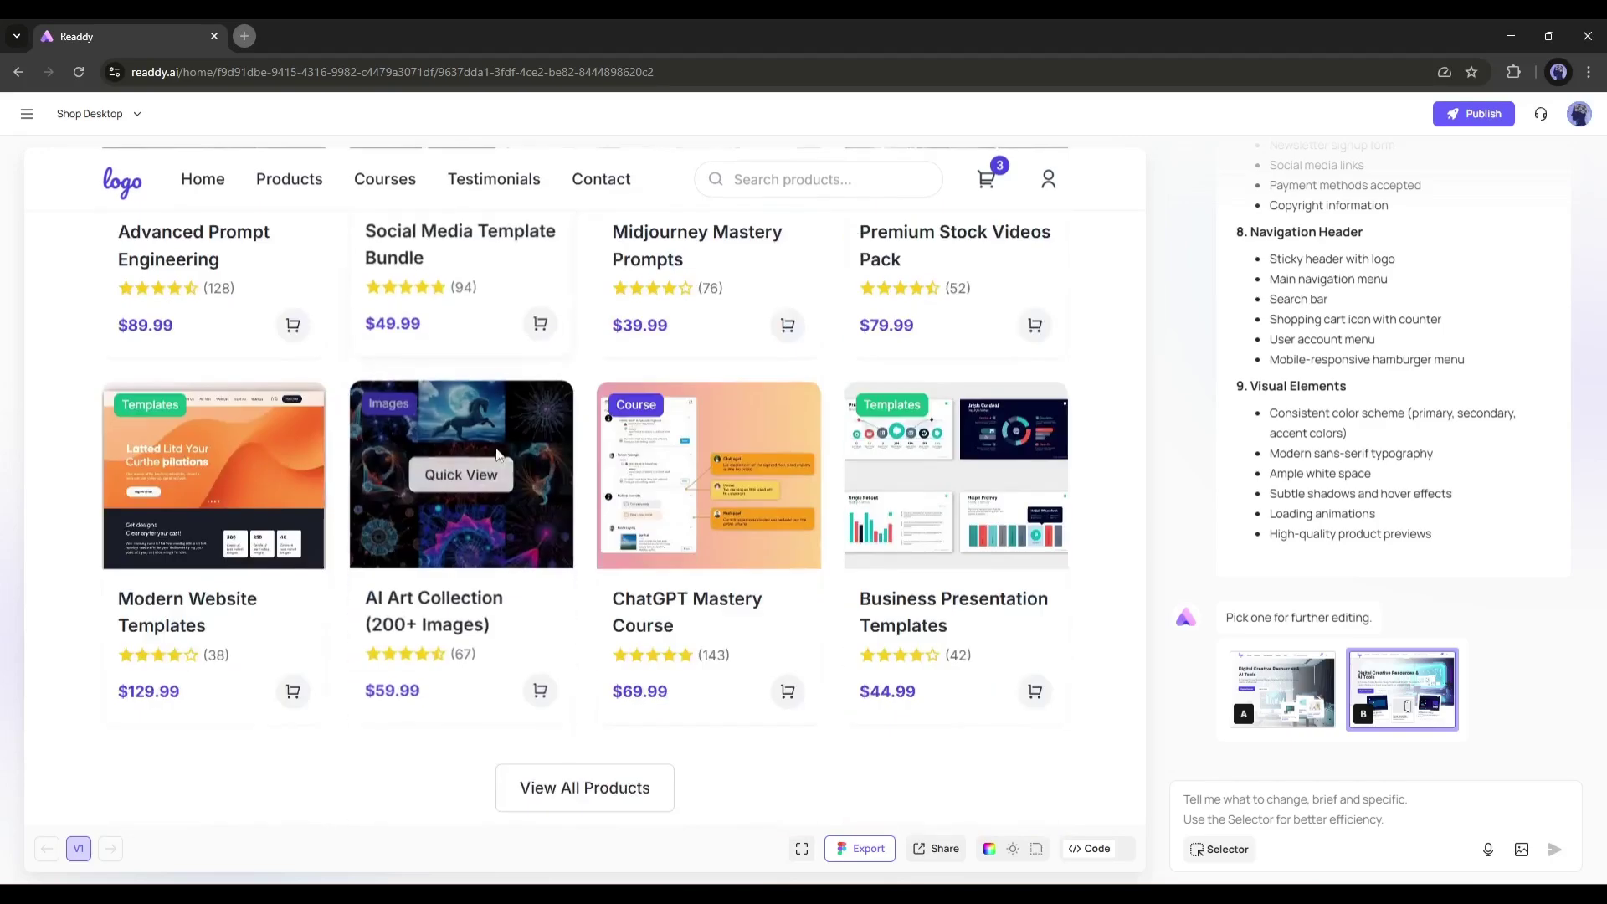
pyautogui.scroll(-10, 766, 497)
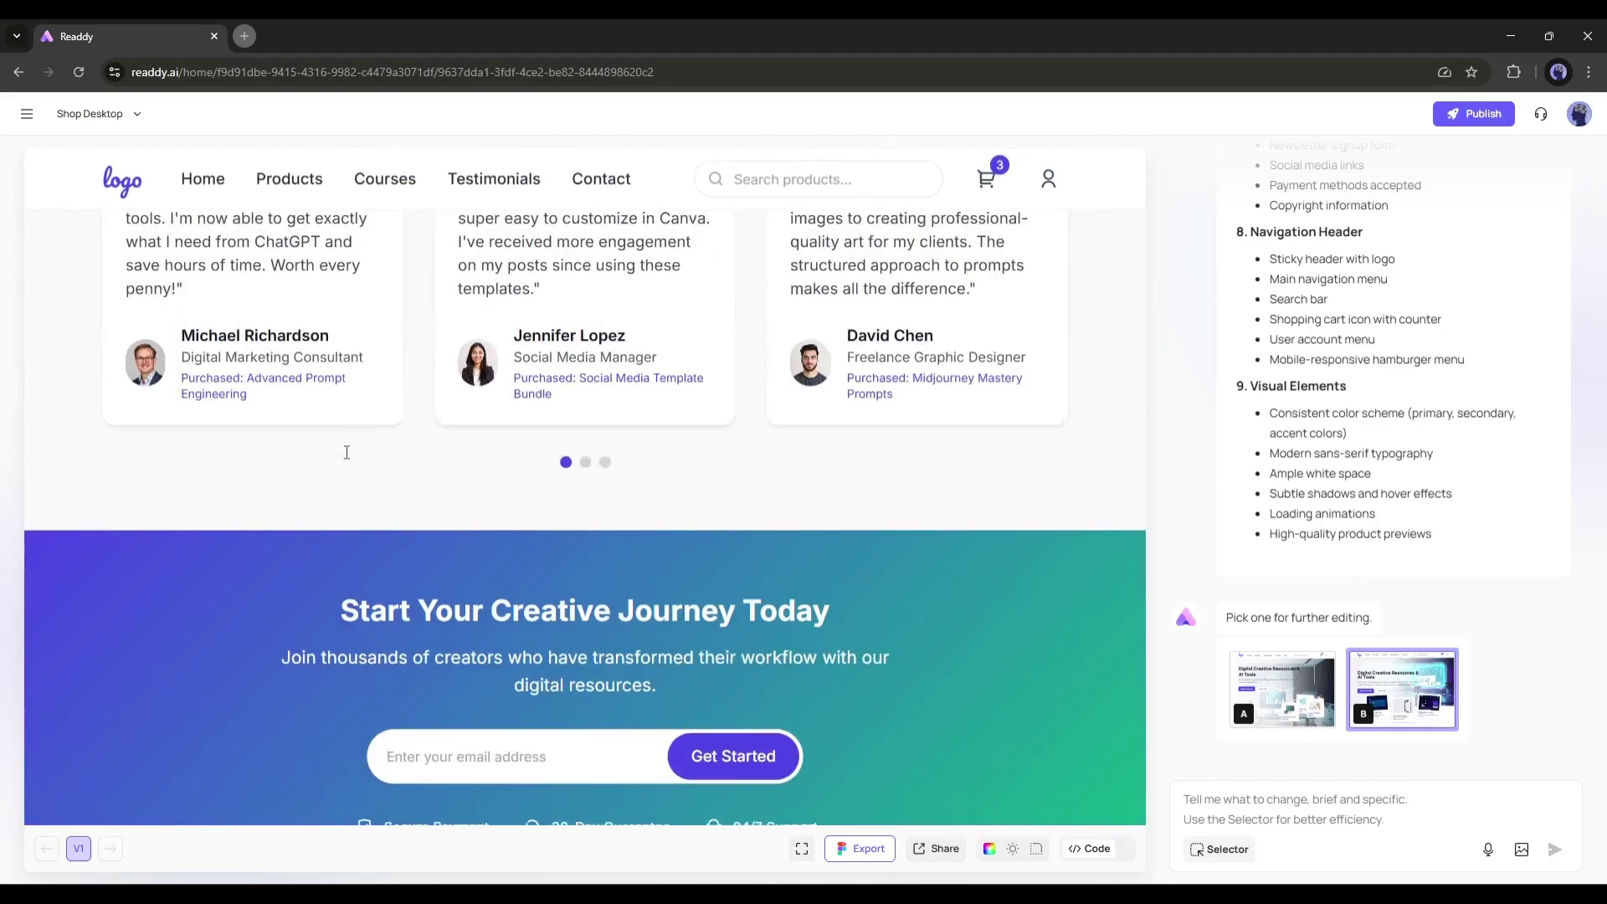
pyautogui.scroll(-8, 346, 451)
pyautogui.scroll(-8, 347, 452)
# Step: Return to the beginning of design B and examine its hero product cards and the six product category cards
pyautogui.scroll(20, 703, 536)
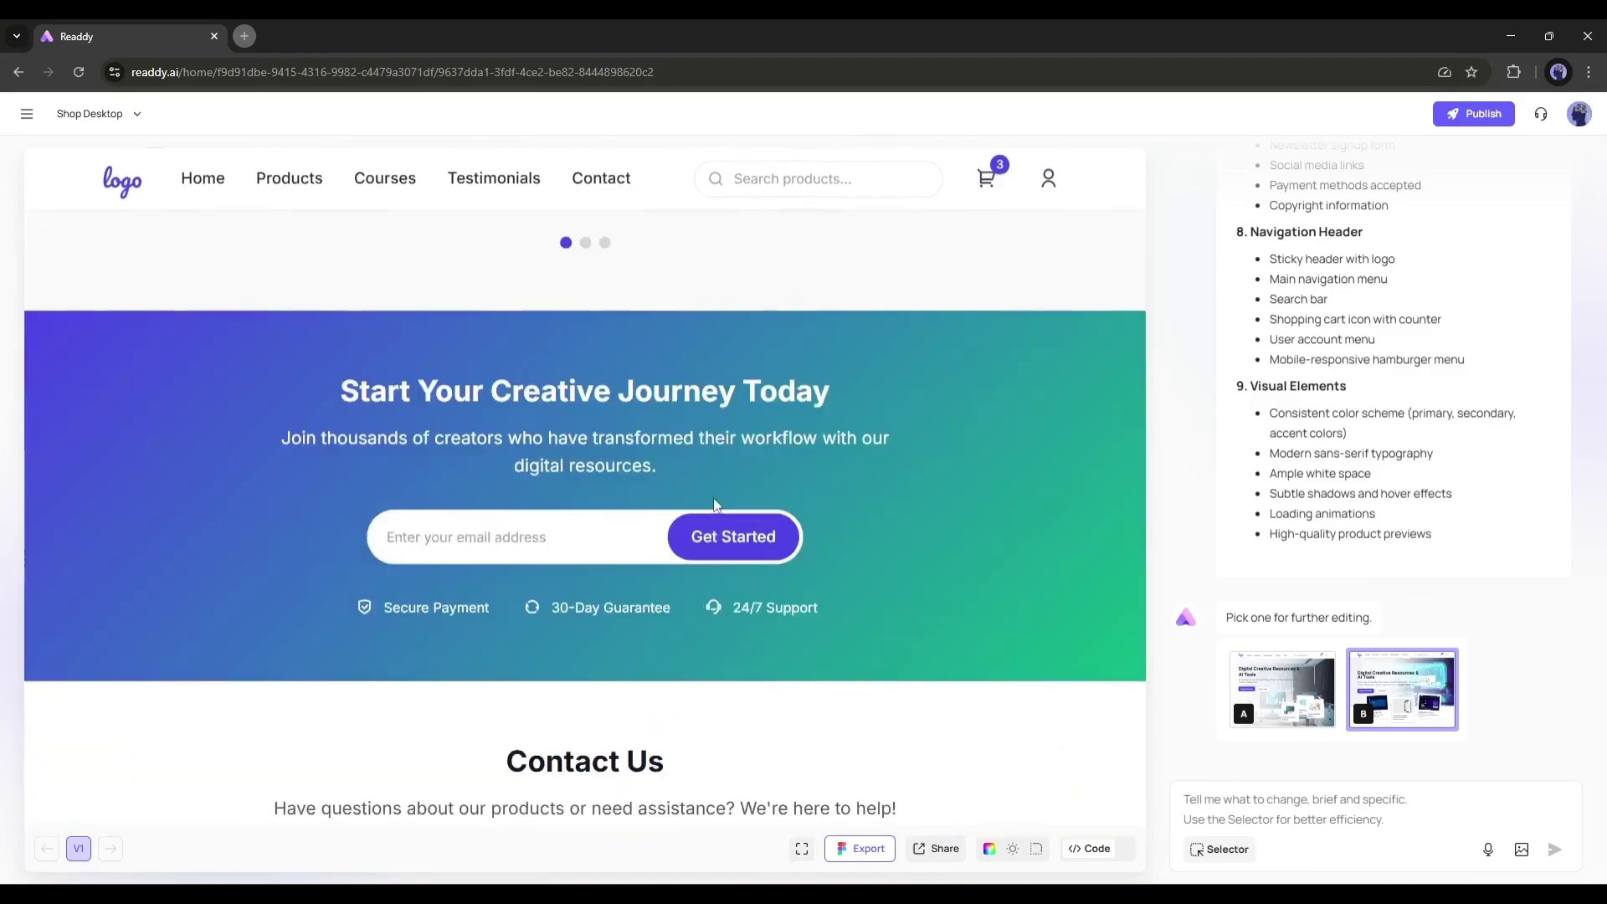
pyautogui.scroll(10, 703, 502)
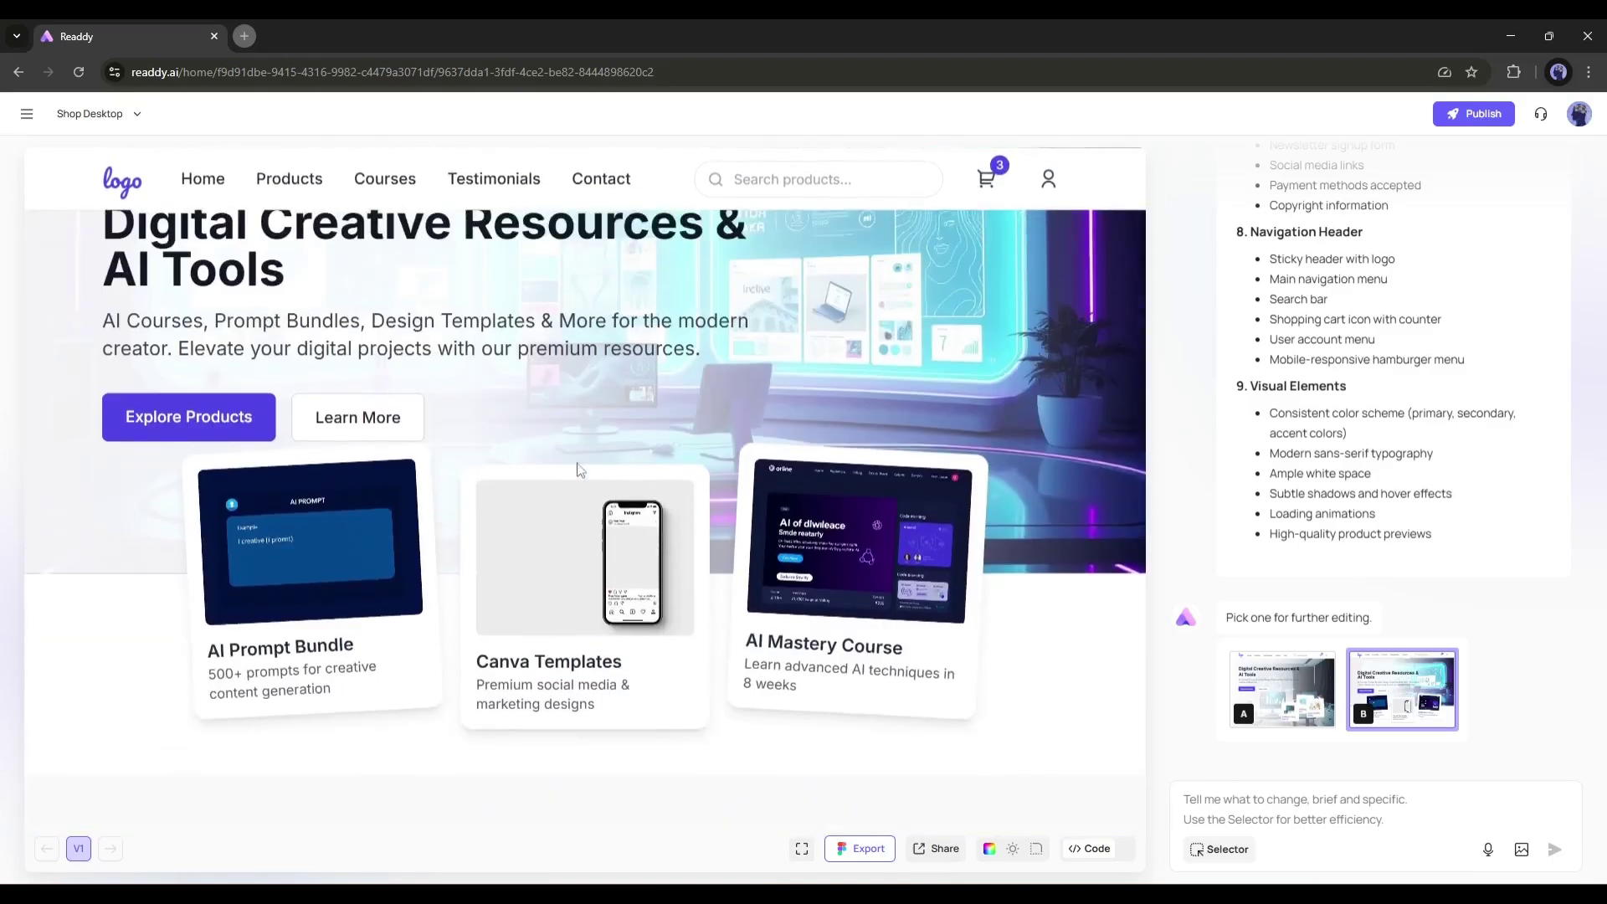
pyautogui.scroll(-5, 167, 349)
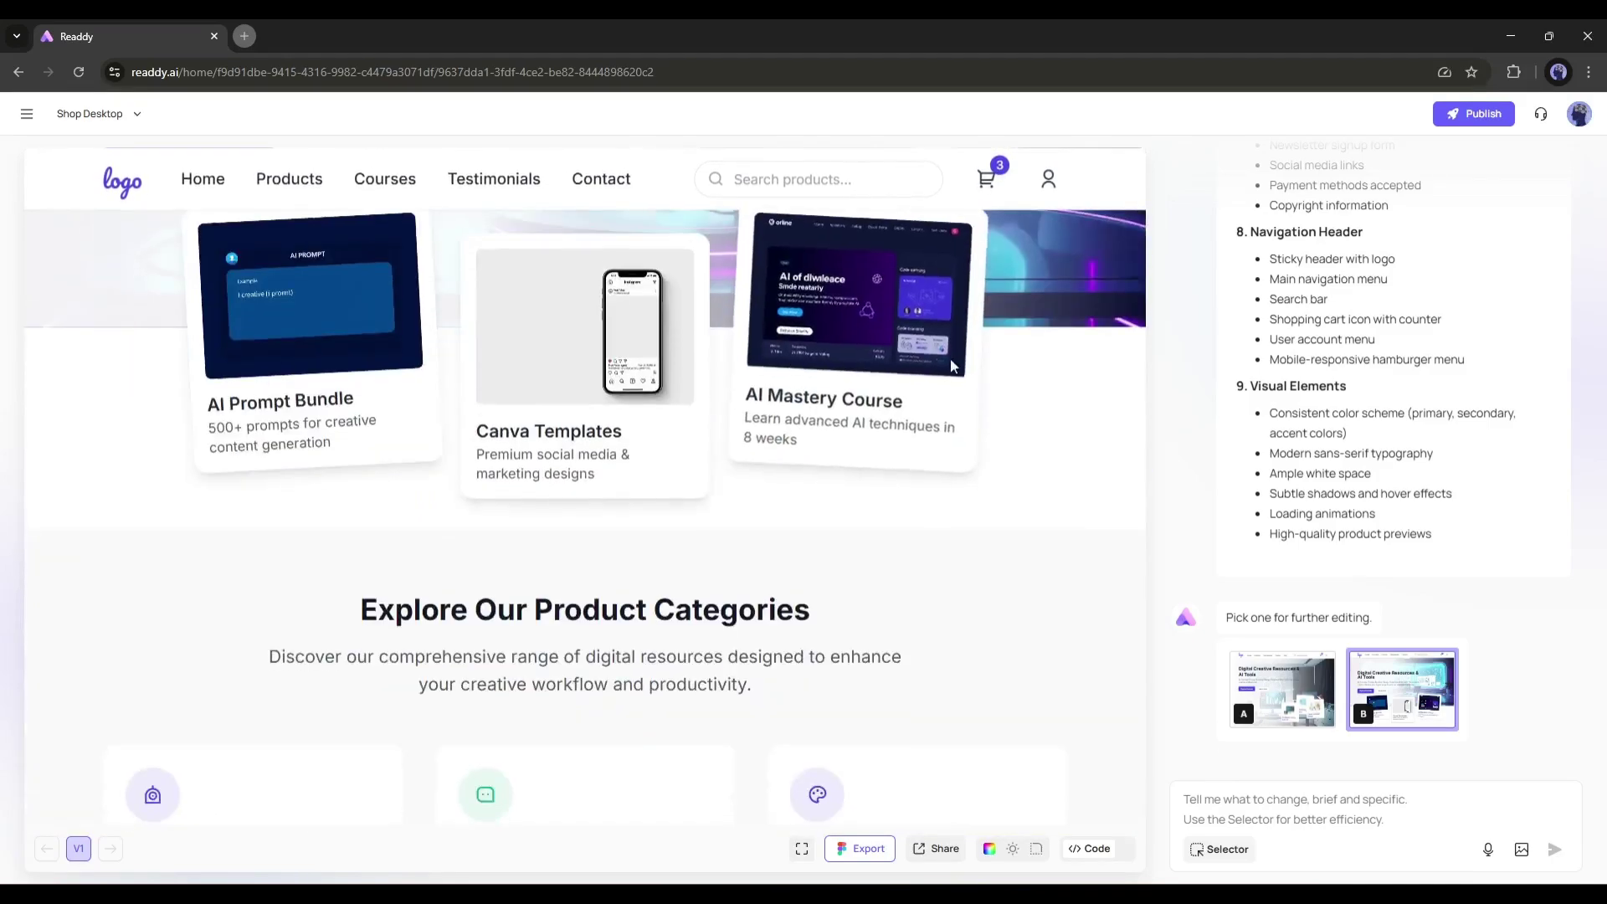
pyautogui.scroll(5, 362, 384)
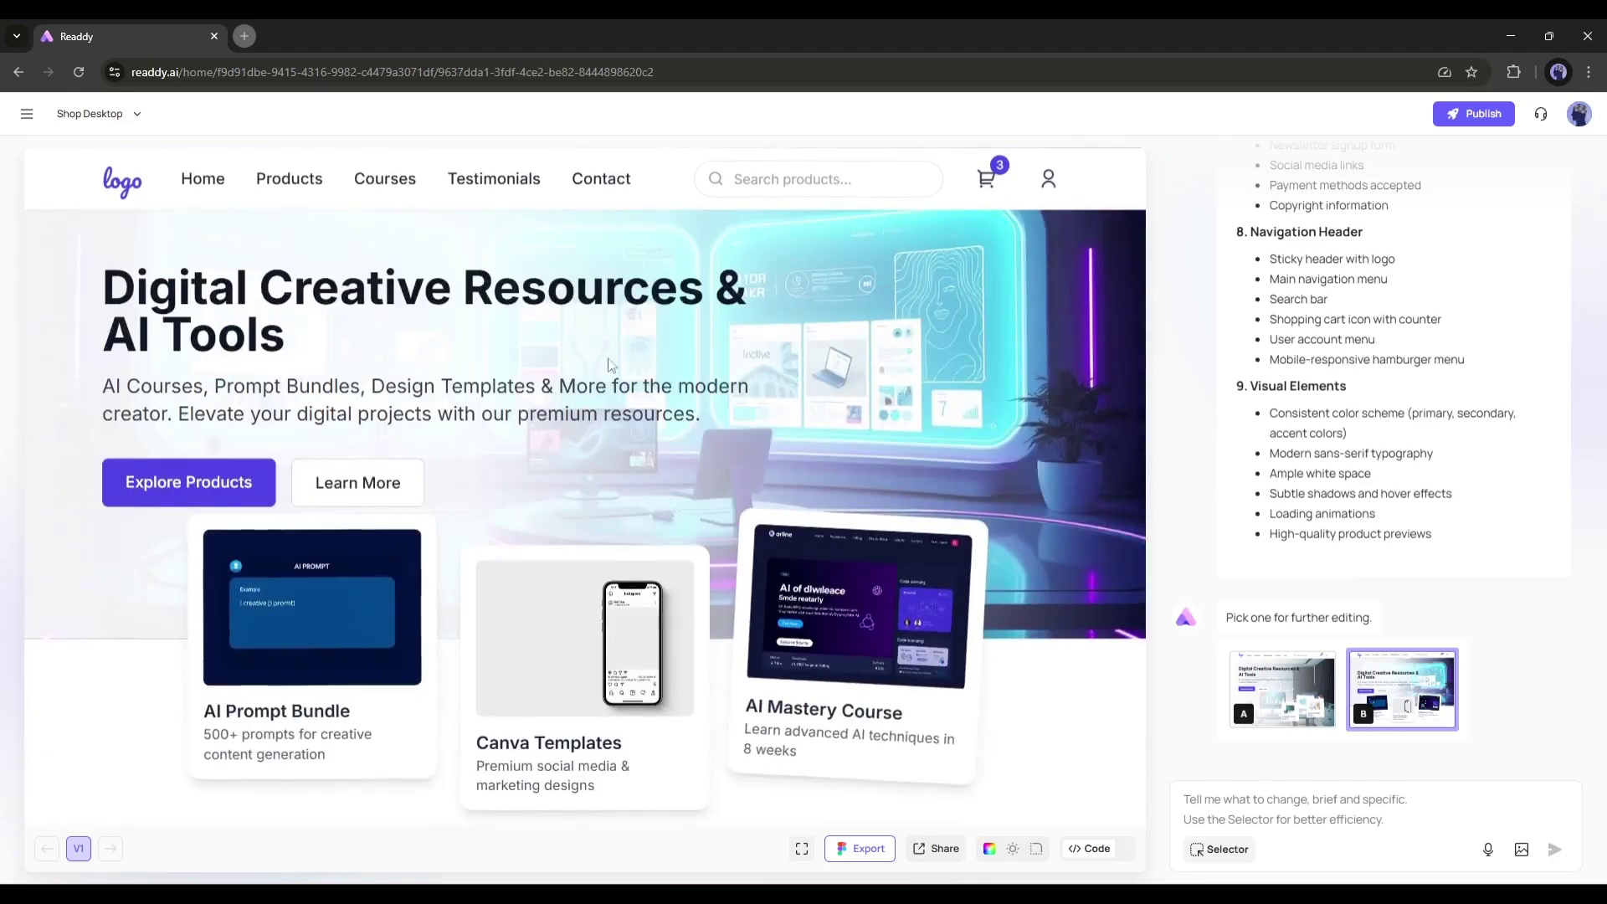
pyautogui.scroll(-5, 753, 435)
pyautogui.scroll(-4, 223, 376)
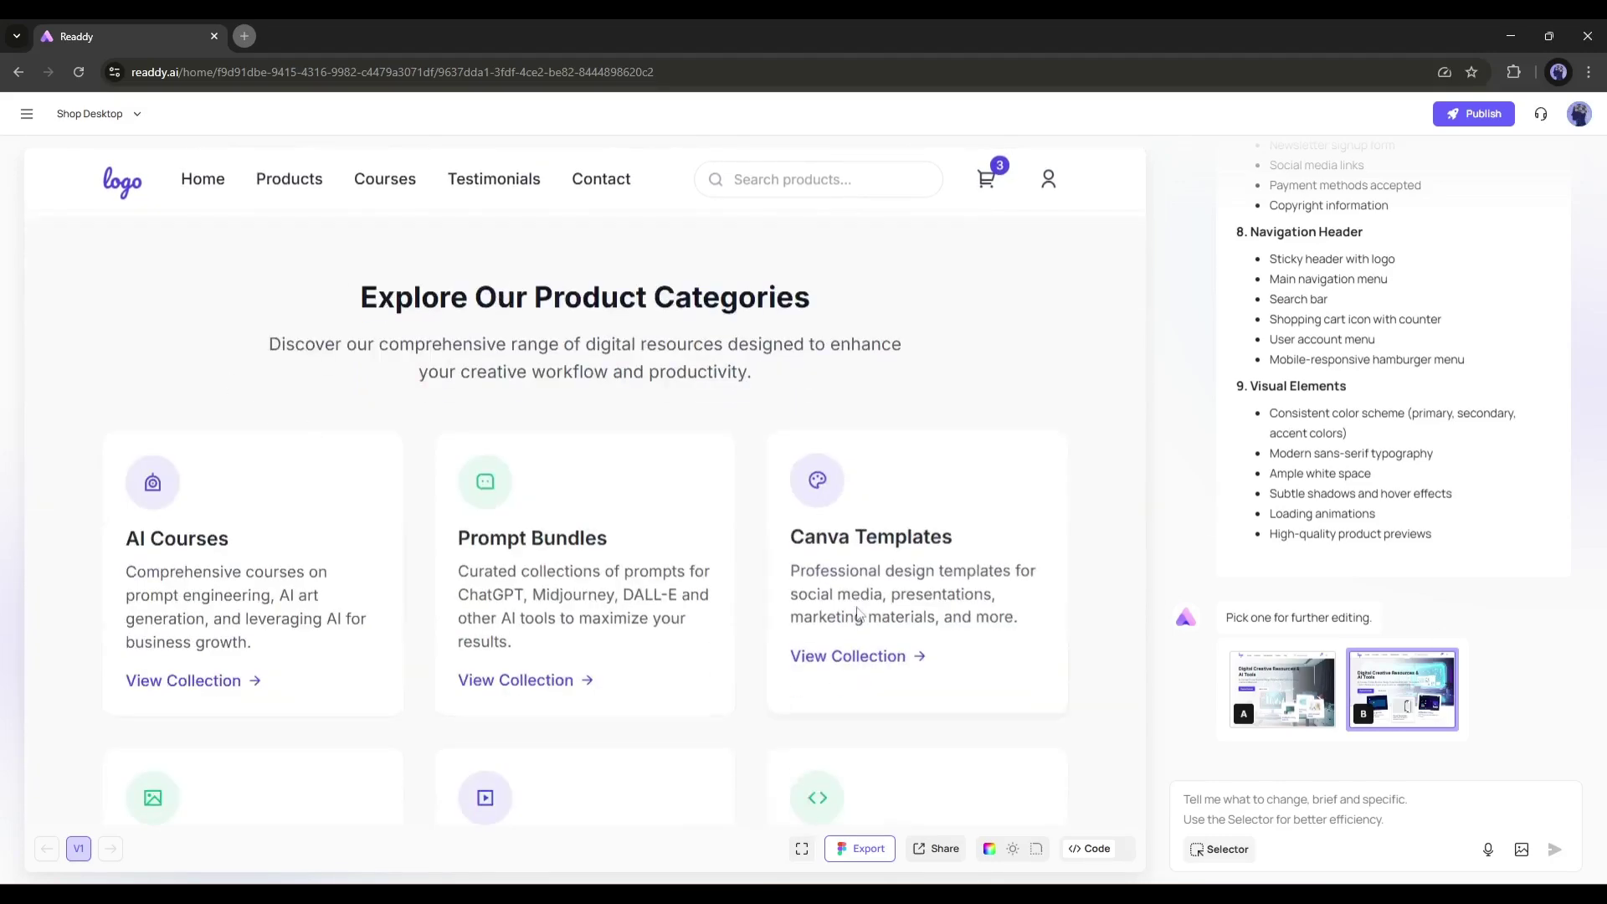
pyautogui.scroll(-2, 911, 419)
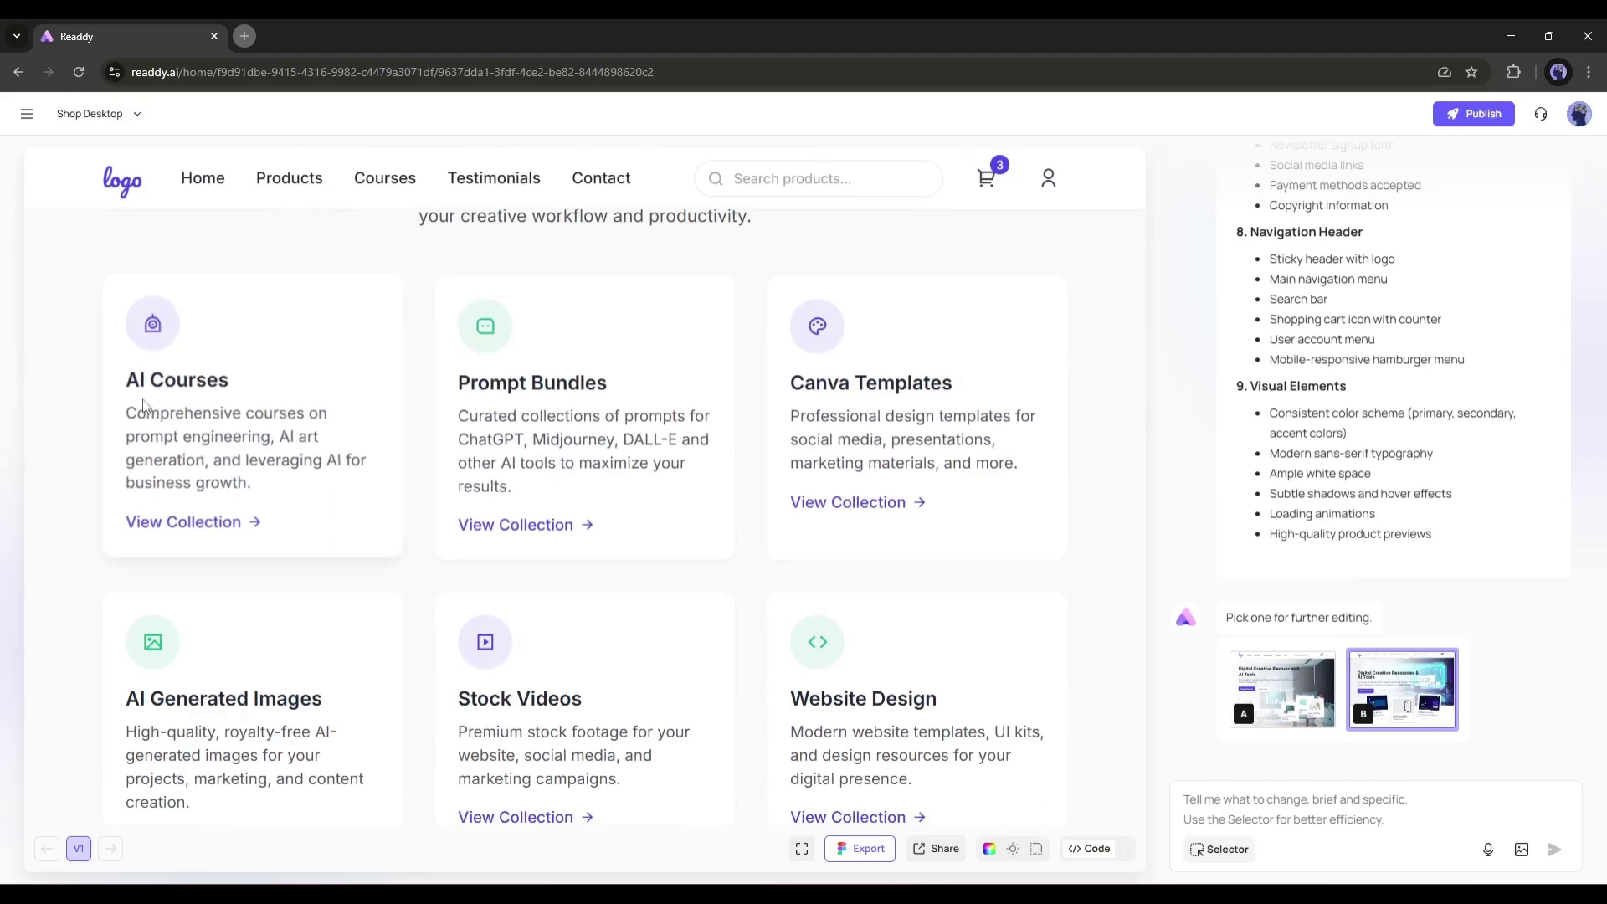
pyautogui.scroll(1, 134, 405)
pyautogui.scroll(-2, 995, 500)
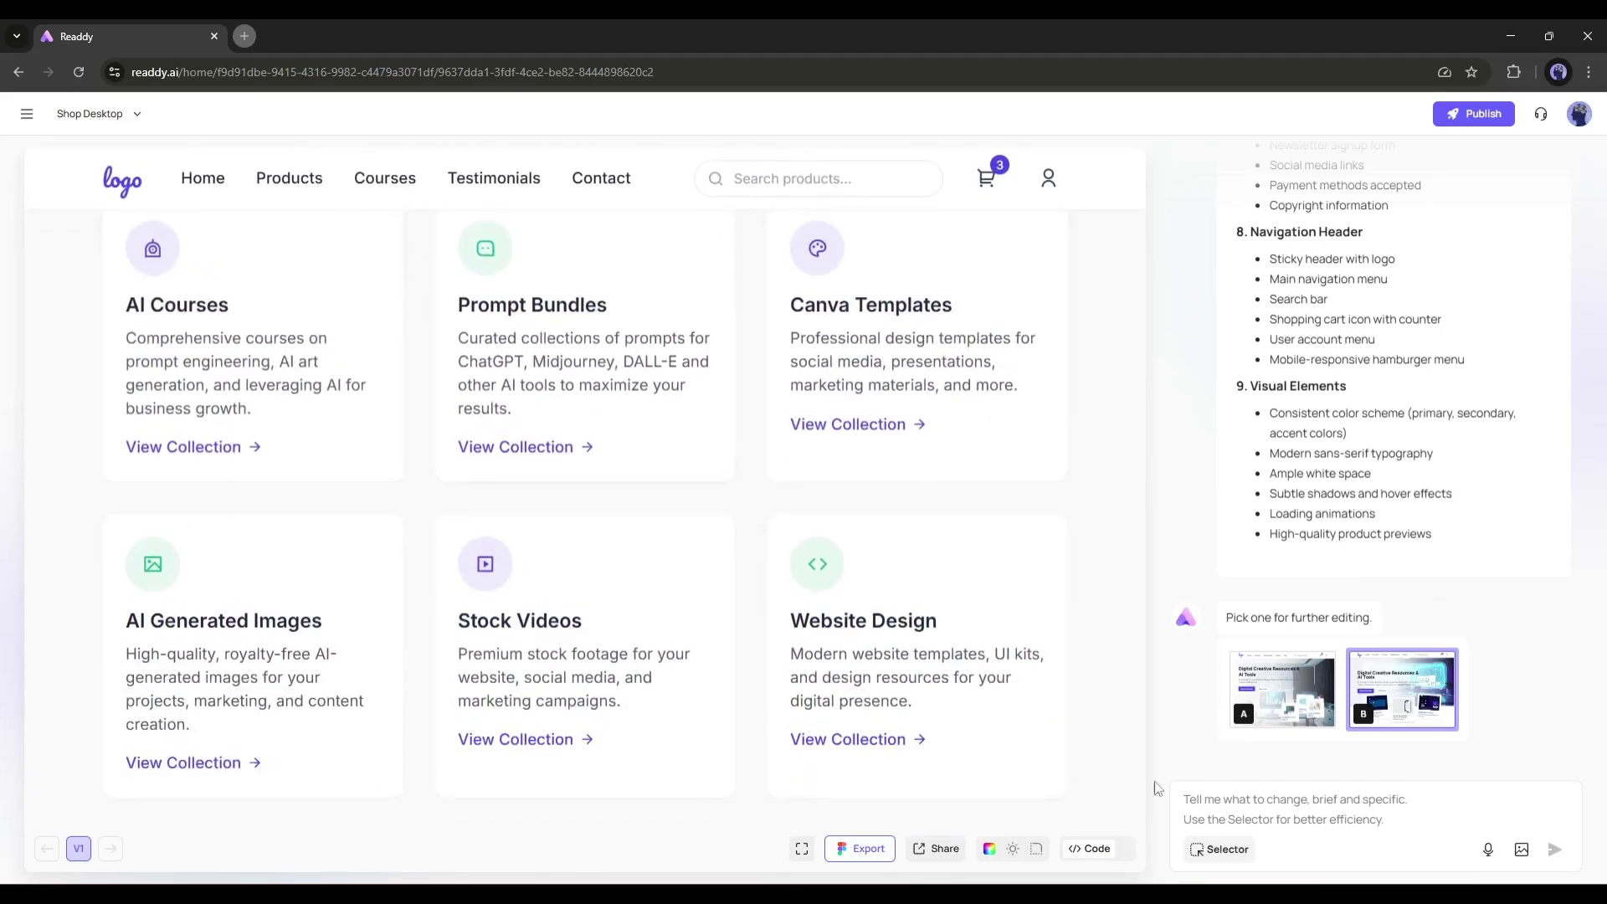
# Step: Select the grid of product category cards and send the request "add feature image for every category"
pyautogui.click(1197, 850)
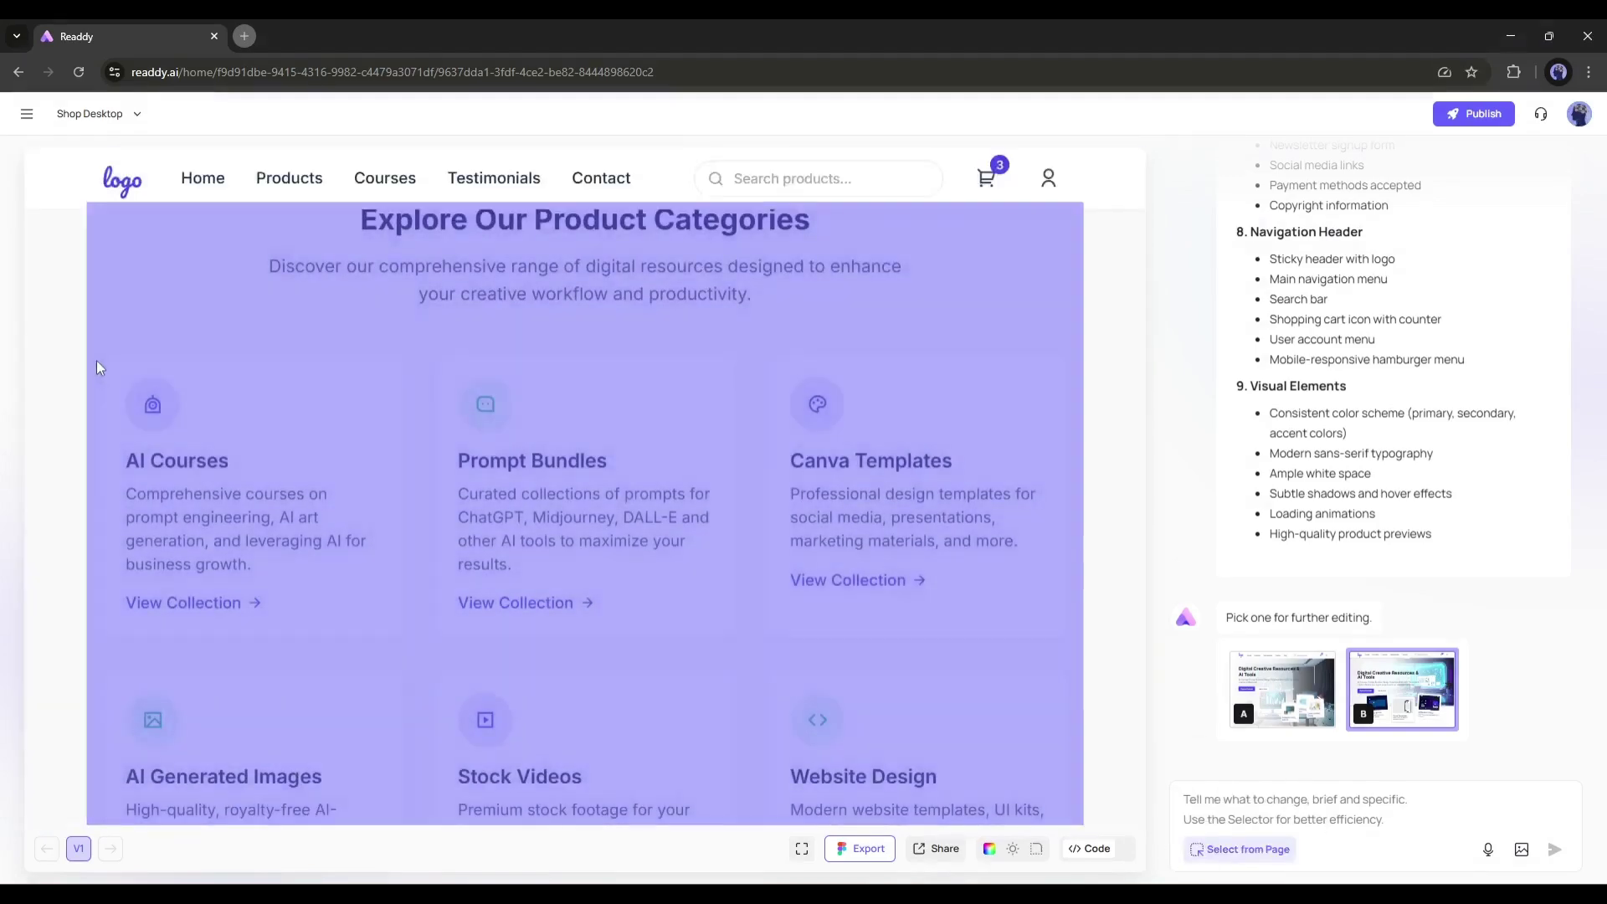
pyautogui.click(97, 360)
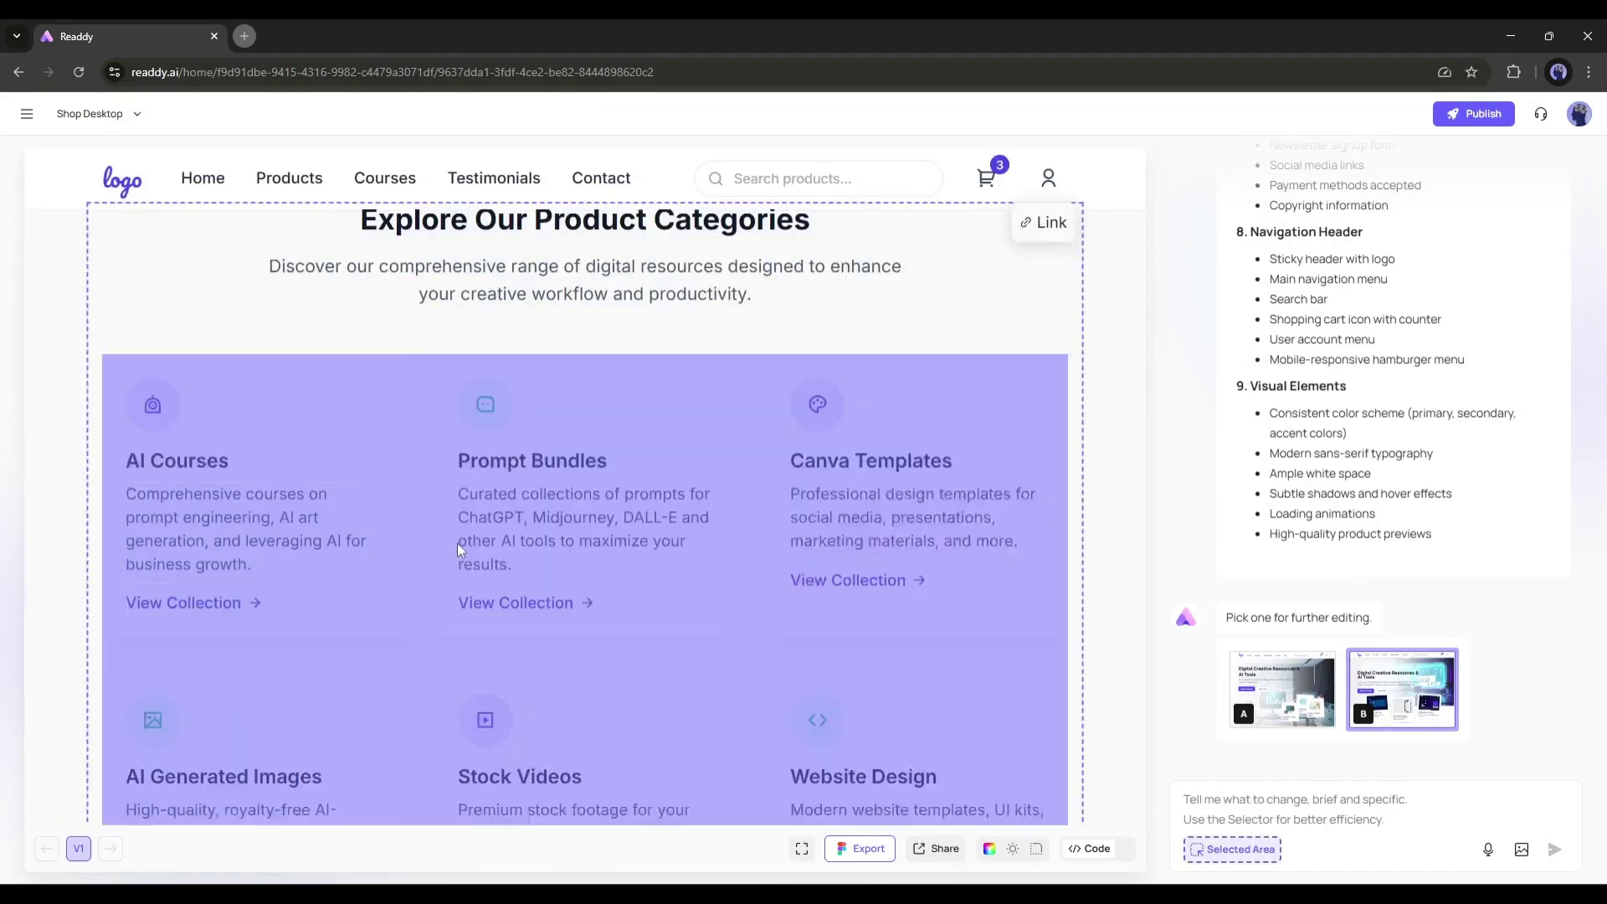
pyautogui.scroll(-1, 676, 570)
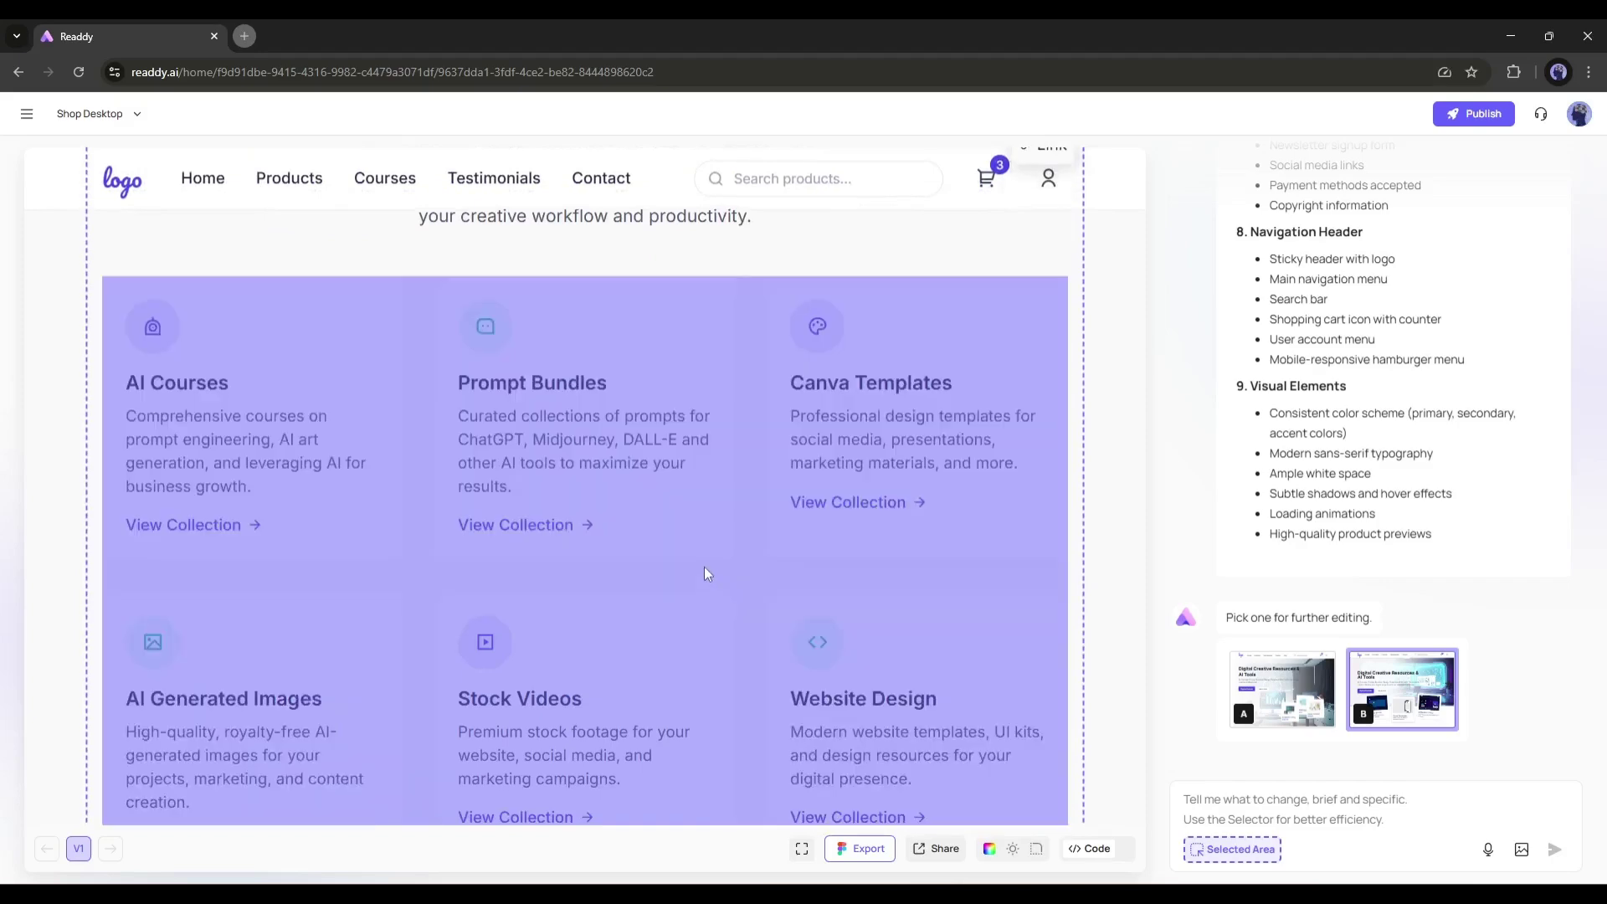
pyautogui.click(705, 566)
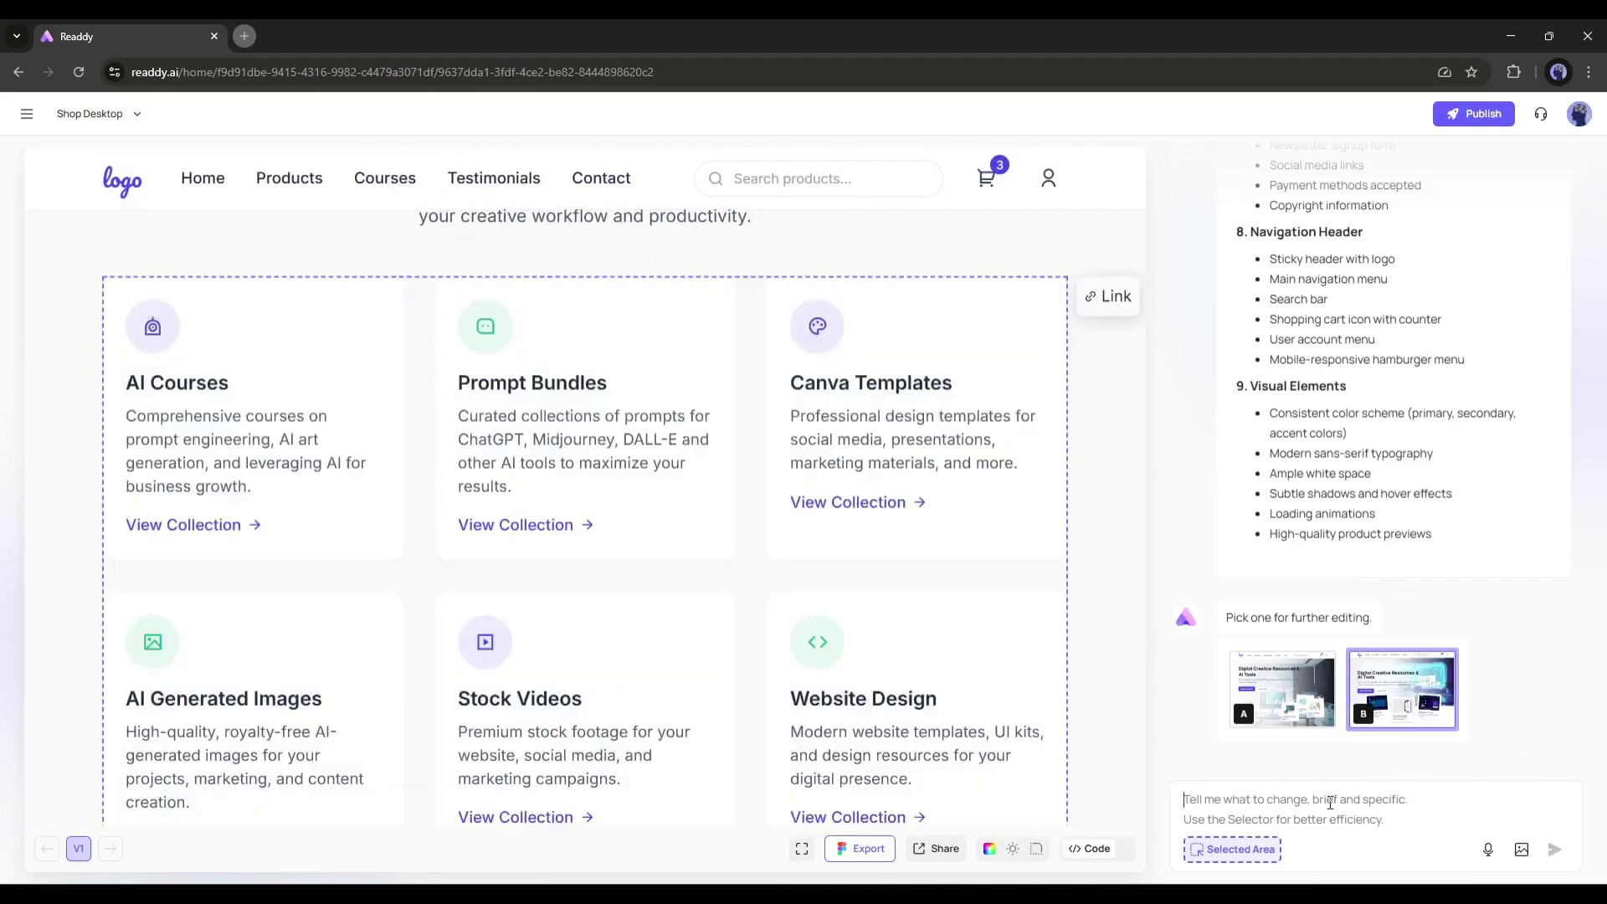
pyautogui.write('a')
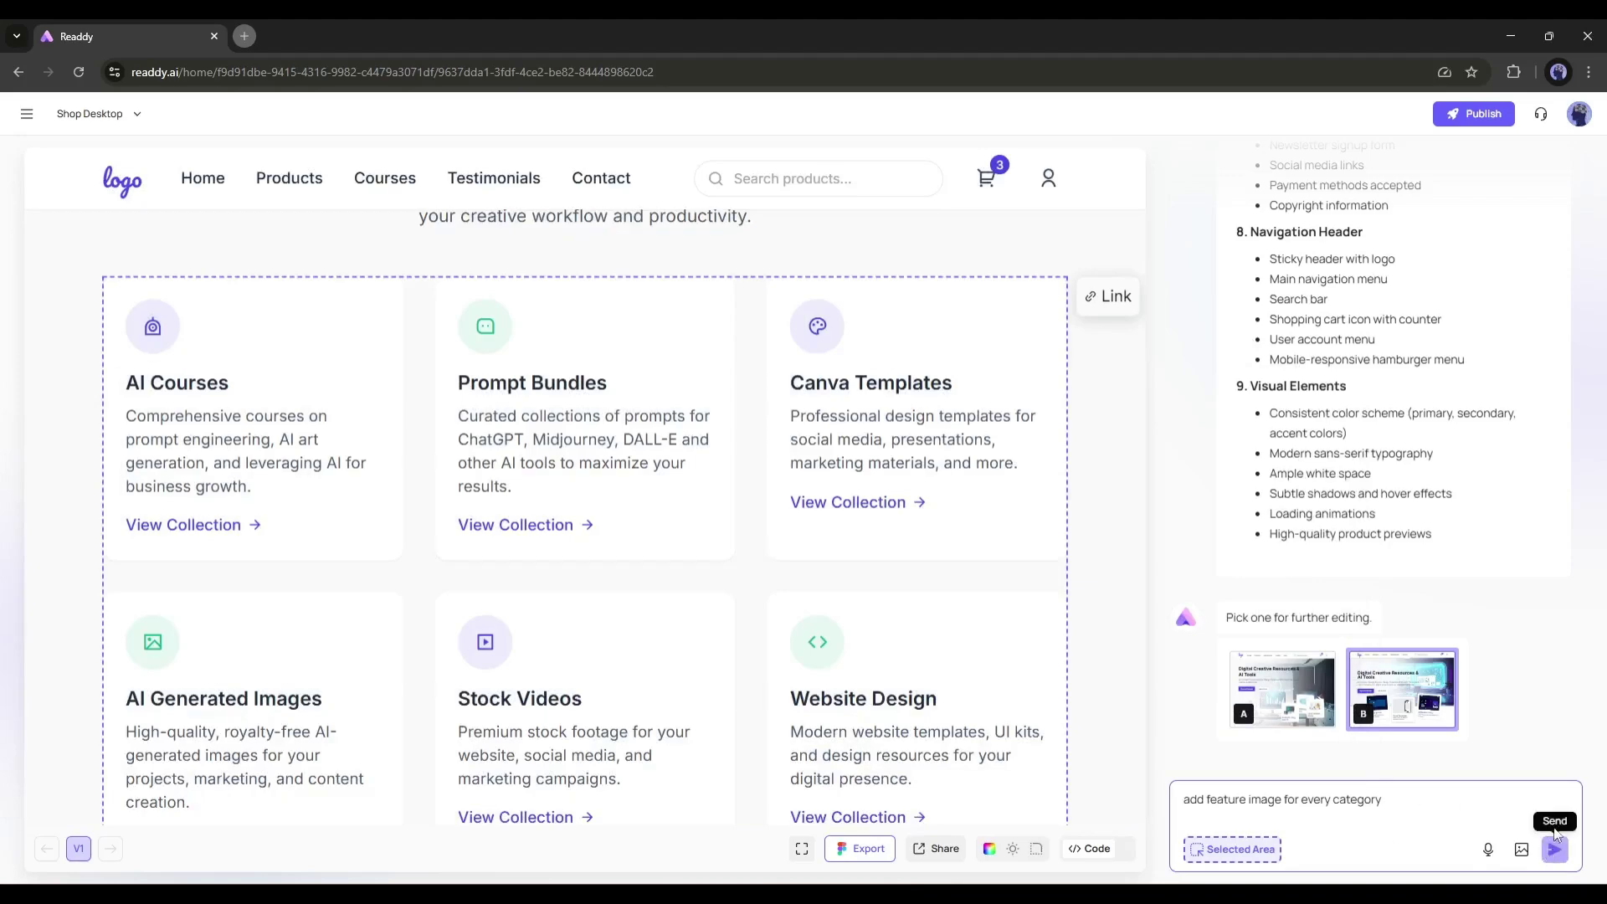
pyautogui.click(1555, 832)
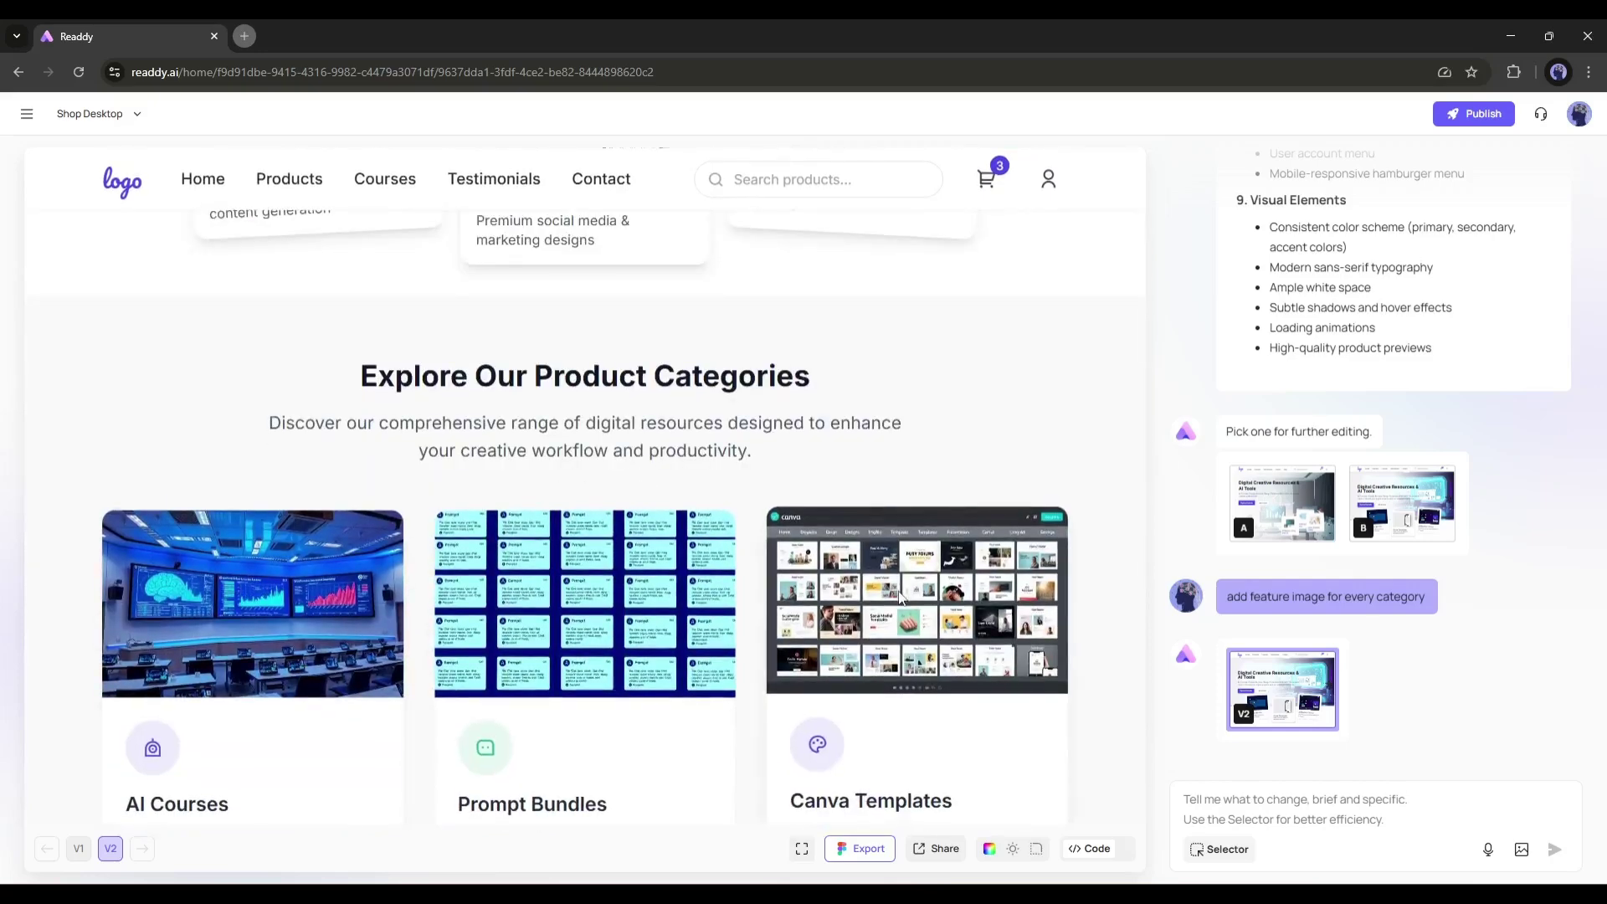
# Step: Examine the feature images generated for all six product category cards
pyautogui.scroll(-4, 894, 598)
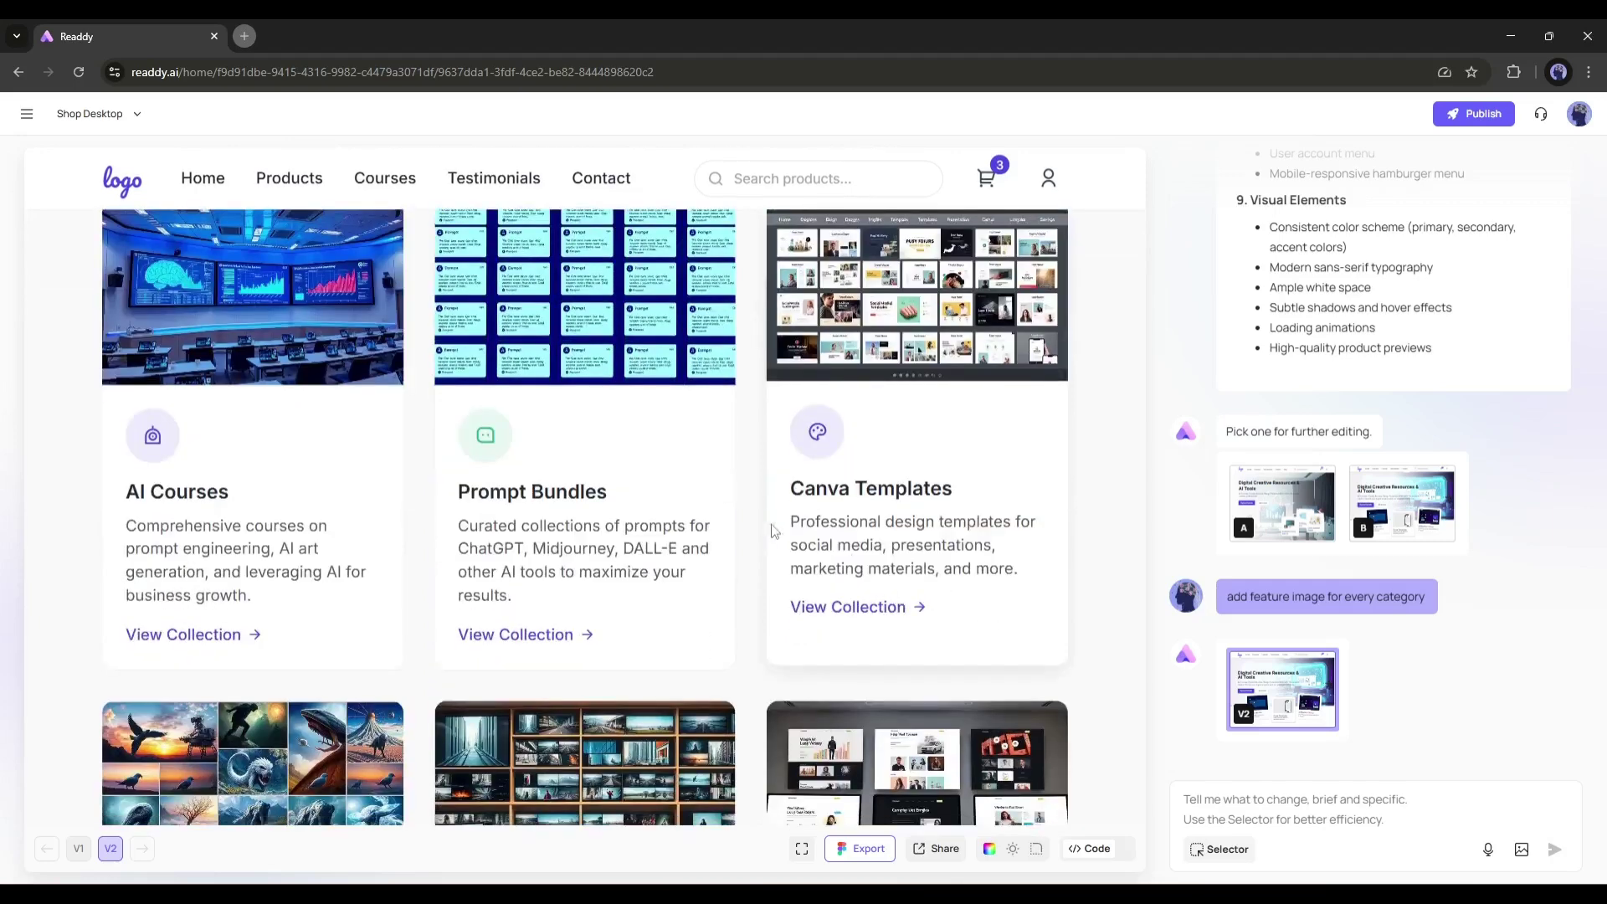
pyautogui.scroll(-3, 344, 584)
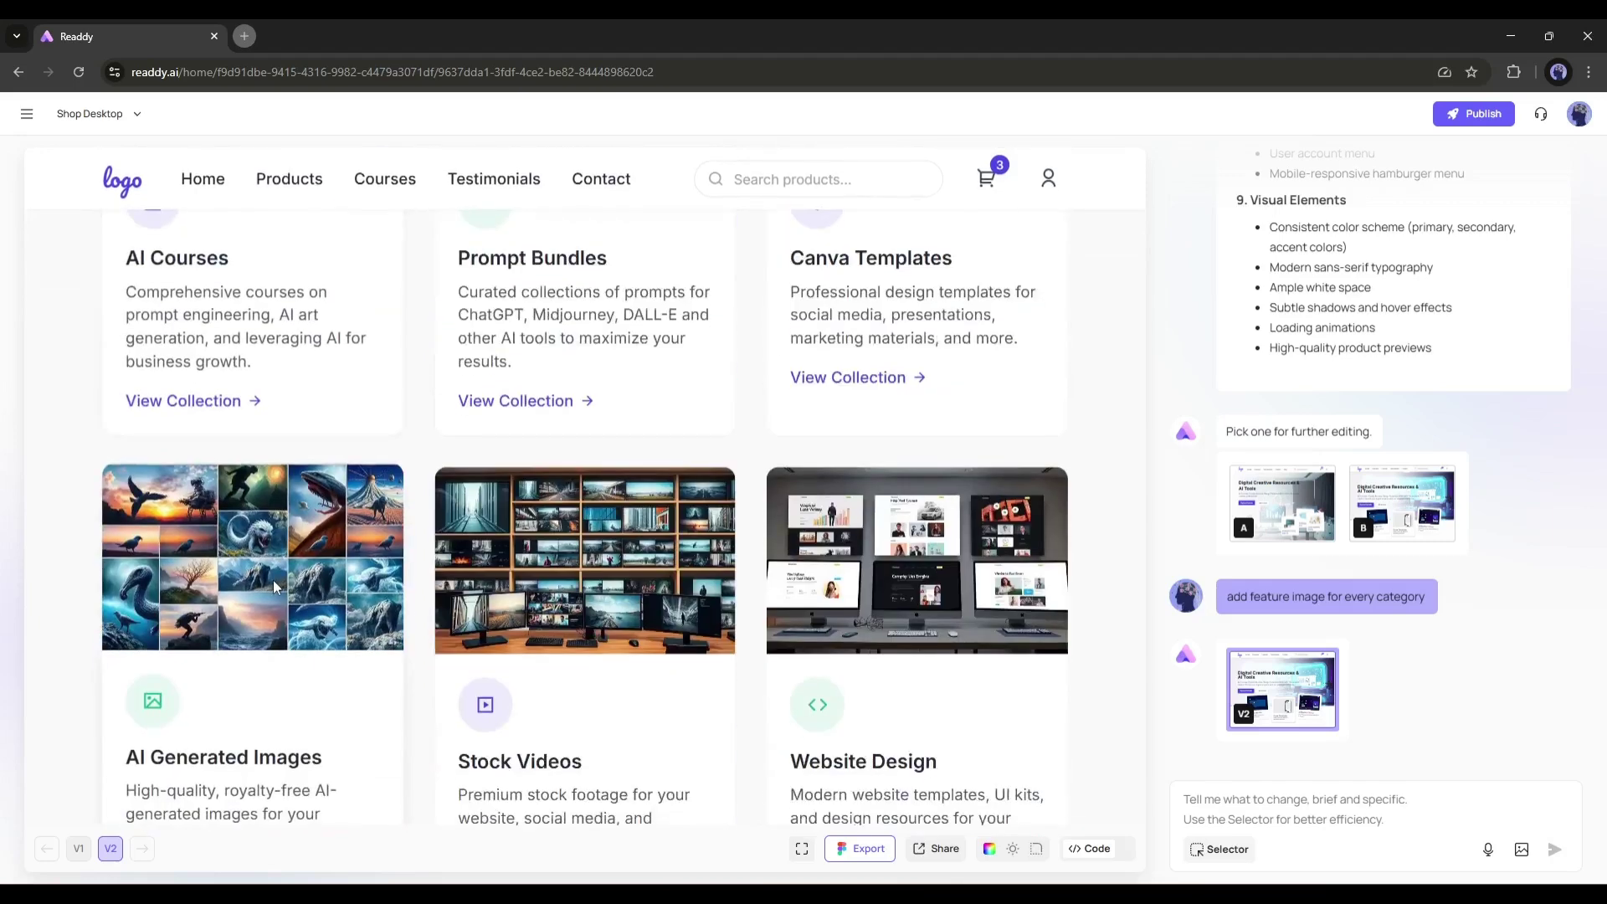
pyautogui.scroll(-1, 641, 561)
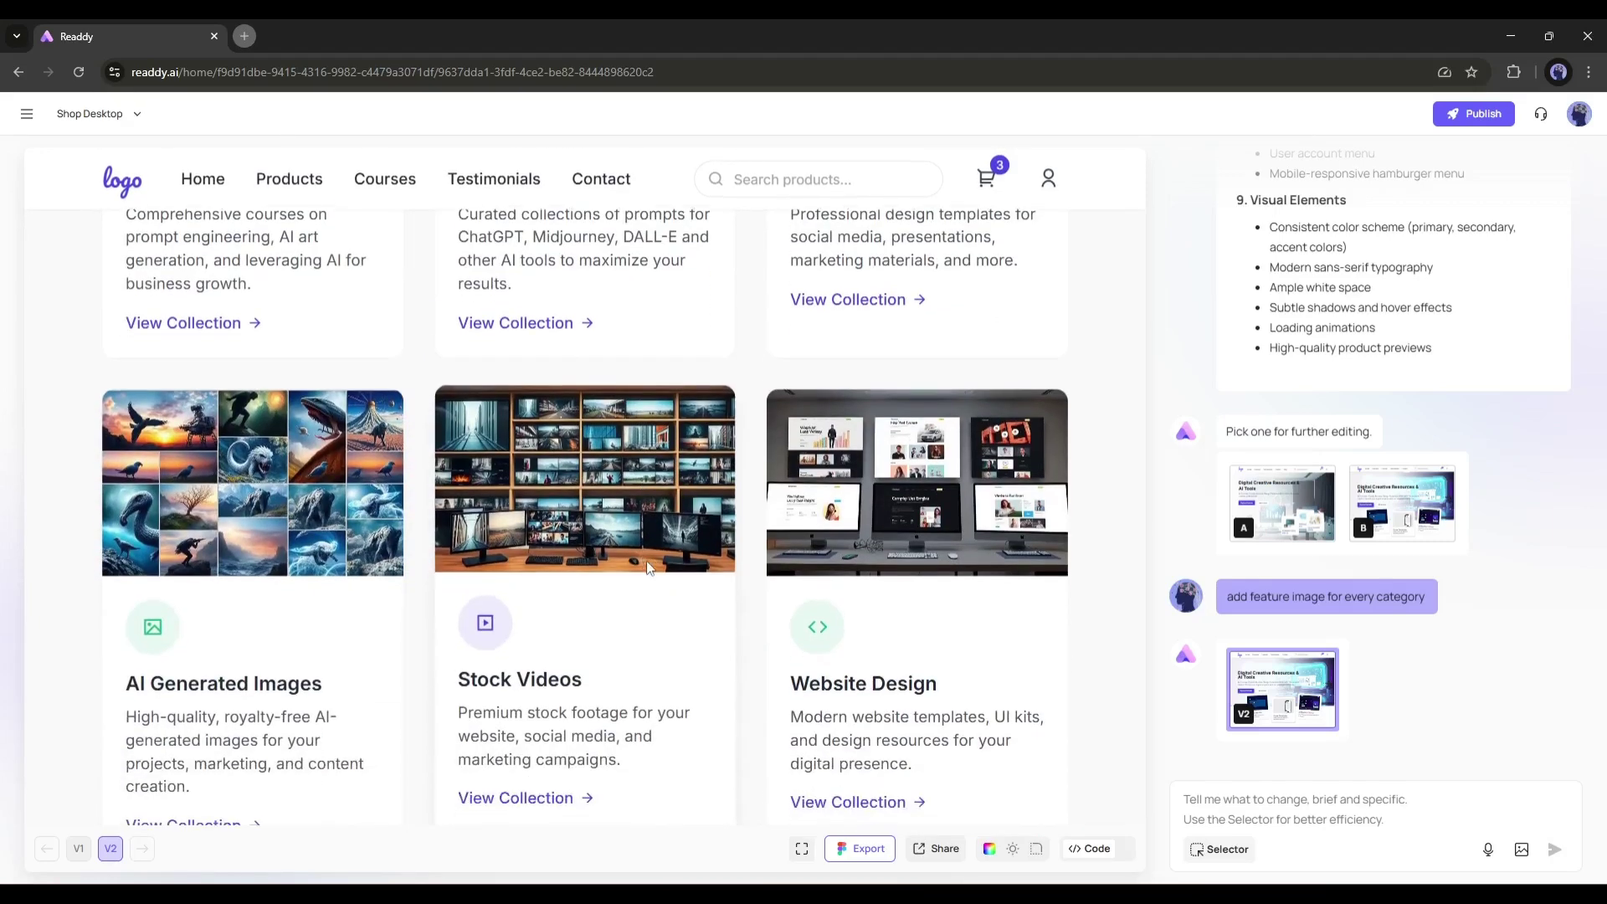
pyautogui.scroll(-2, 902, 550)
pyautogui.scroll(5, 585, 544)
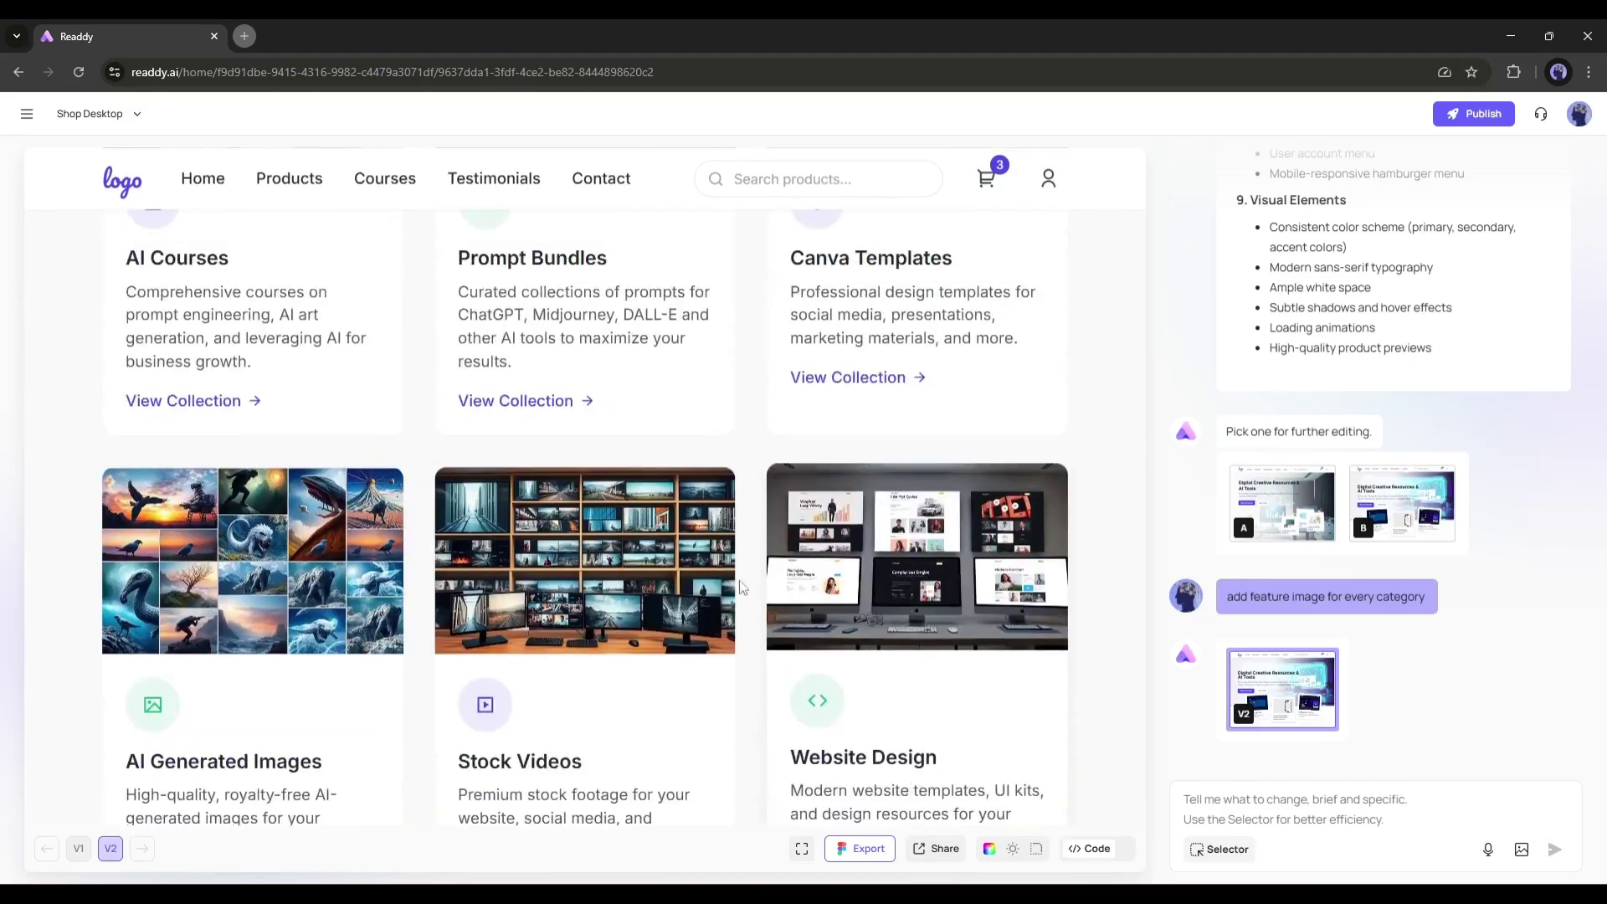
pyautogui.scroll(2, 205, 572)
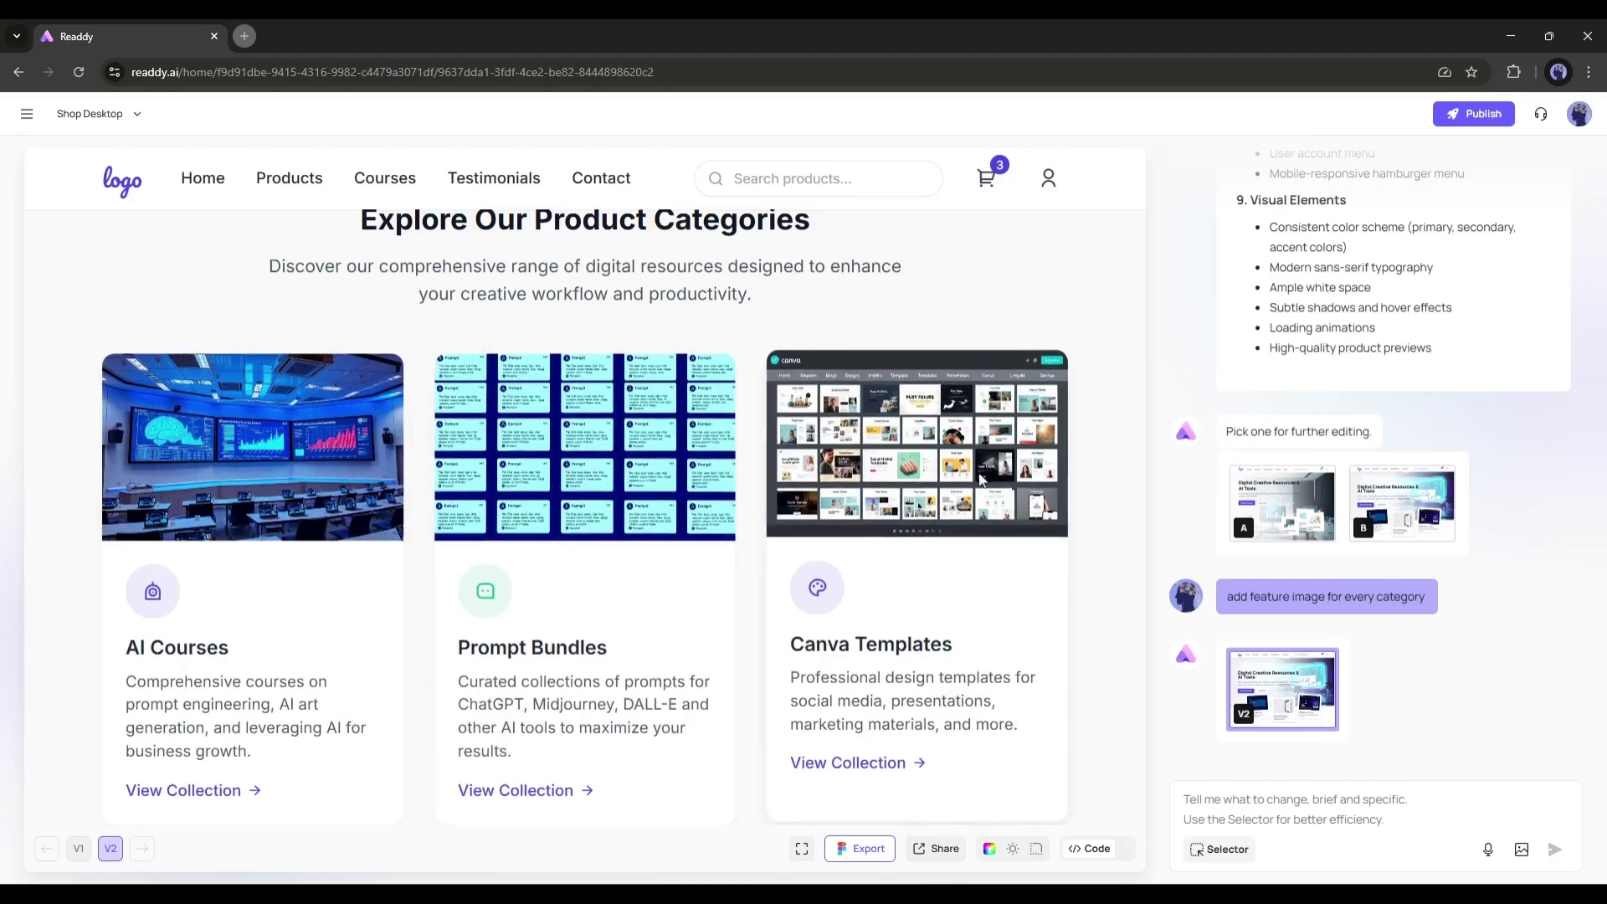
# Step: Replace the Prompt Bundles category image with the openart-image JPG uploaded from the Downloads folder
pyautogui.scroll(-1, 984, 471)
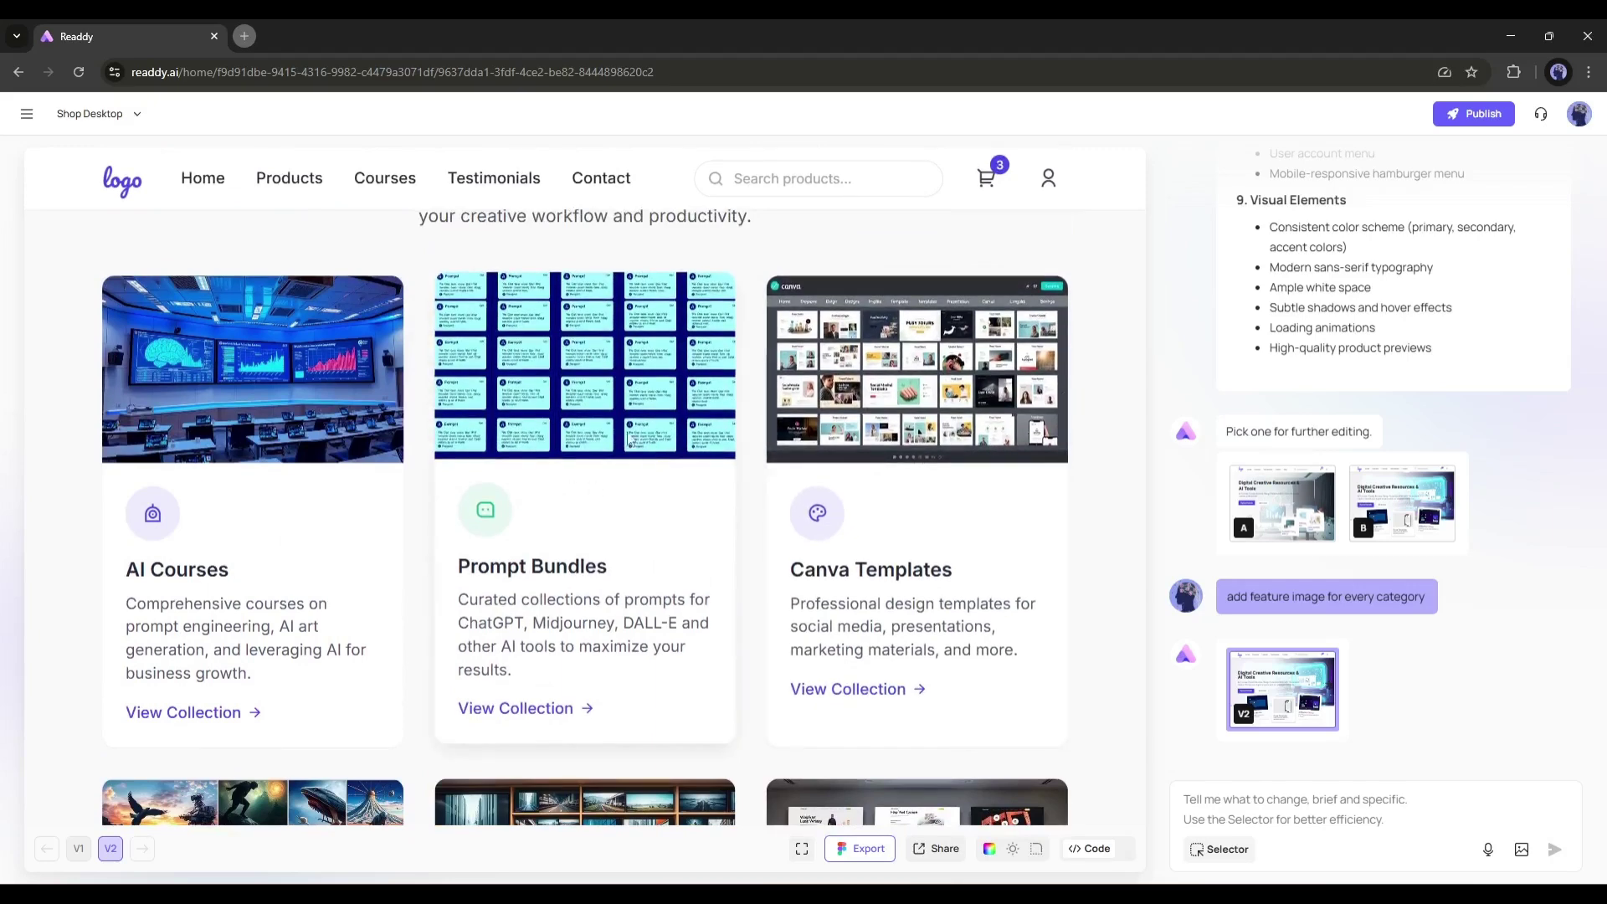
pyautogui.click(1222, 854)
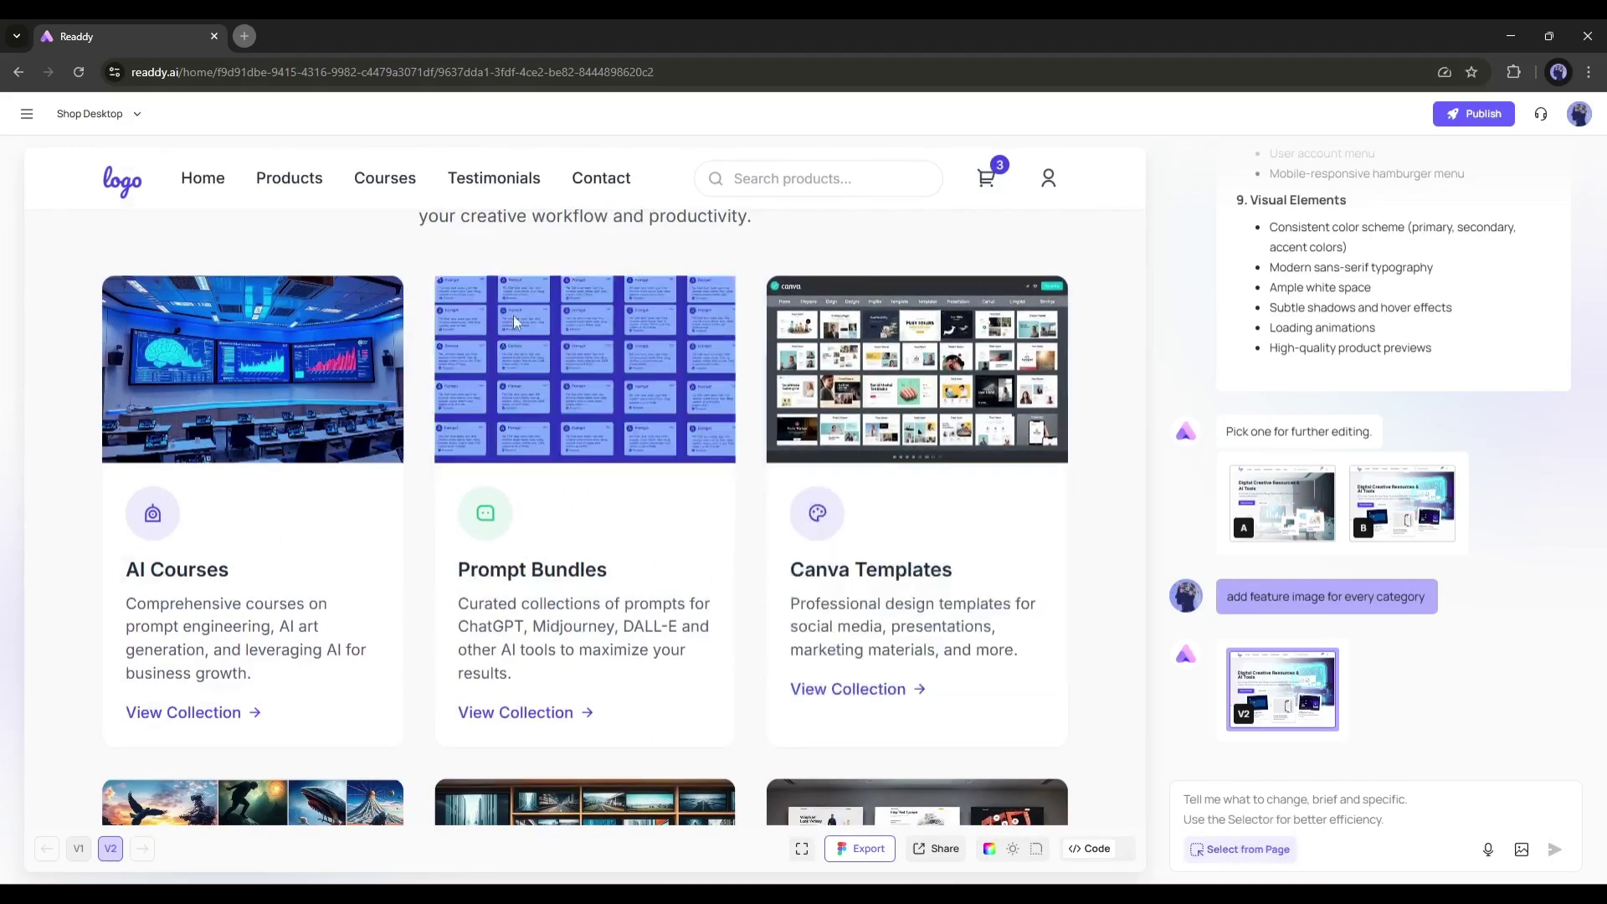
pyautogui.click(483, 314)
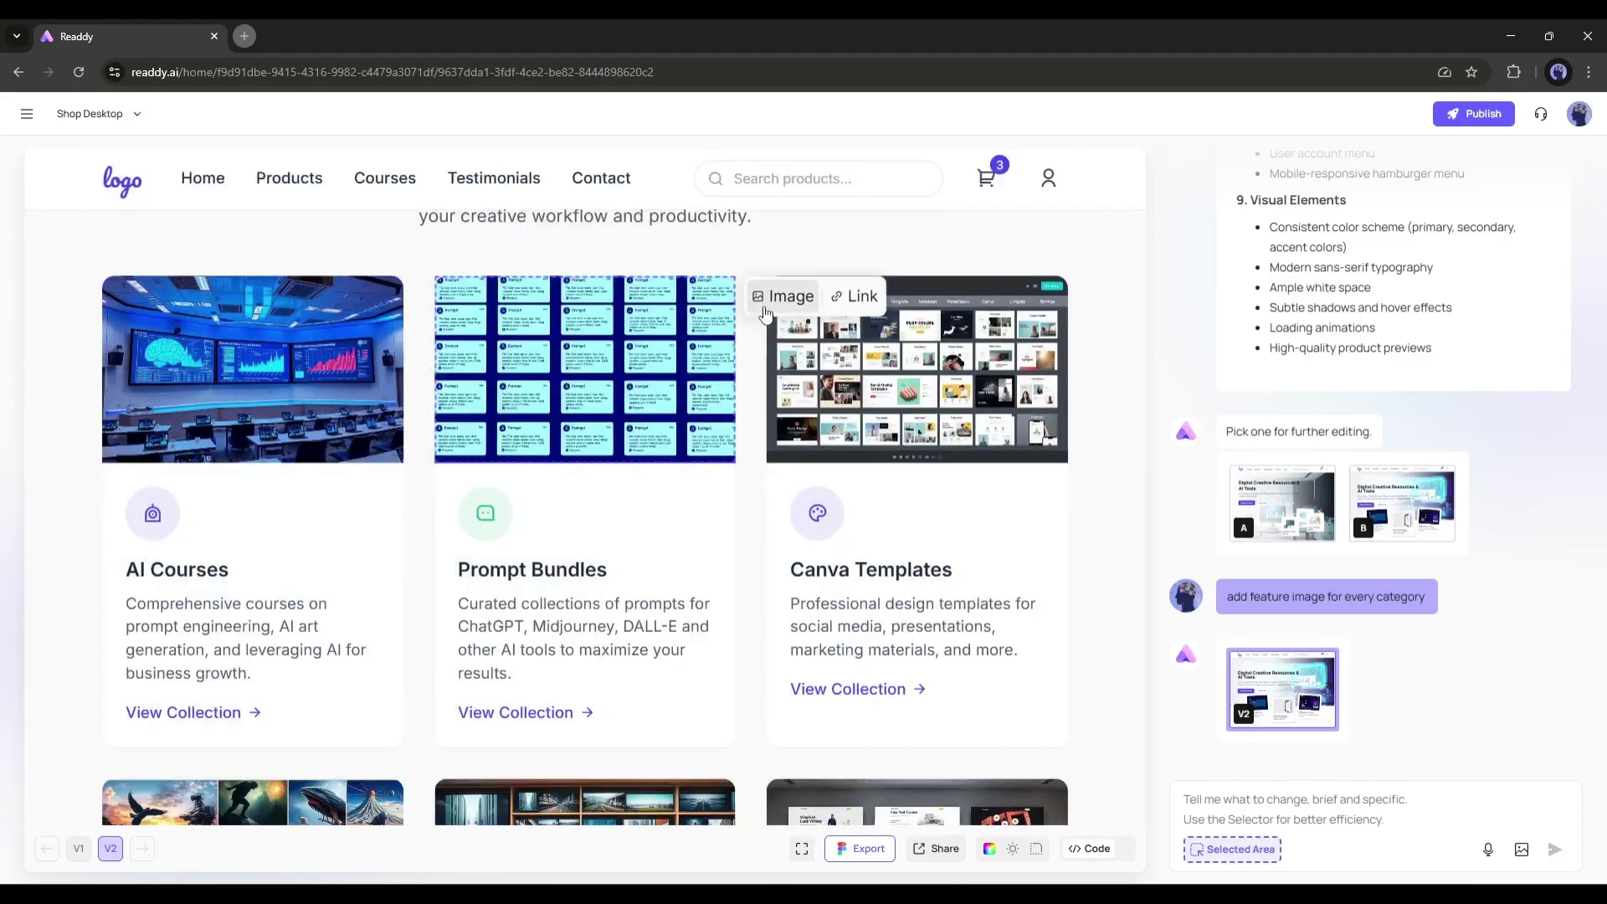
pyautogui.click(765, 312)
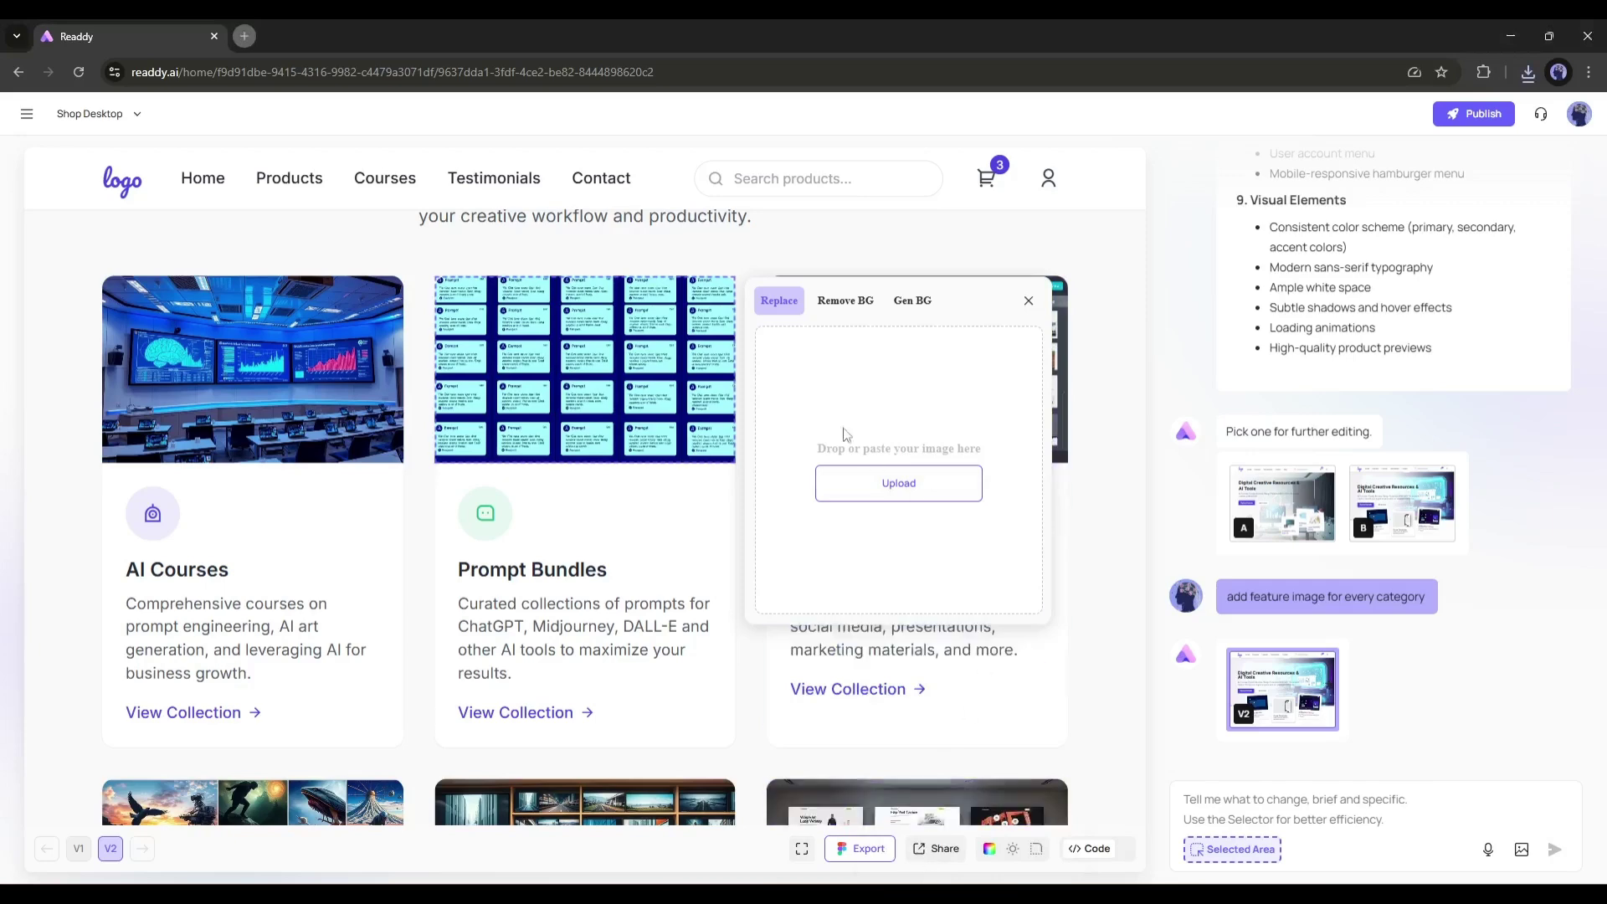
pyautogui.click(878, 500)
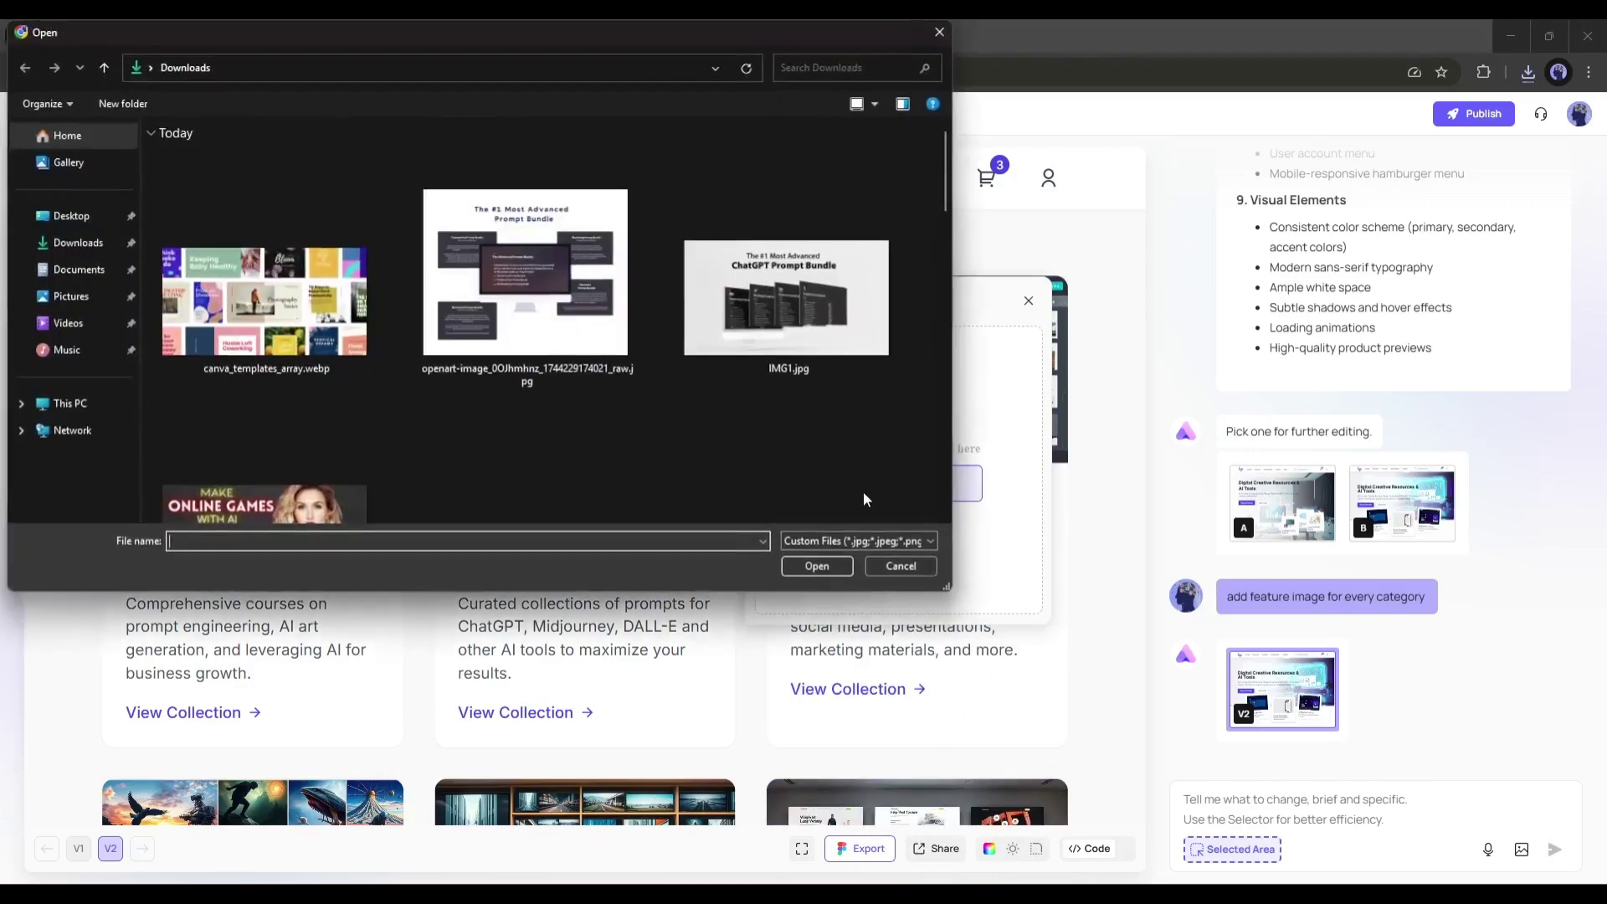
pyautogui.doubleClick(645, 332)
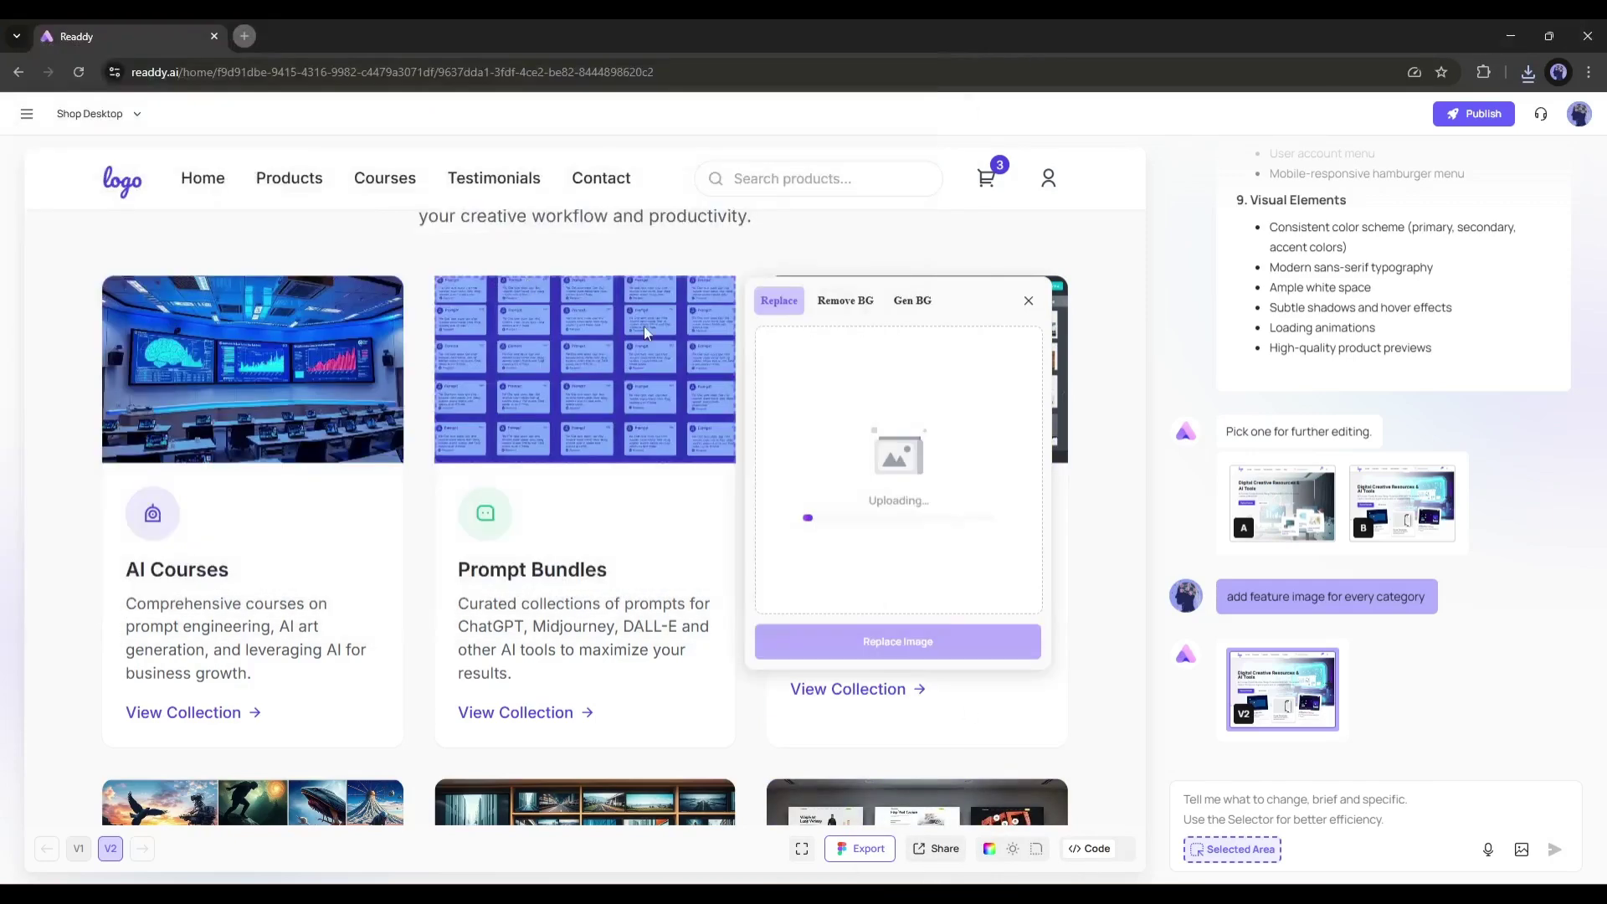
pyautogui.click(928, 639)
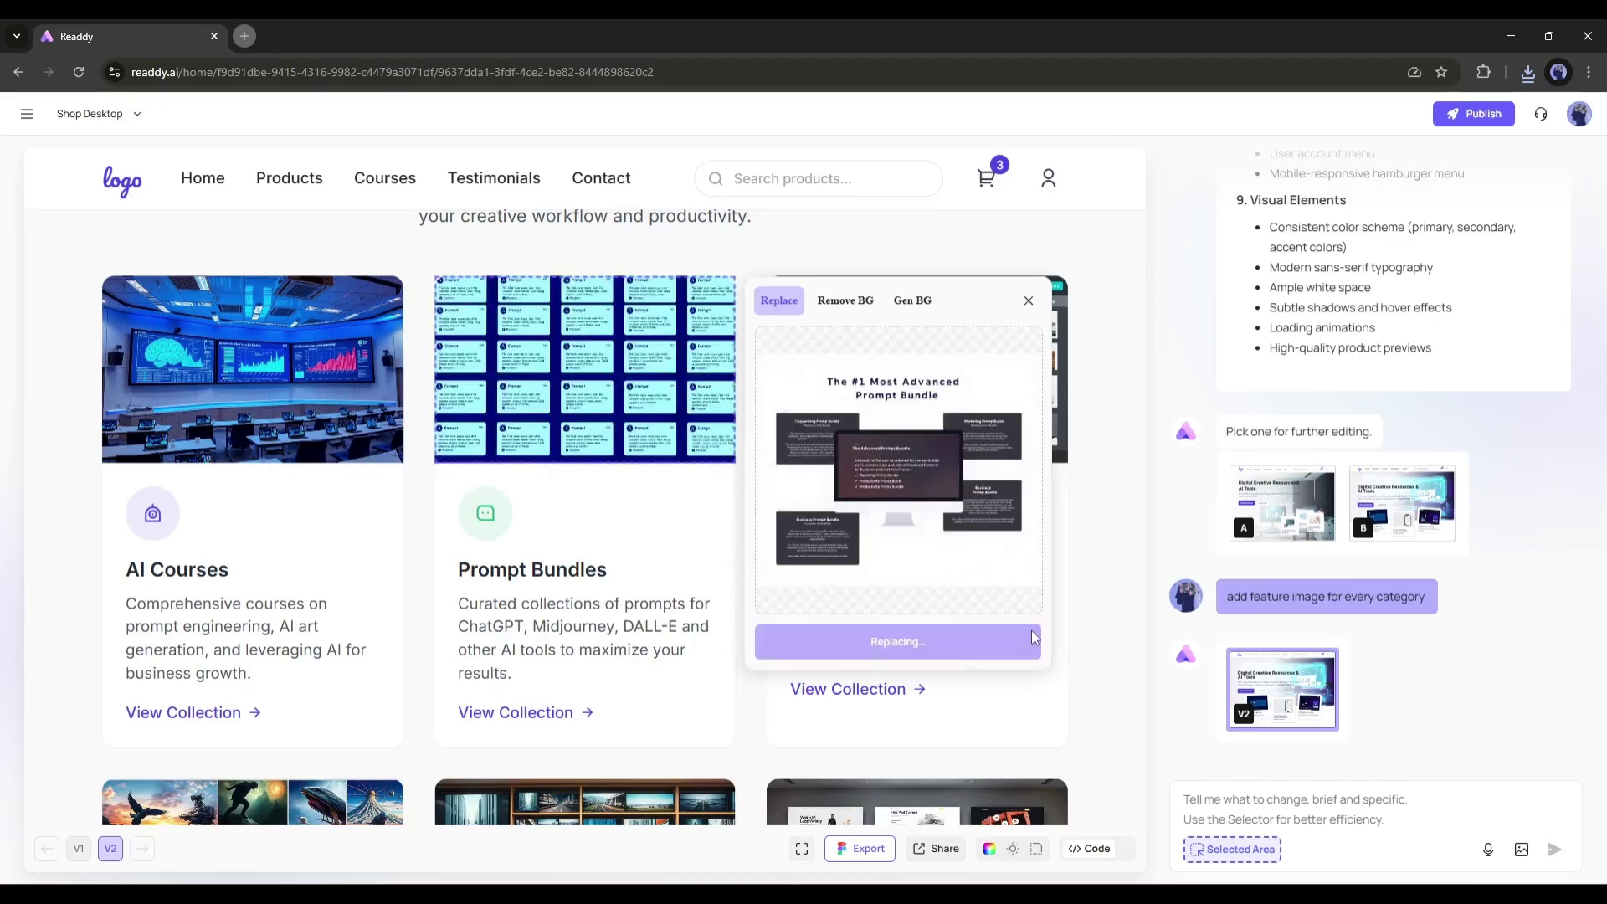
# Step: Replace the Canva Templates category image with an uploaded picture
pyautogui.scroll(-10, 1031, 630)
pyautogui.scroll(2, 661, 515)
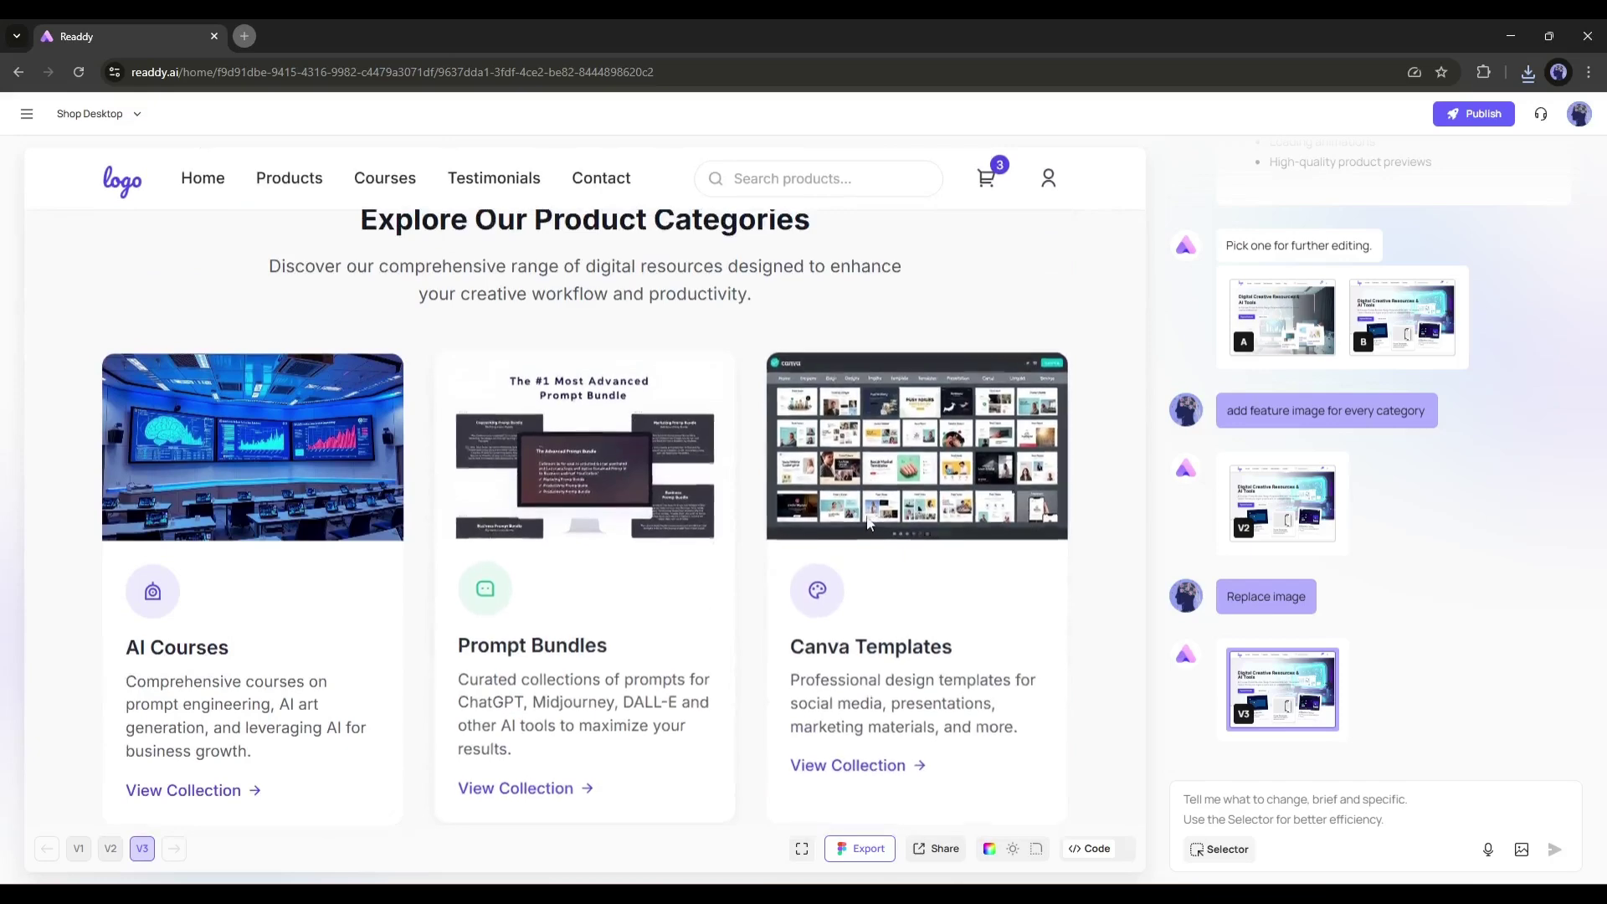
pyautogui.click(961, 493)
pyautogui.click(1074, 552)
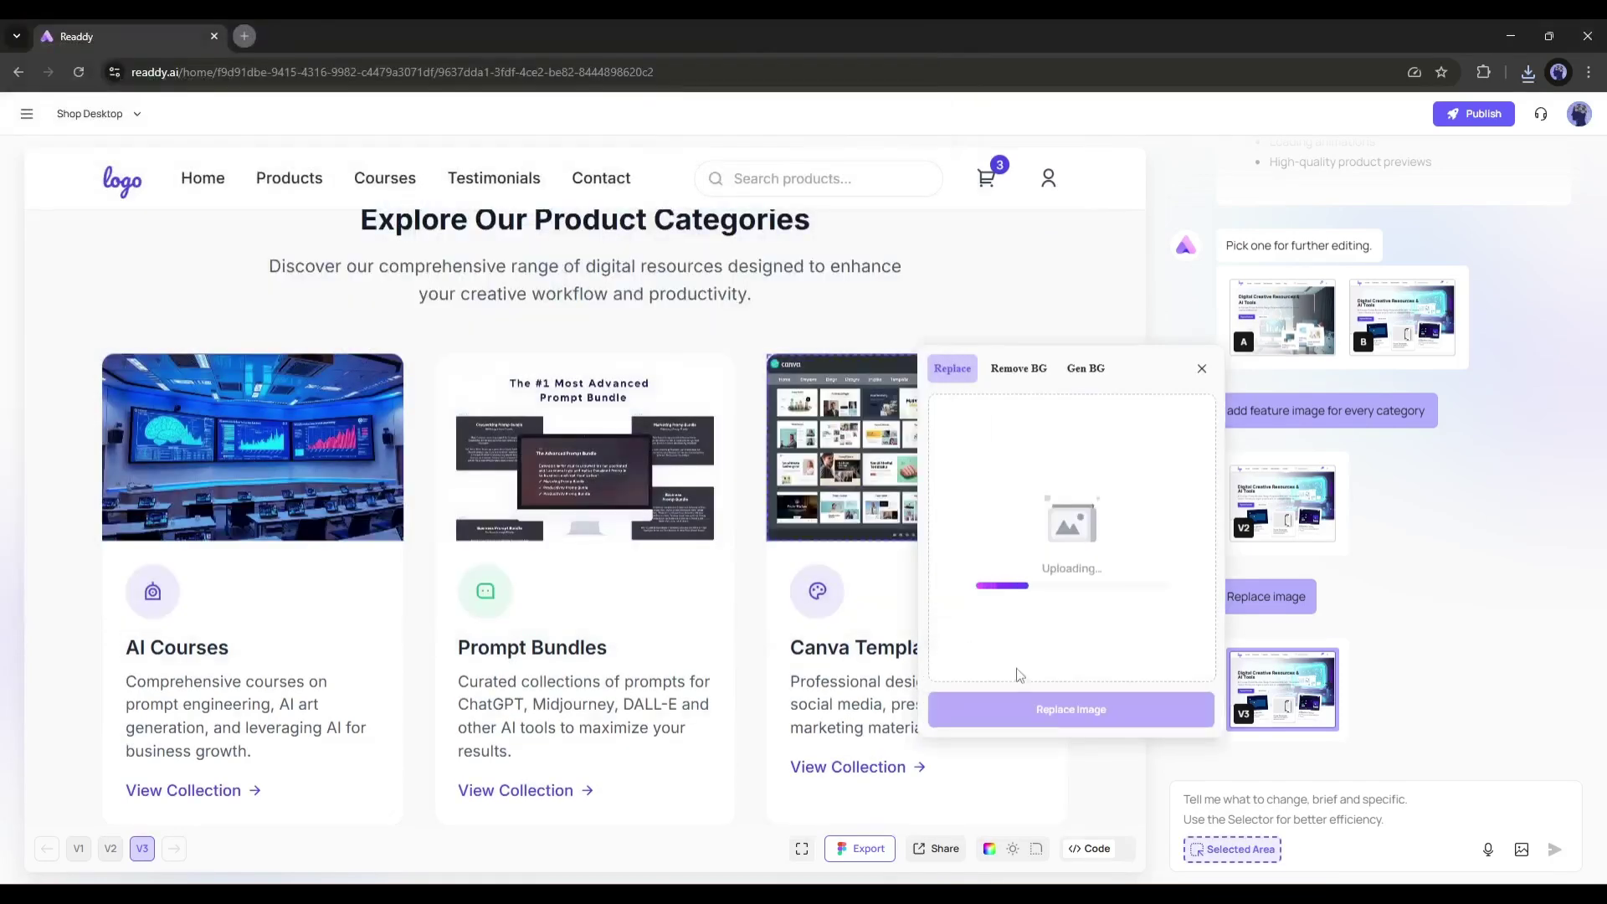
pyautogui.click(1101, 708)
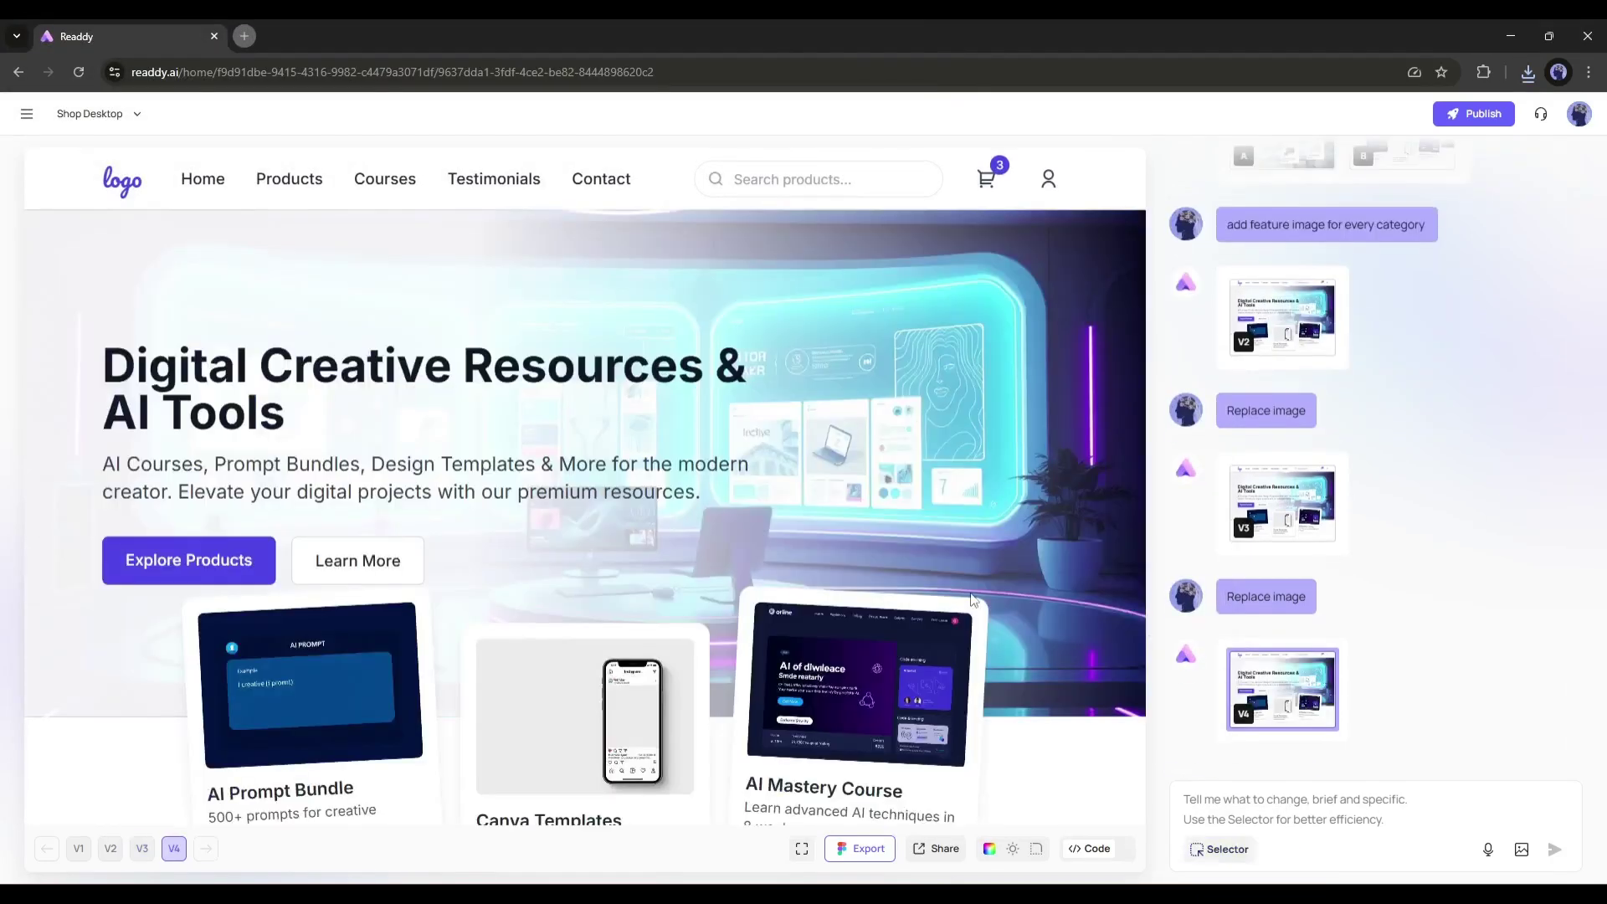
# Step: Have the AI Courses filter in the Featured Products section built as a working filter
pyautogui.scroll(-15, 775, 556)
pyautogui.scroll(-3, 500, 566)
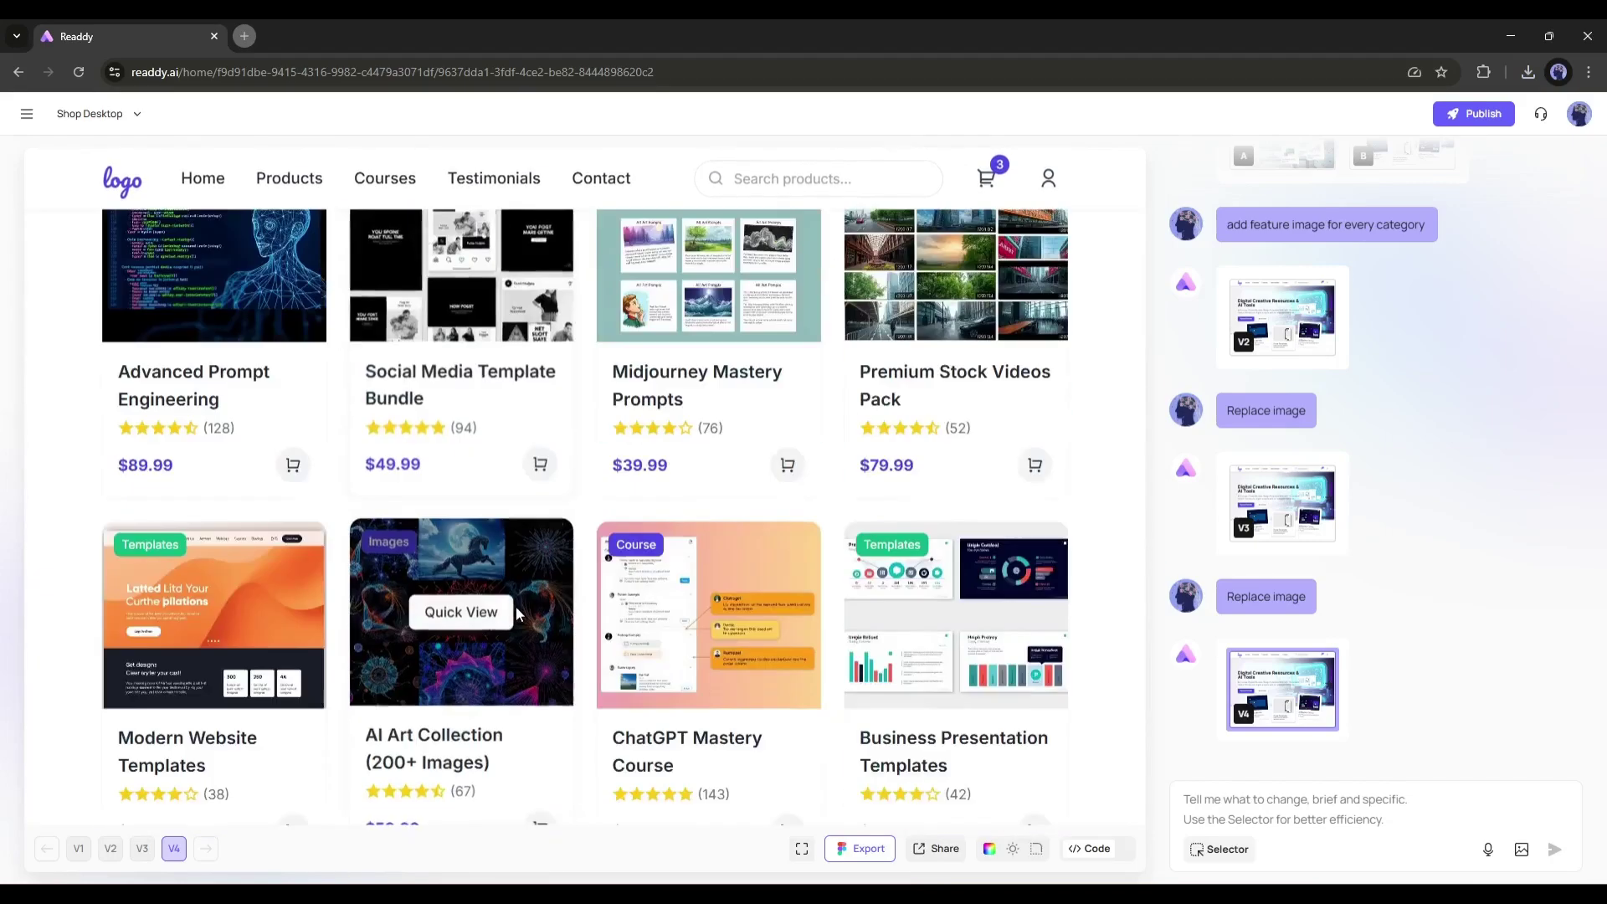
pyautogui.scroll(6, 548, 623)
pyautogui.scroll(1, 546, 626)
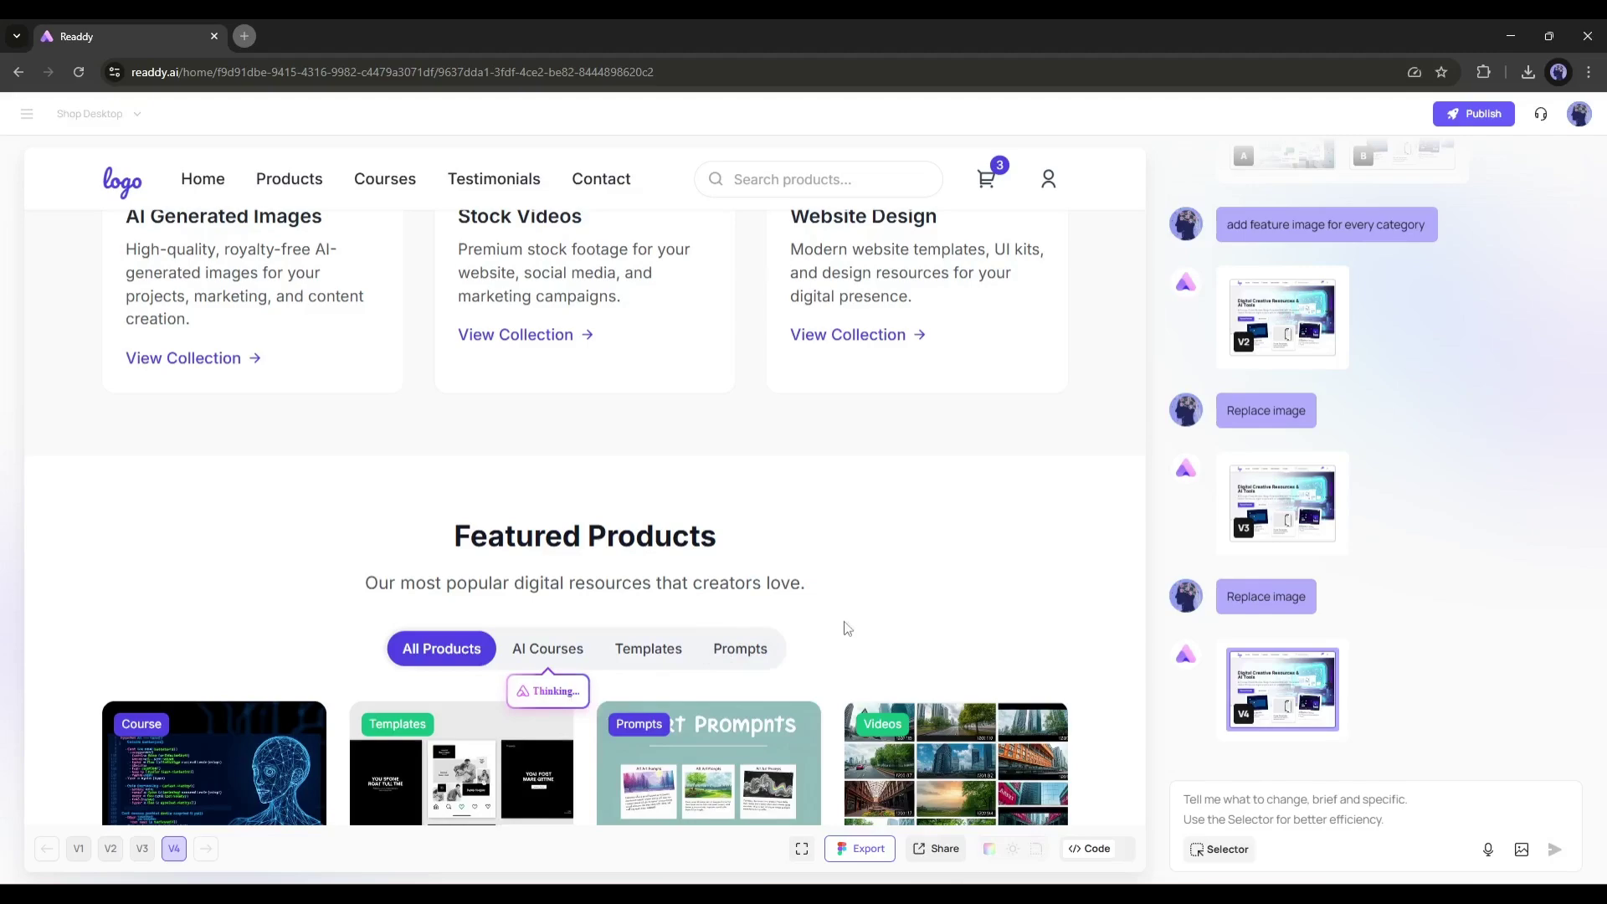
pyautogui.scroll(-5, 841, 626)
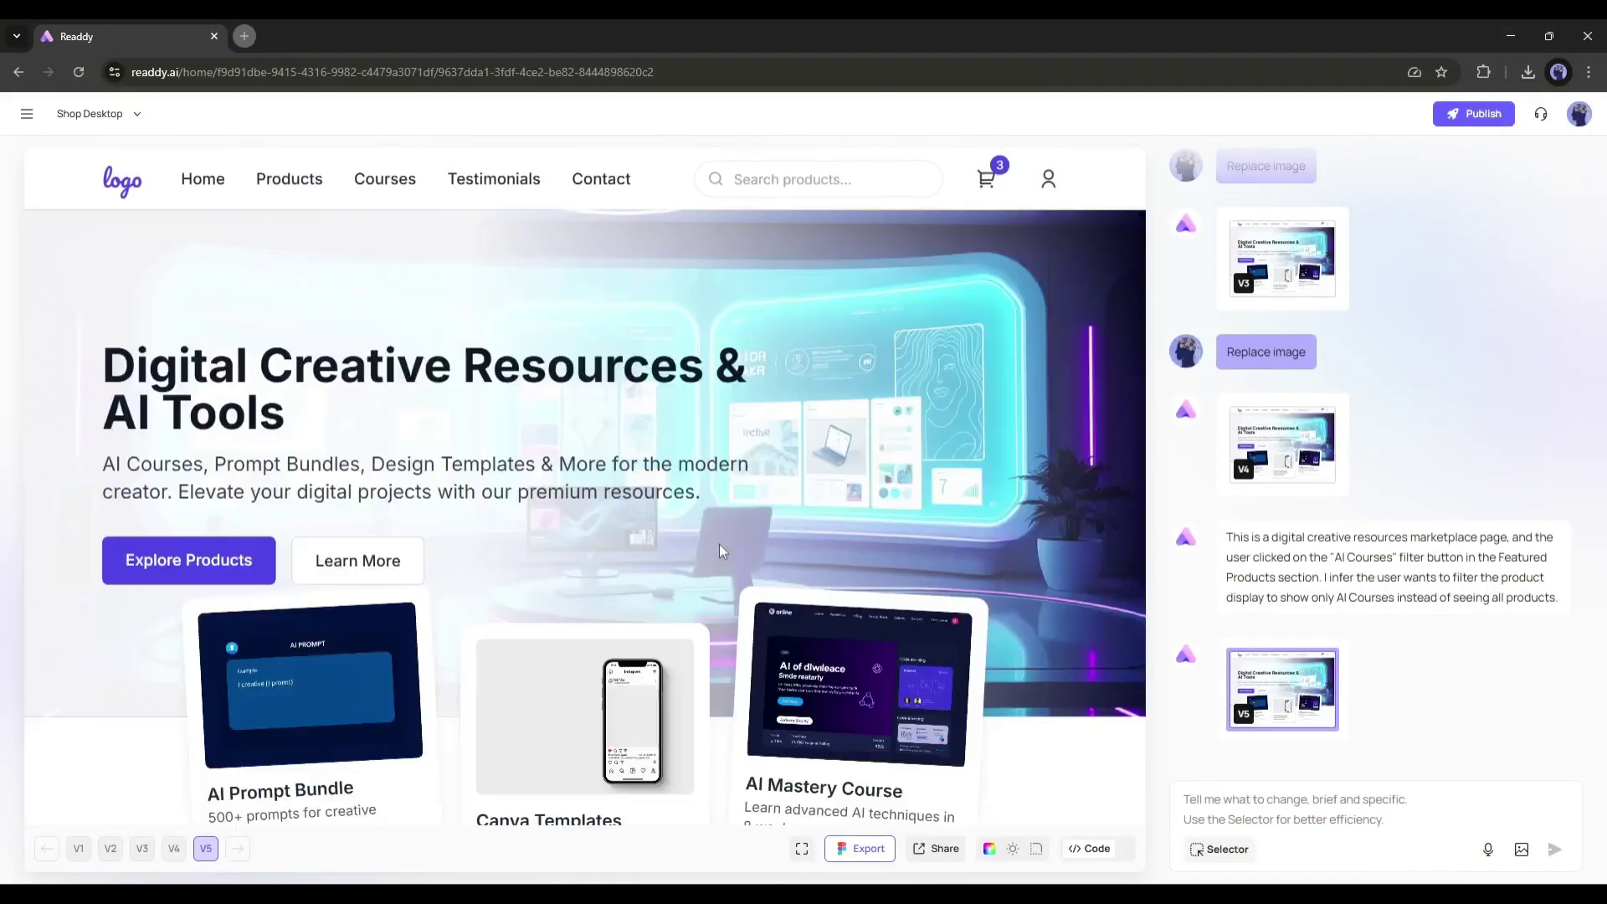
# Step: Test the Featured Products filters by switching between AI Courses, Templates and Prompts
pyautogui.scroll(-10, 719, 544)
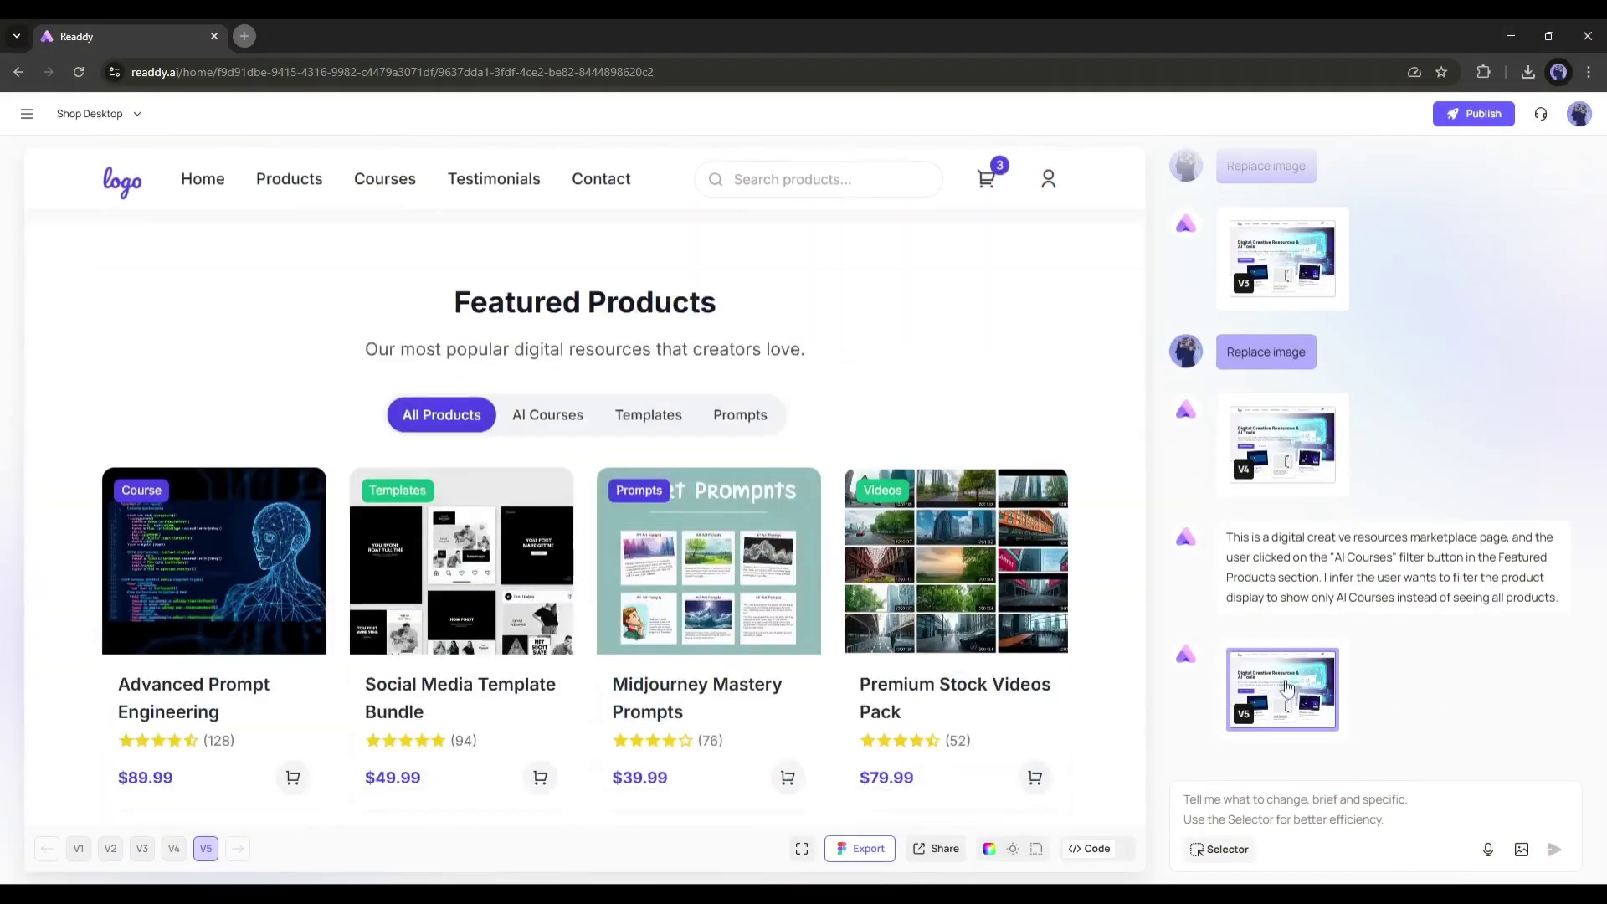
pyautogui.click(504, 416)
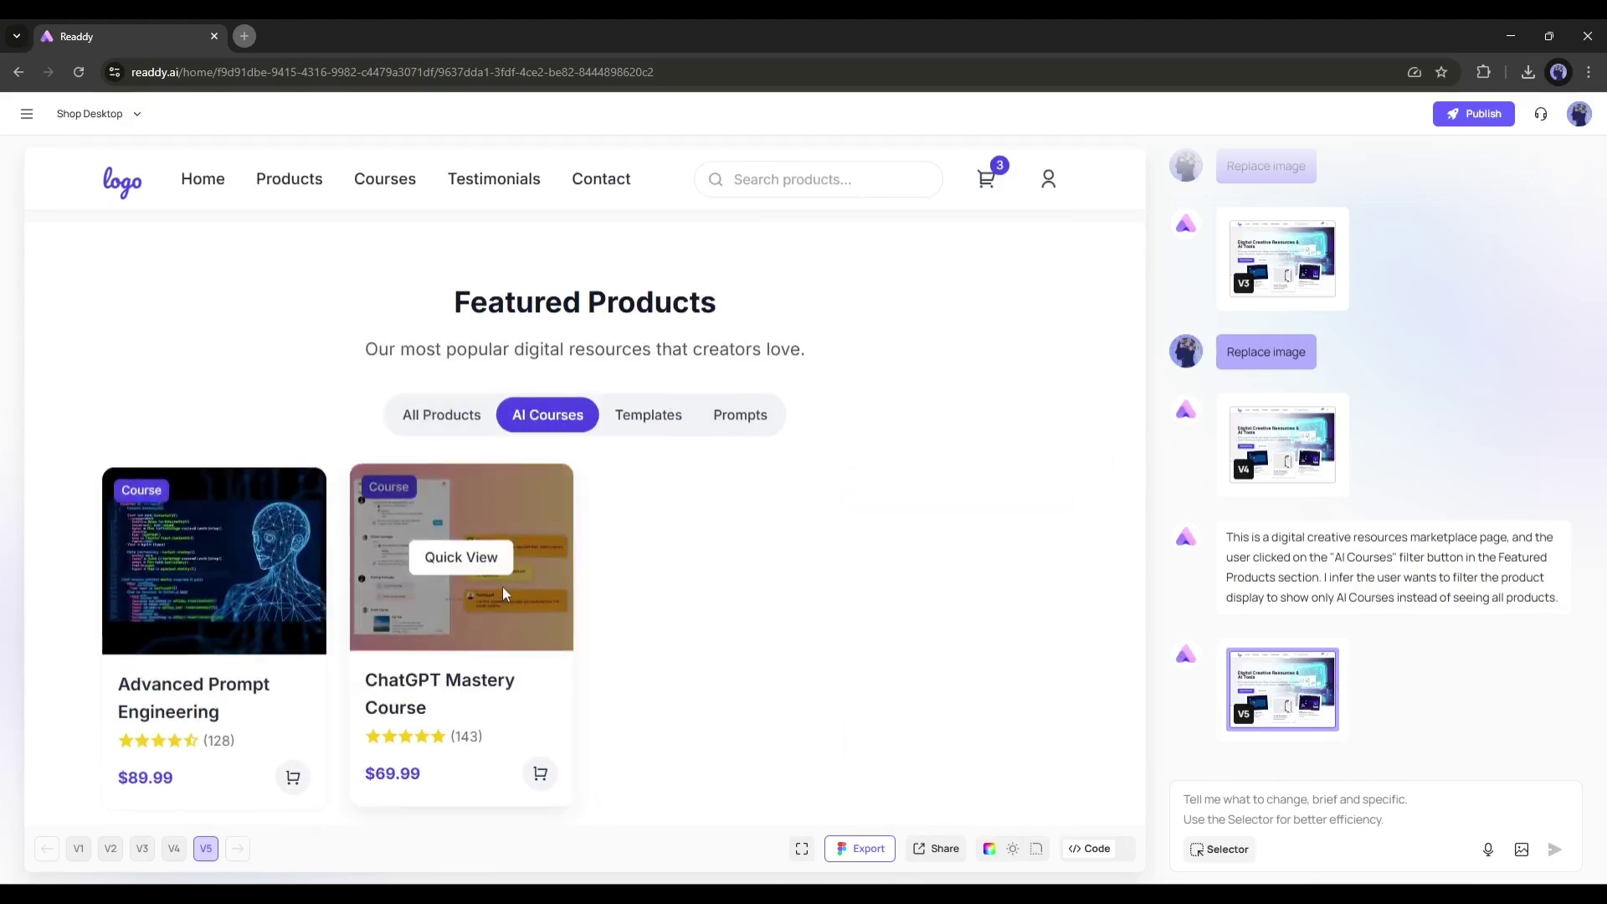
pyautogui.click(654, 416)
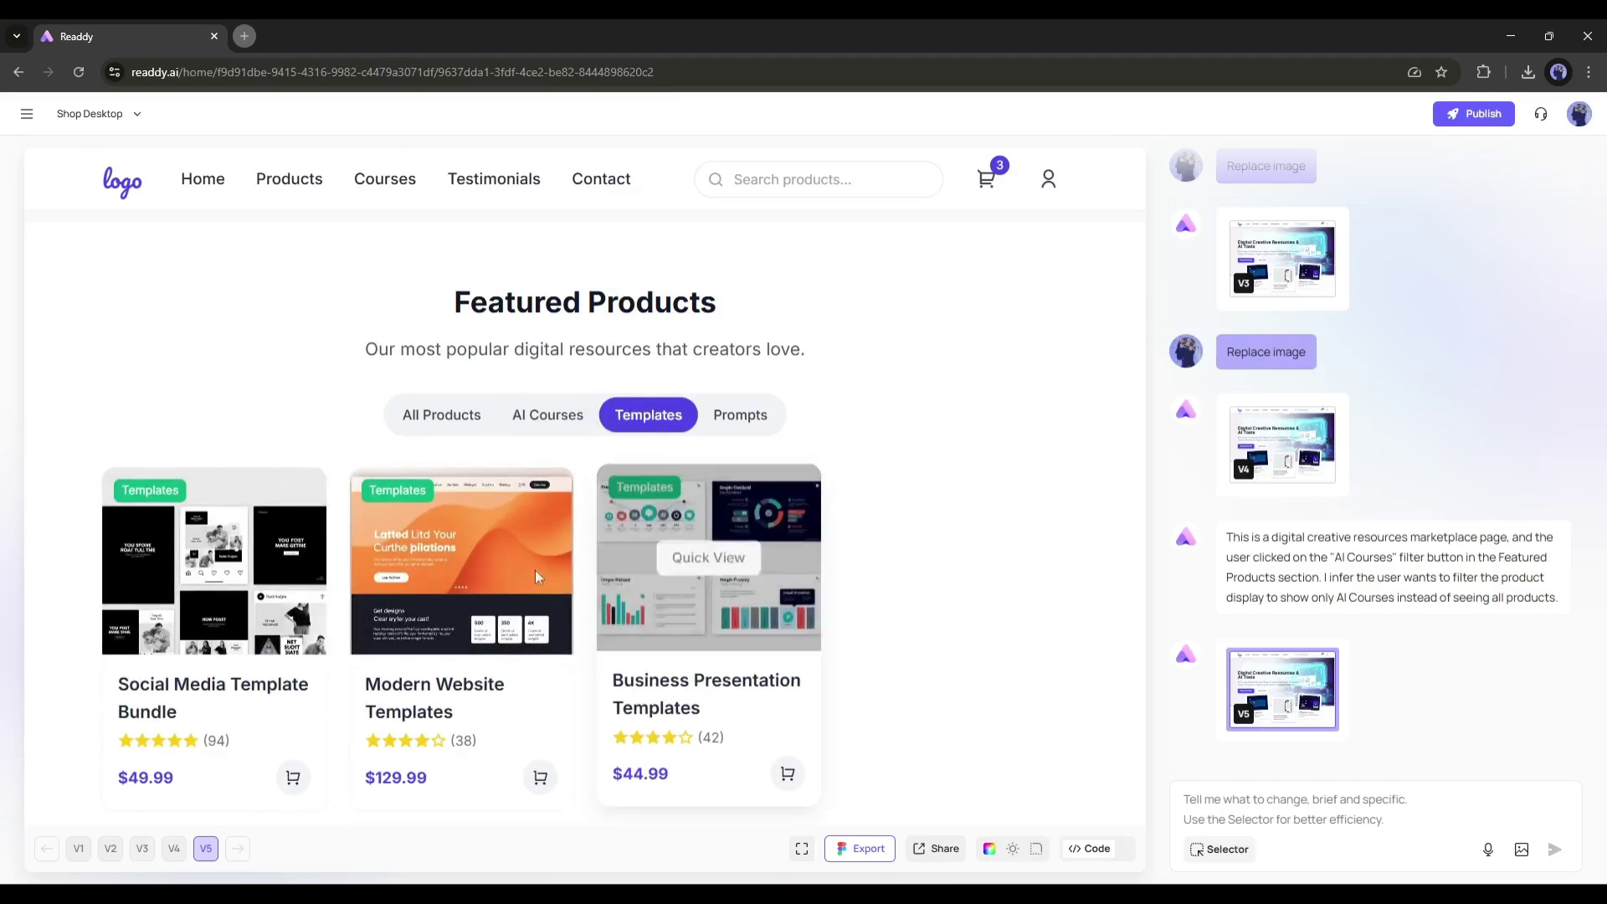
pyautogui.click(753, 417)
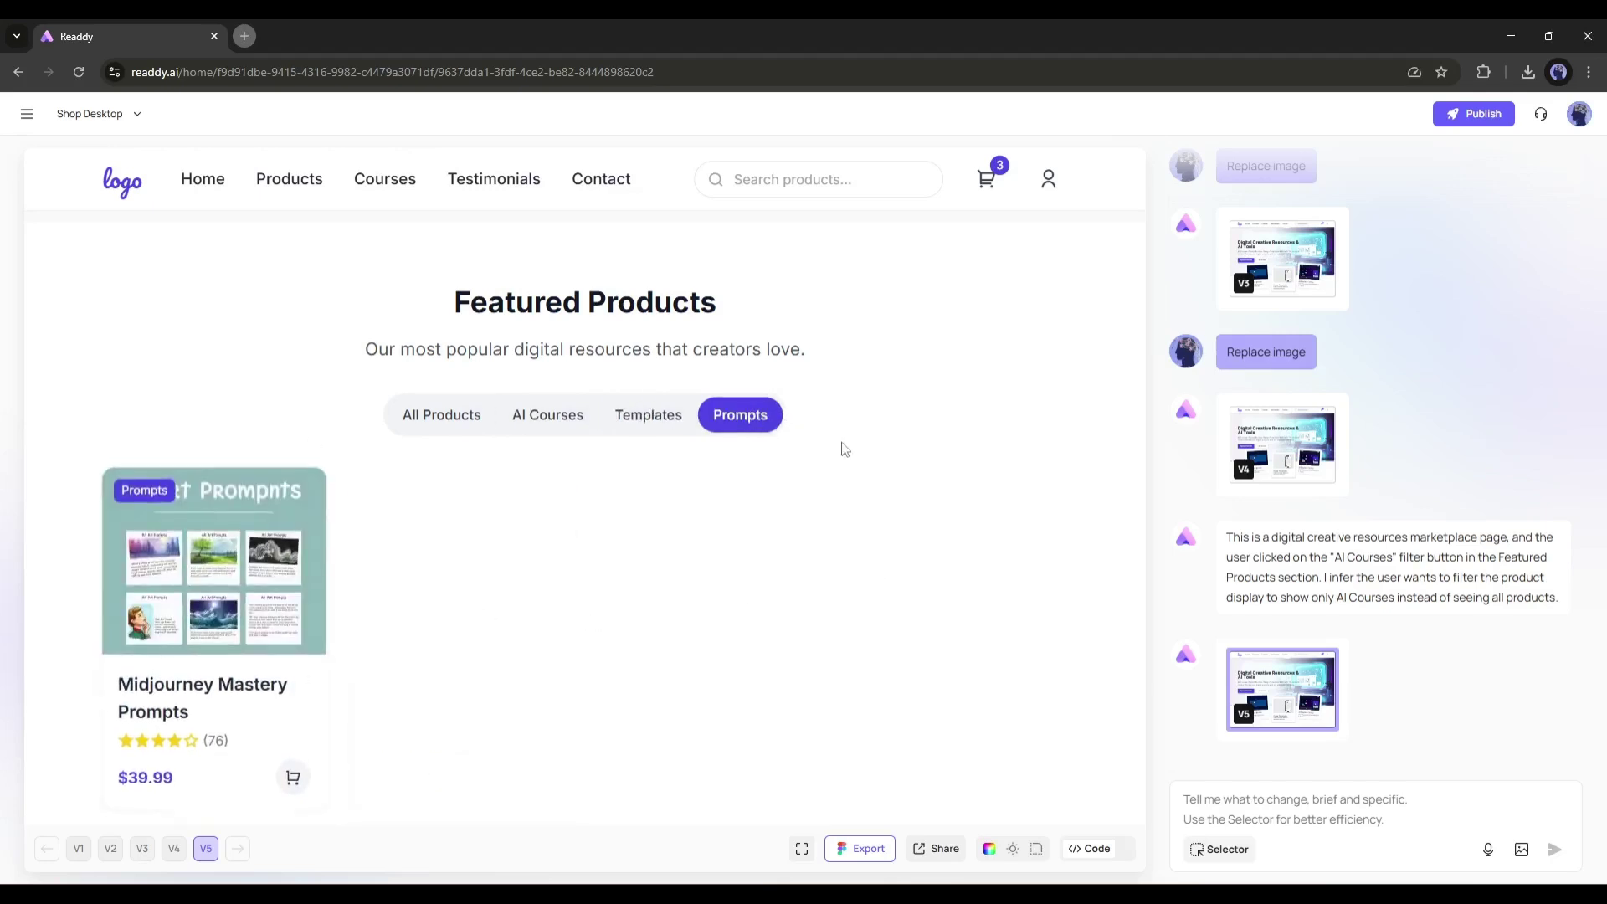
pyautogui.click(492, 412)
pyautogui.scroll(6, 531, 466)
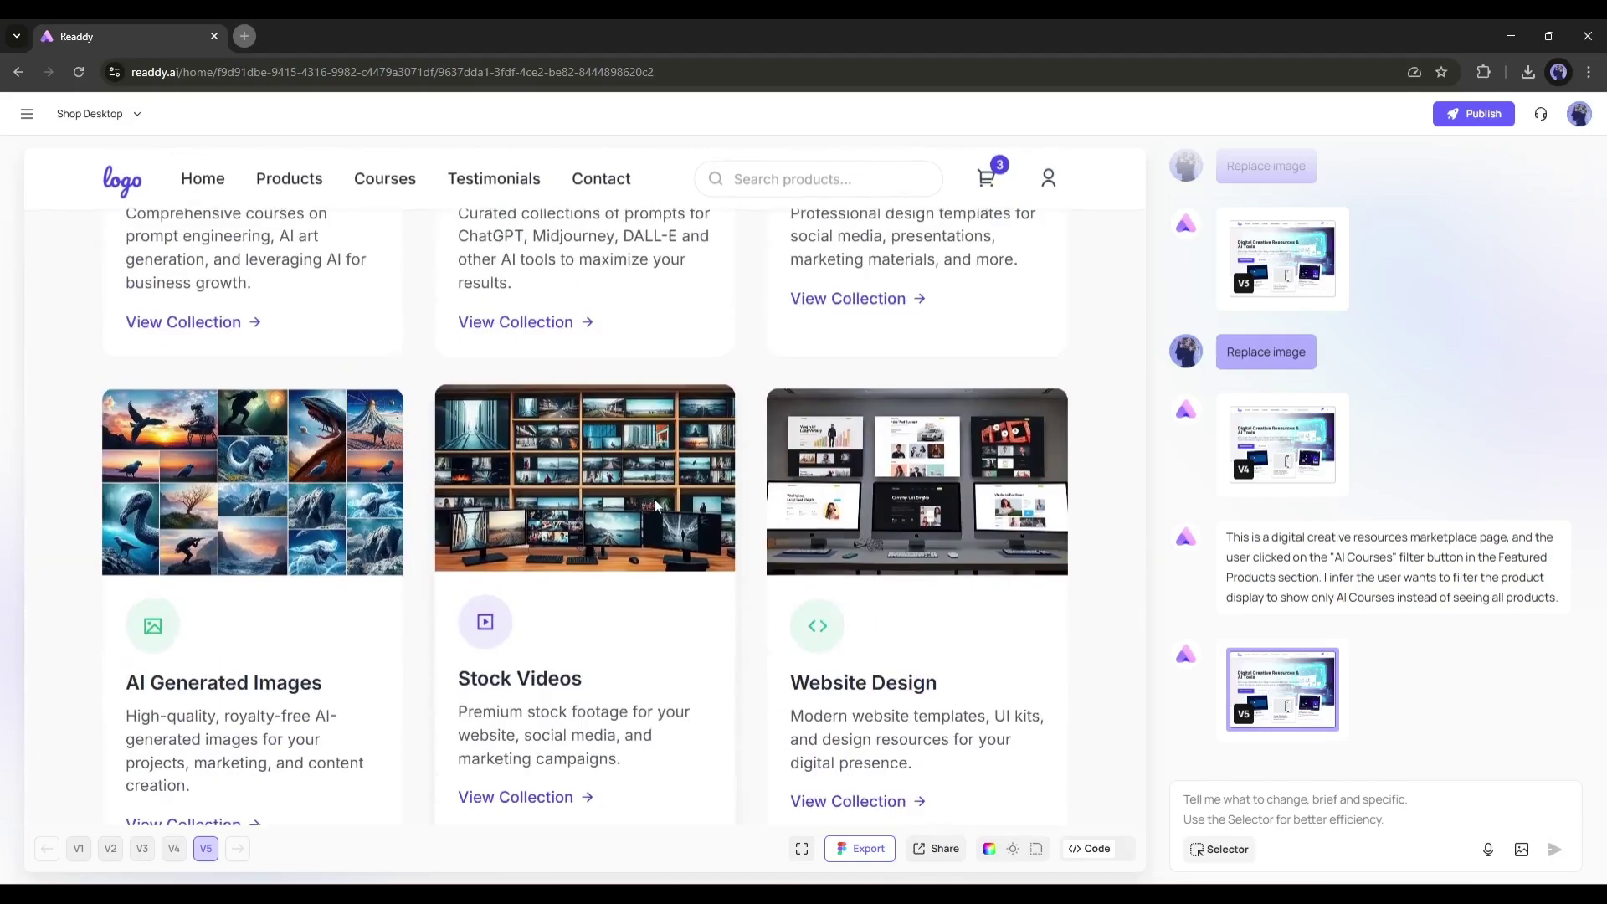
pyautogui.scroll(-1, 629, 576)
pyautogui.scroll(-5, 629, 576)
pyautogui.click(648, 414)
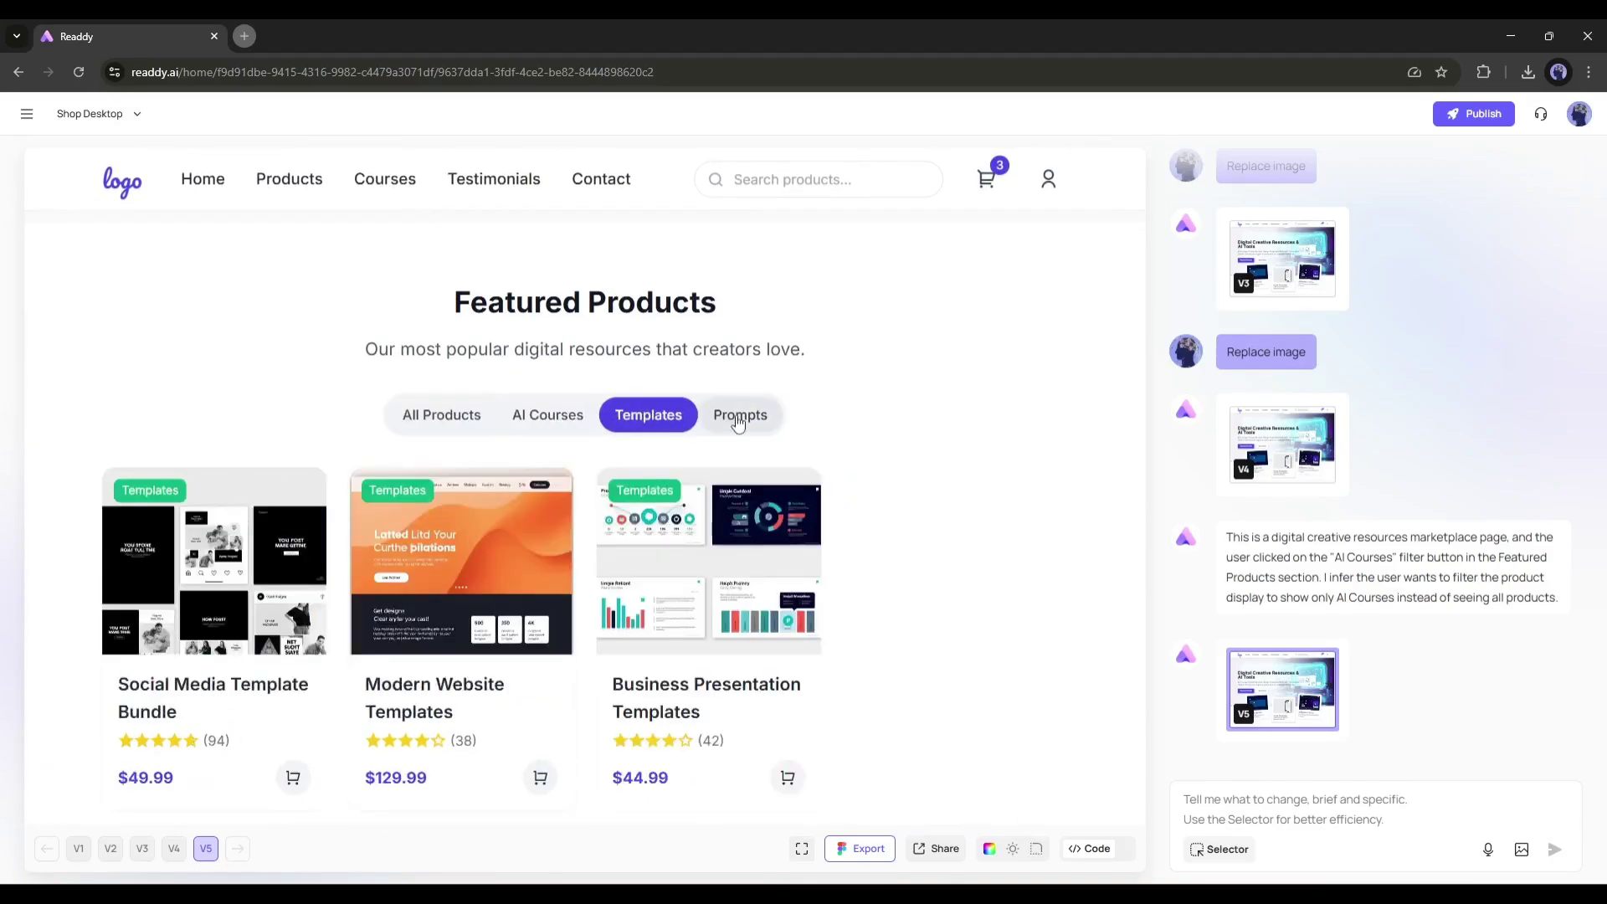
pyautogui.click(540, 418)
# Step: Review the proposed plan for the All-Products-Catalog page and generate the page from it
pyautogui.scroll(-10, 599, 492)
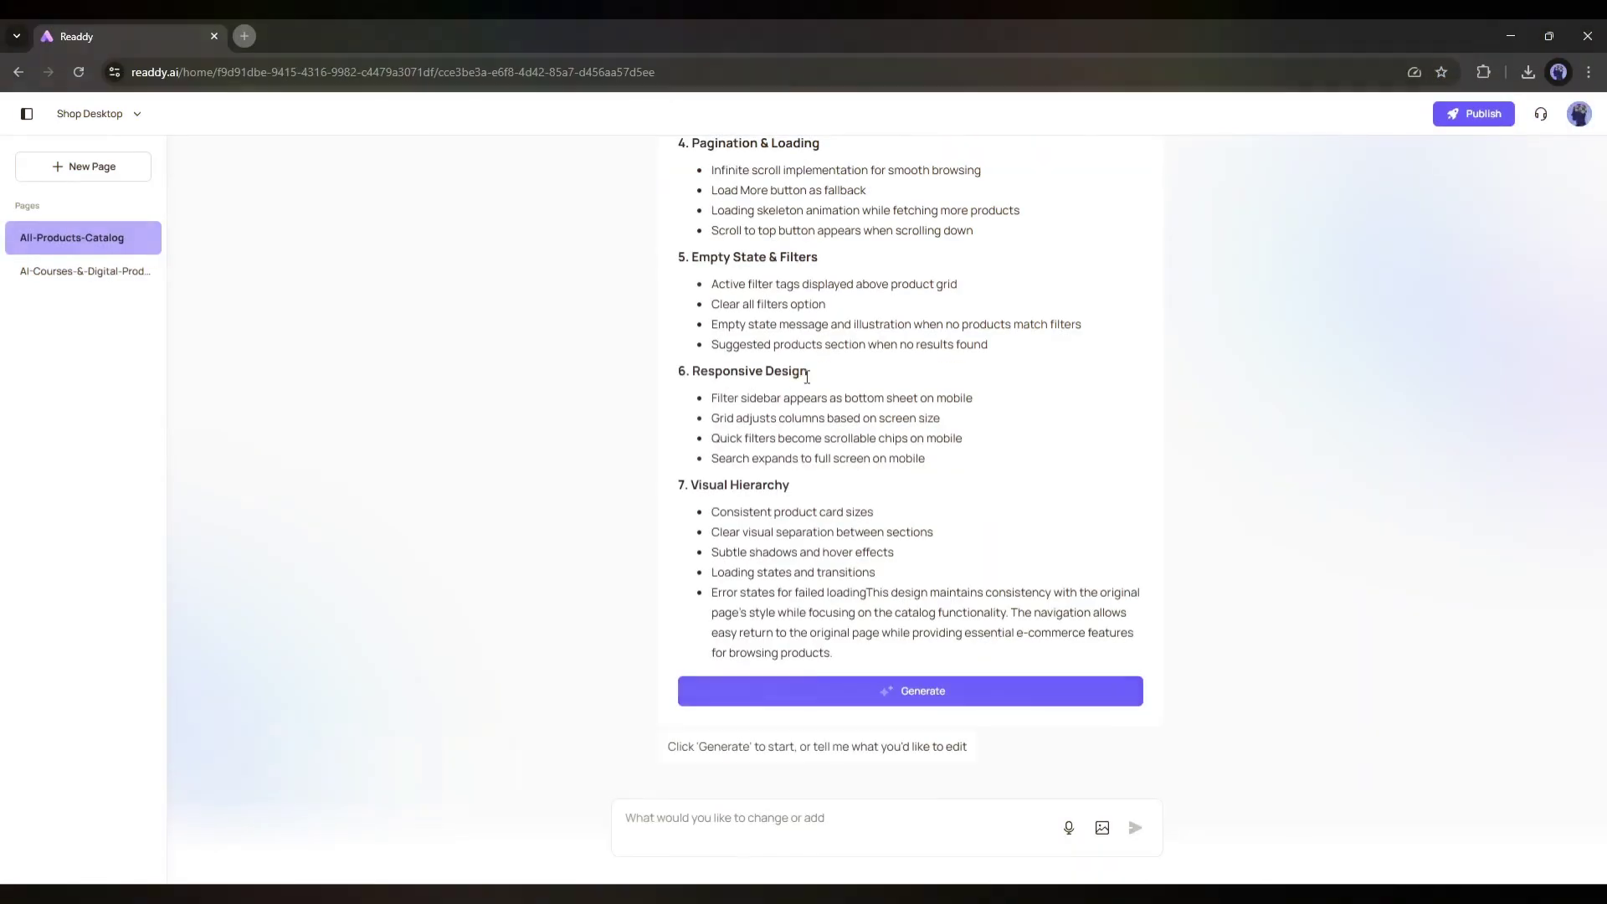
pyautogui.scroll(6, 806, 377)
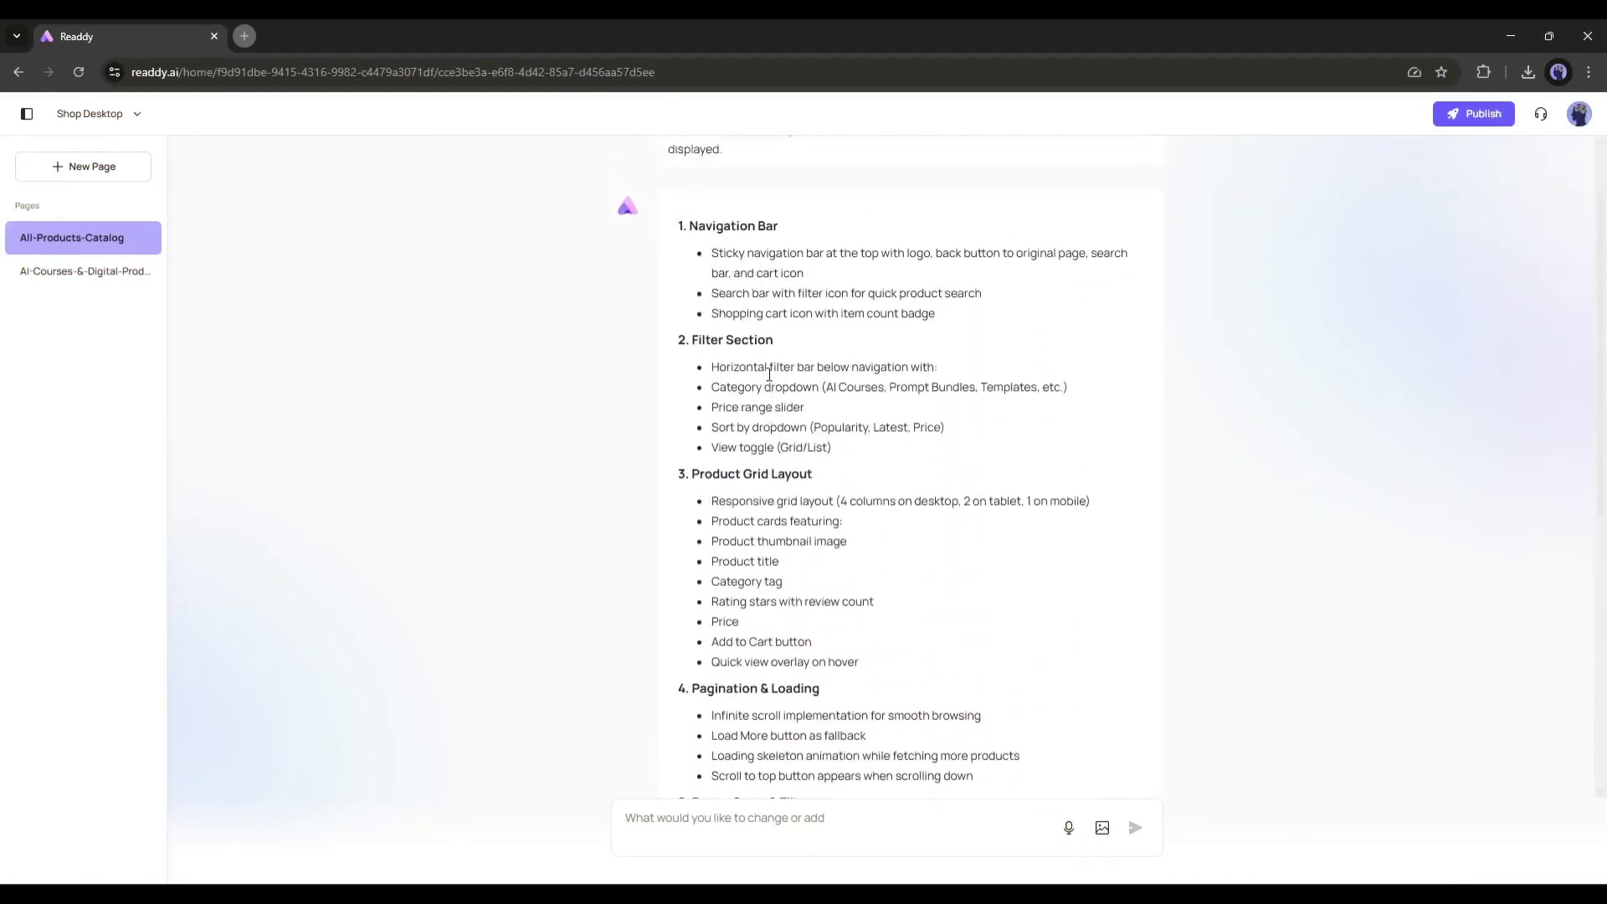
pyautogui.scroll(1, 769, 374)
pyautogui.scroll(-8, 701, 436)
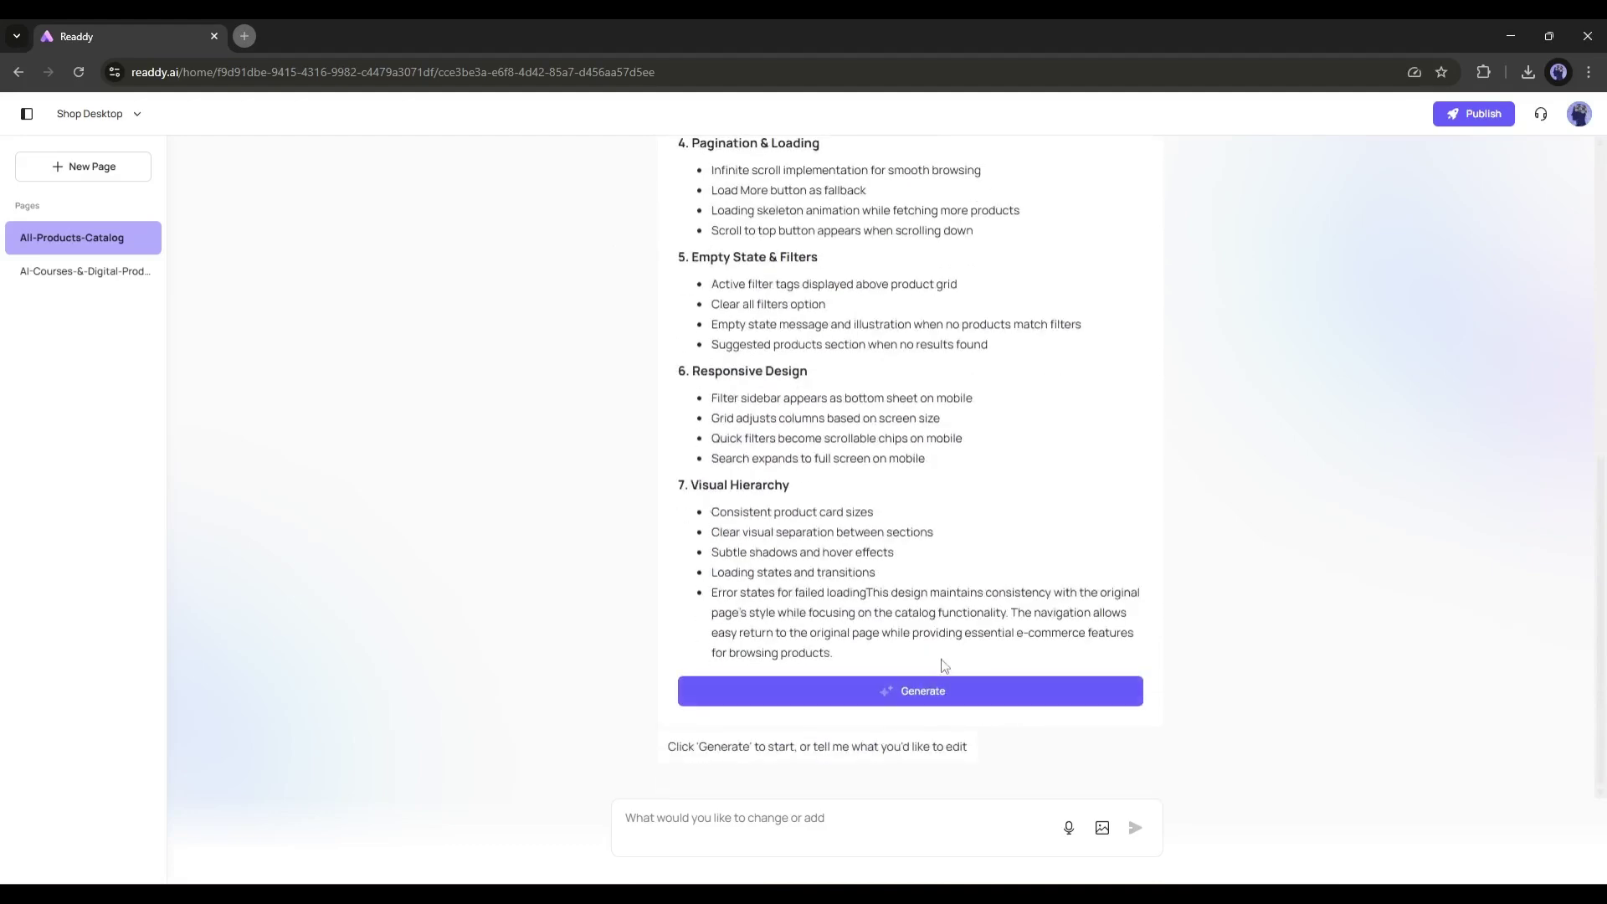
pyautogui.click(915, 700)
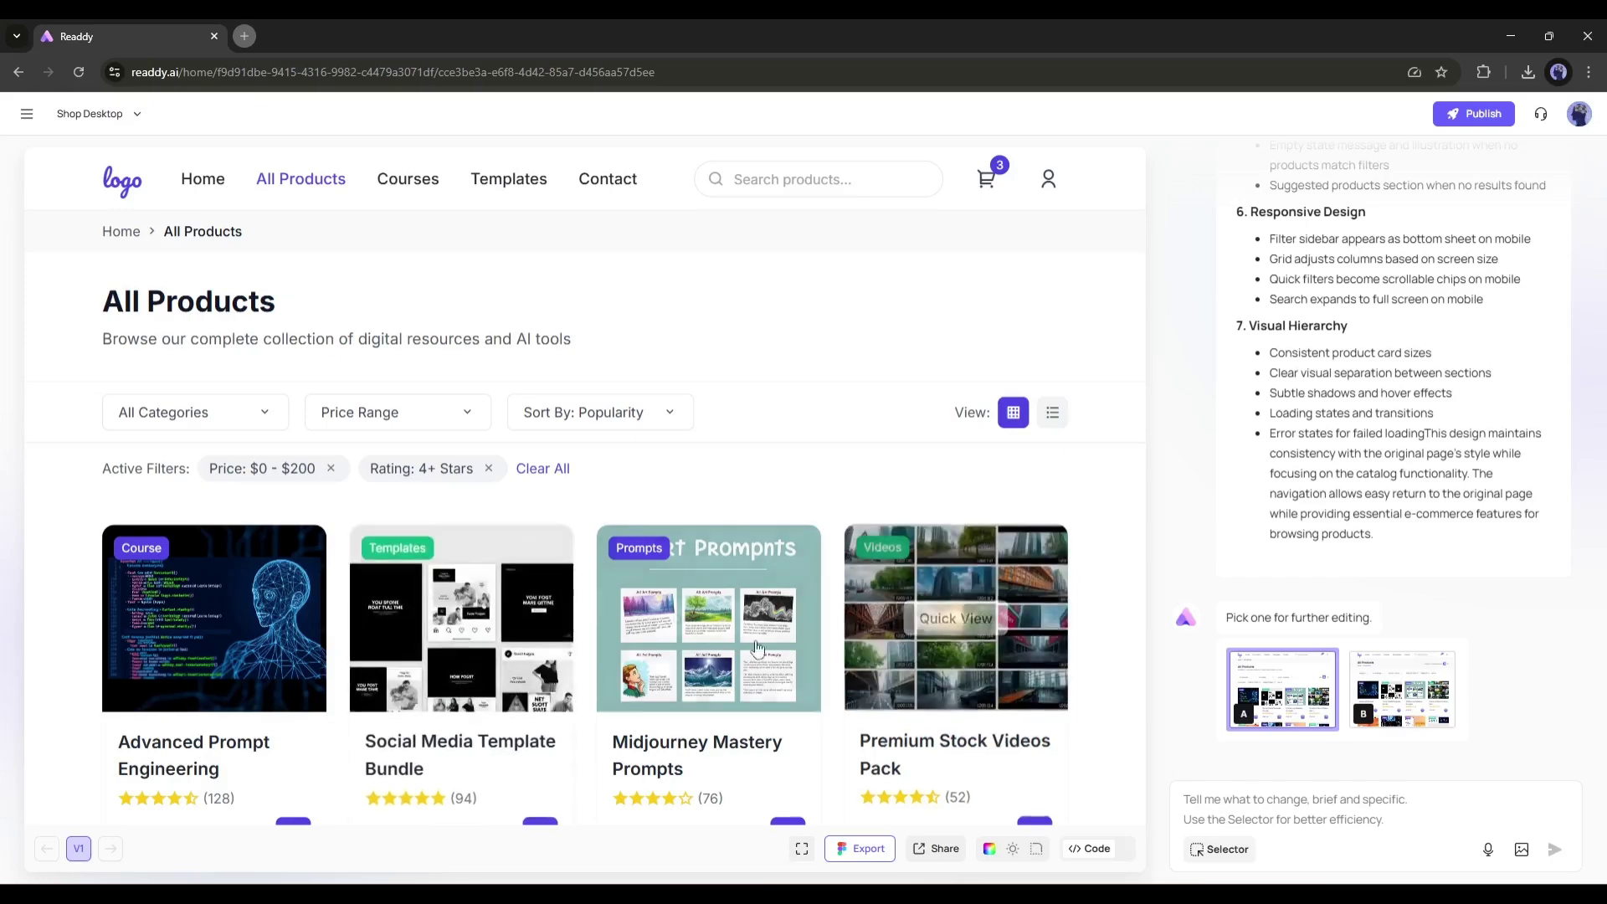
# Step: Examine design A of the All Products page from its product grid down to the footer
pyautogui.scroll(-15, 854, 640)
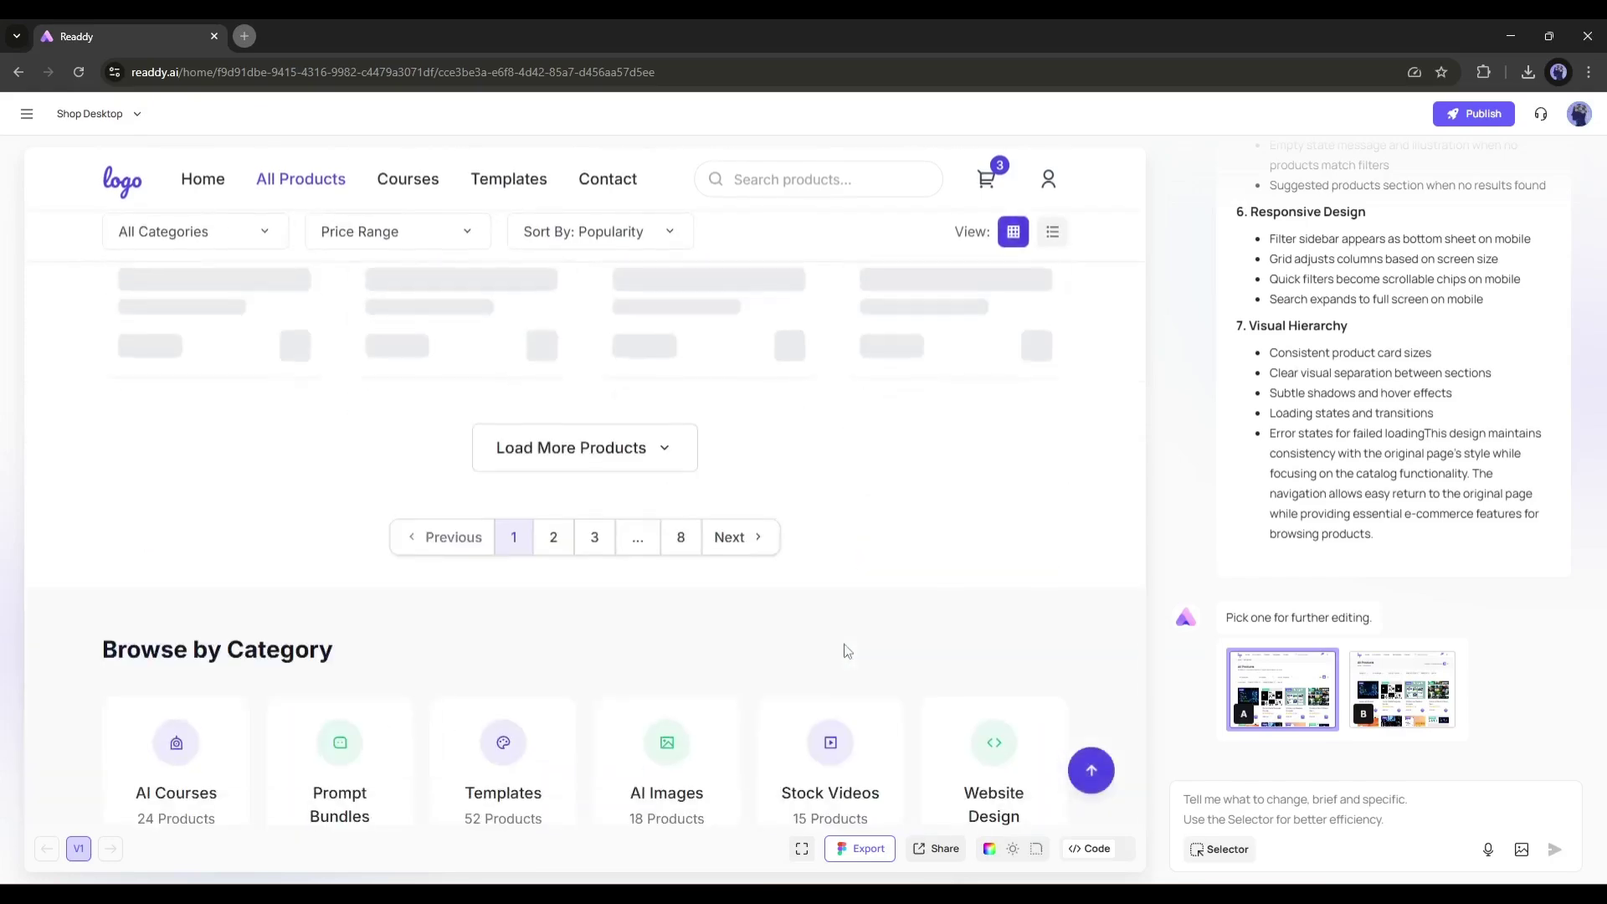
pyautogui.scroll(-15, 845, 651)
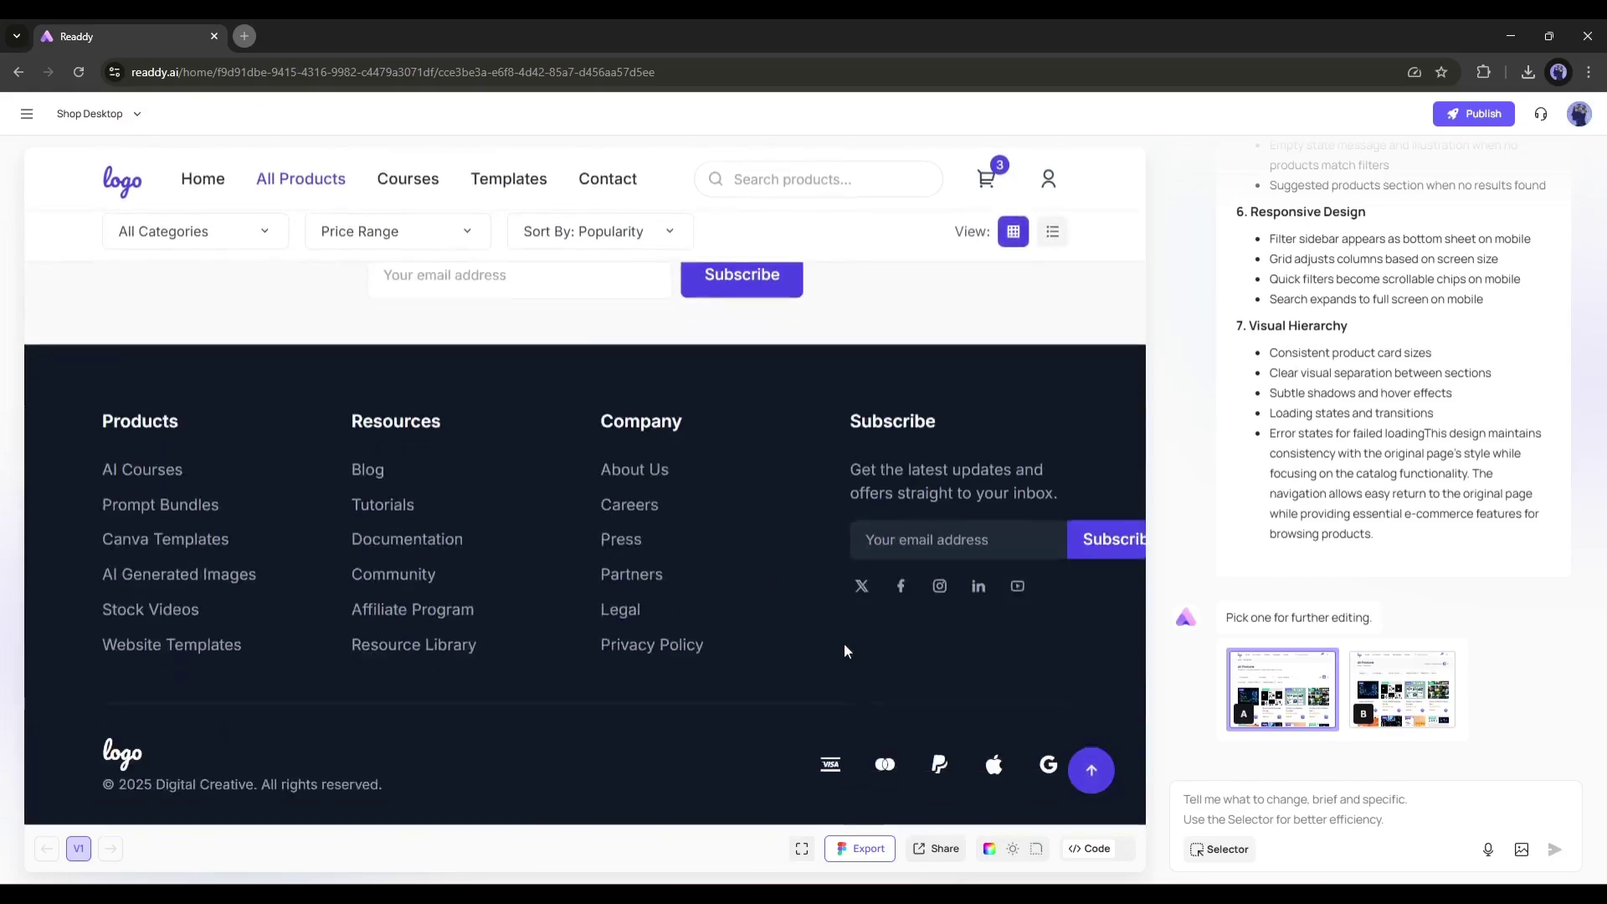
pyautogui.scroll(15, 844, 651)
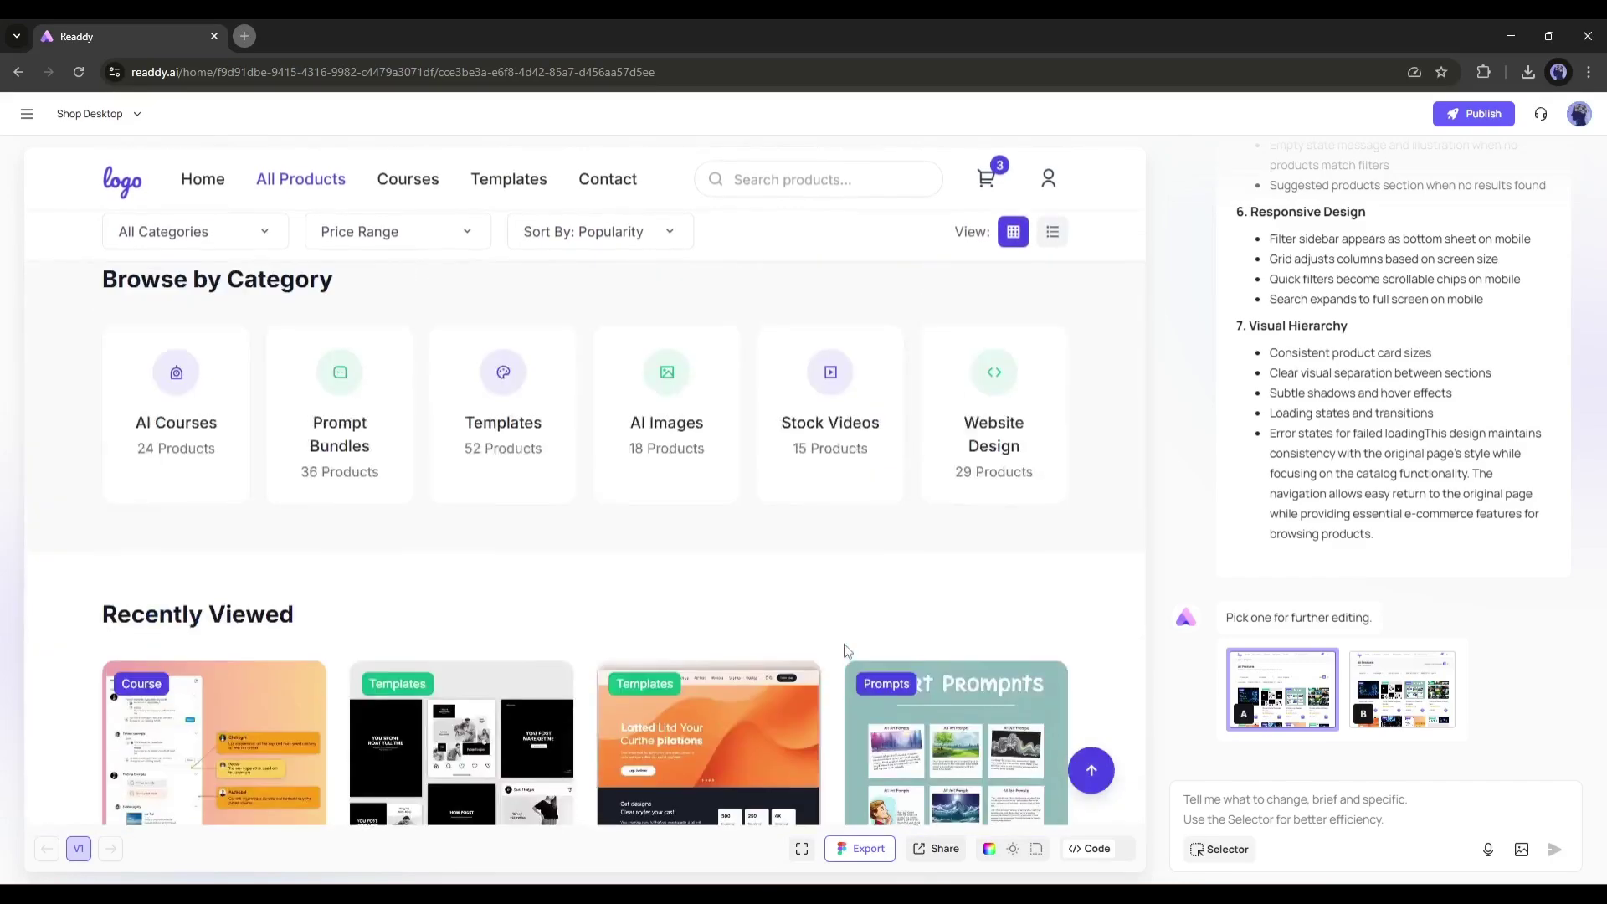
pyautogui.scroll(10, 845, 651)
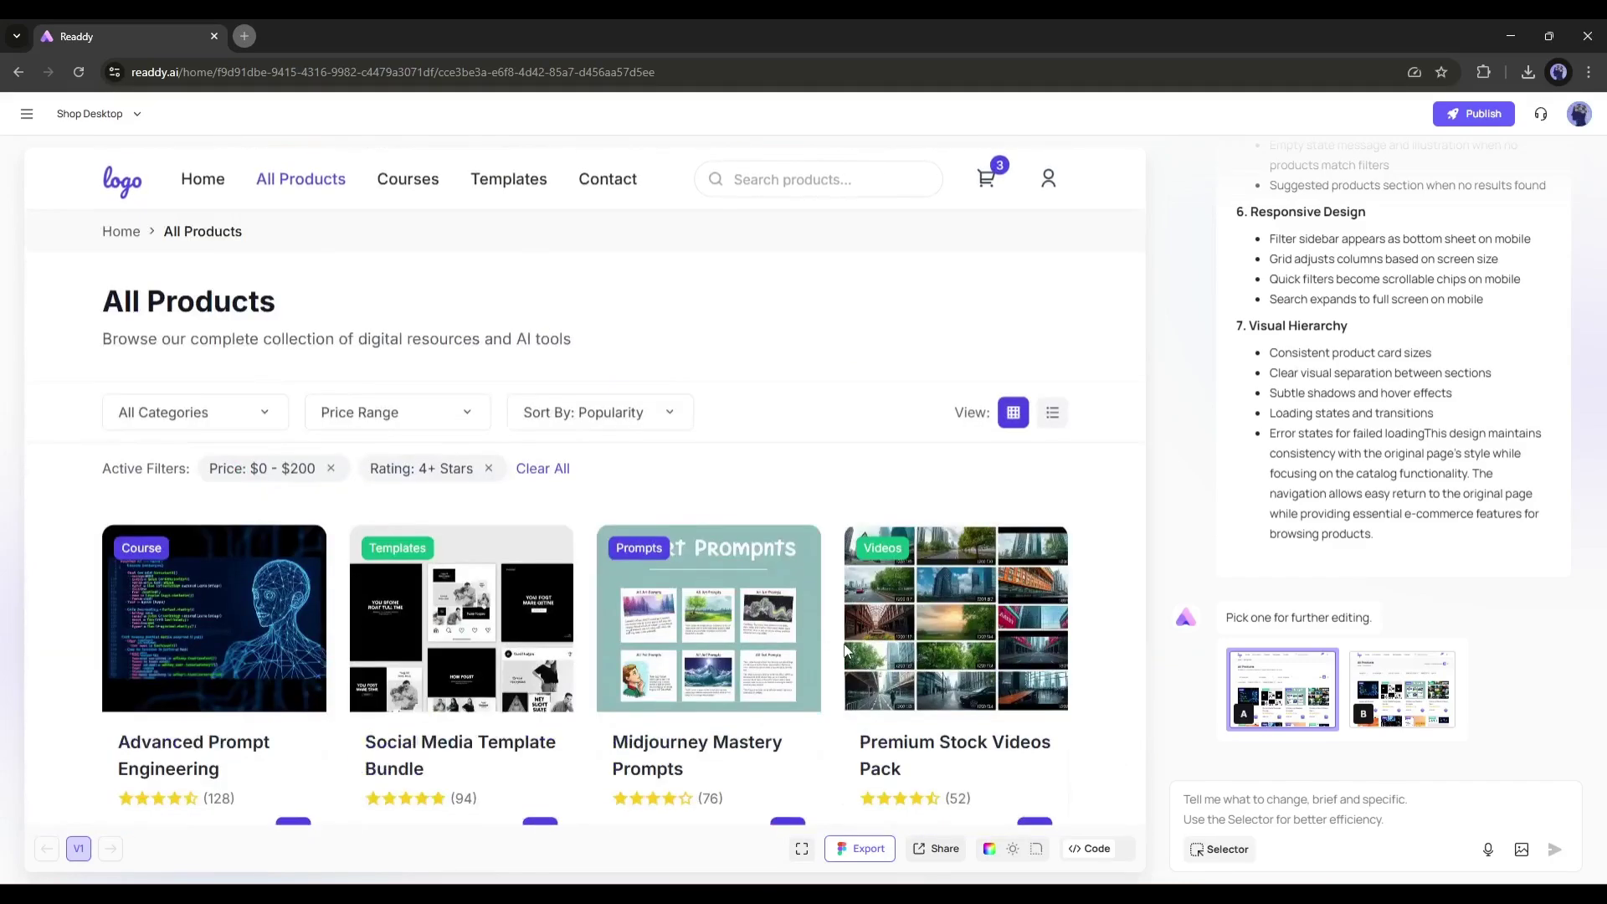
# Step: Review design B of the All Products page down to its newsletter section and switch back to design A
pyautogui.click(1405, 678)
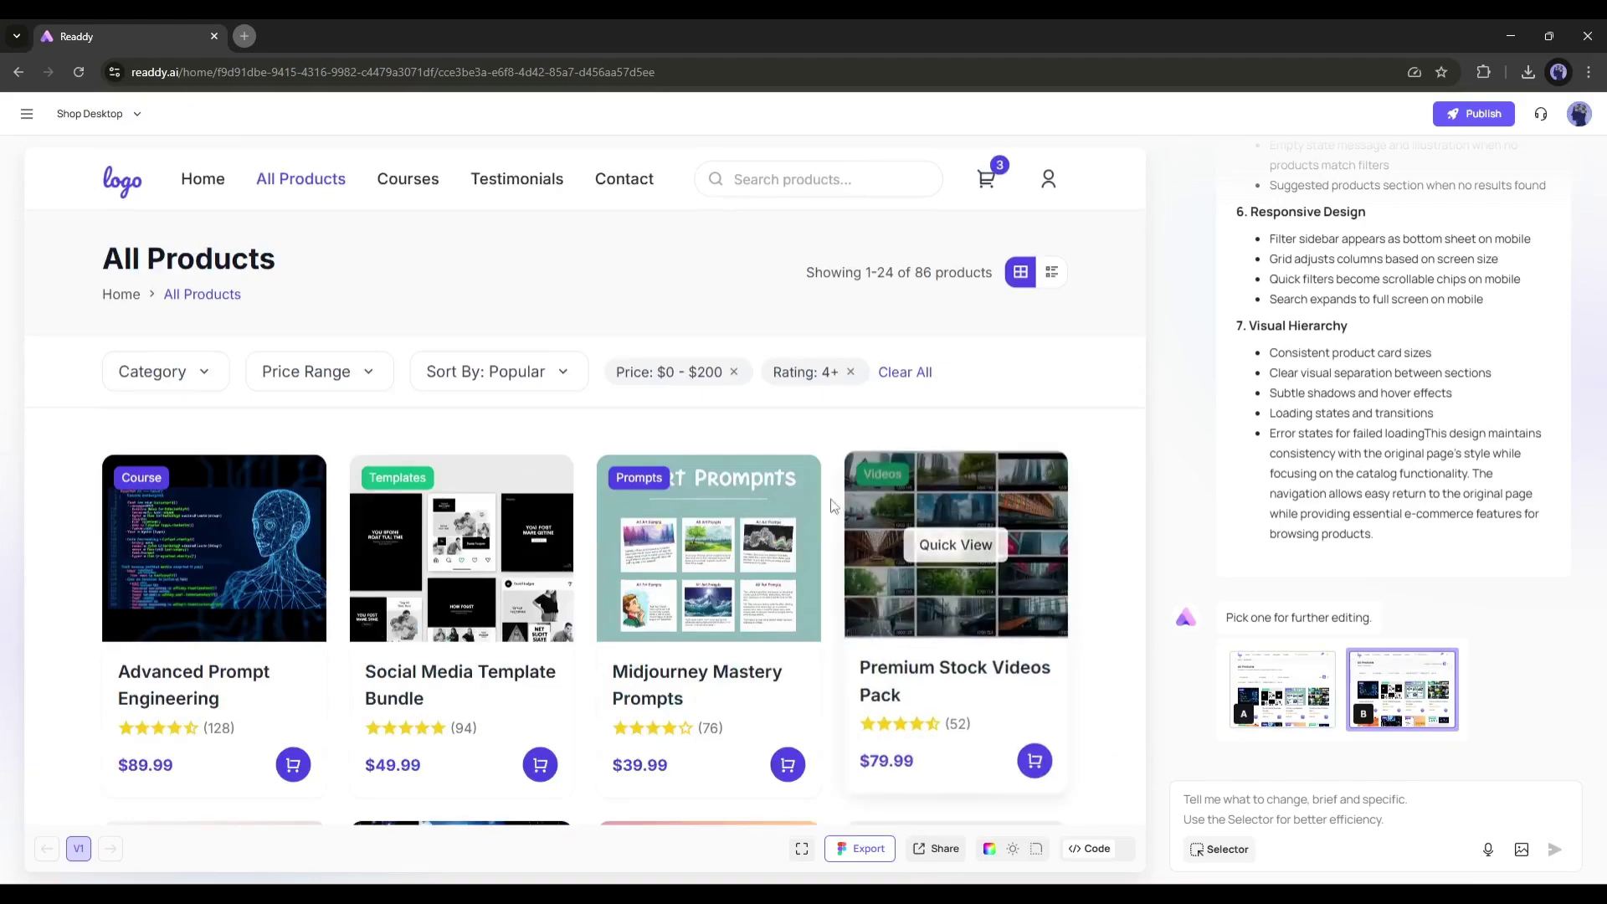
pyautogui.scroll(-2, 592, 461)
pyautogui.scroll(-10, 593, 461)
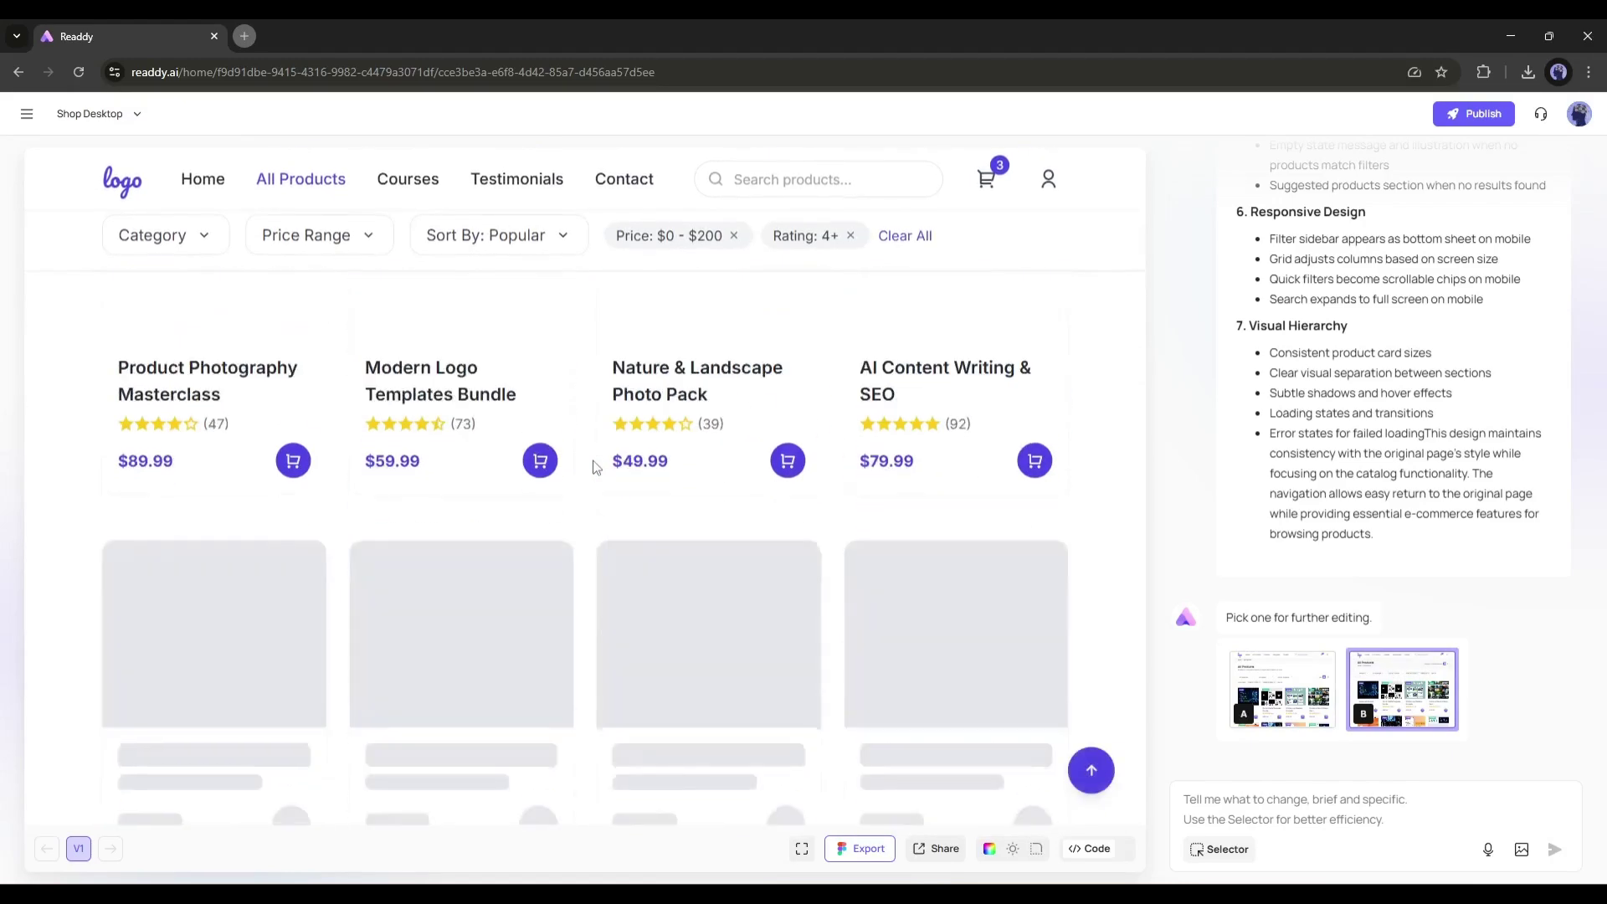
pyautogui.scroll(-6, 595, 465)
pyautogui.scroll(-4, 594, 466)
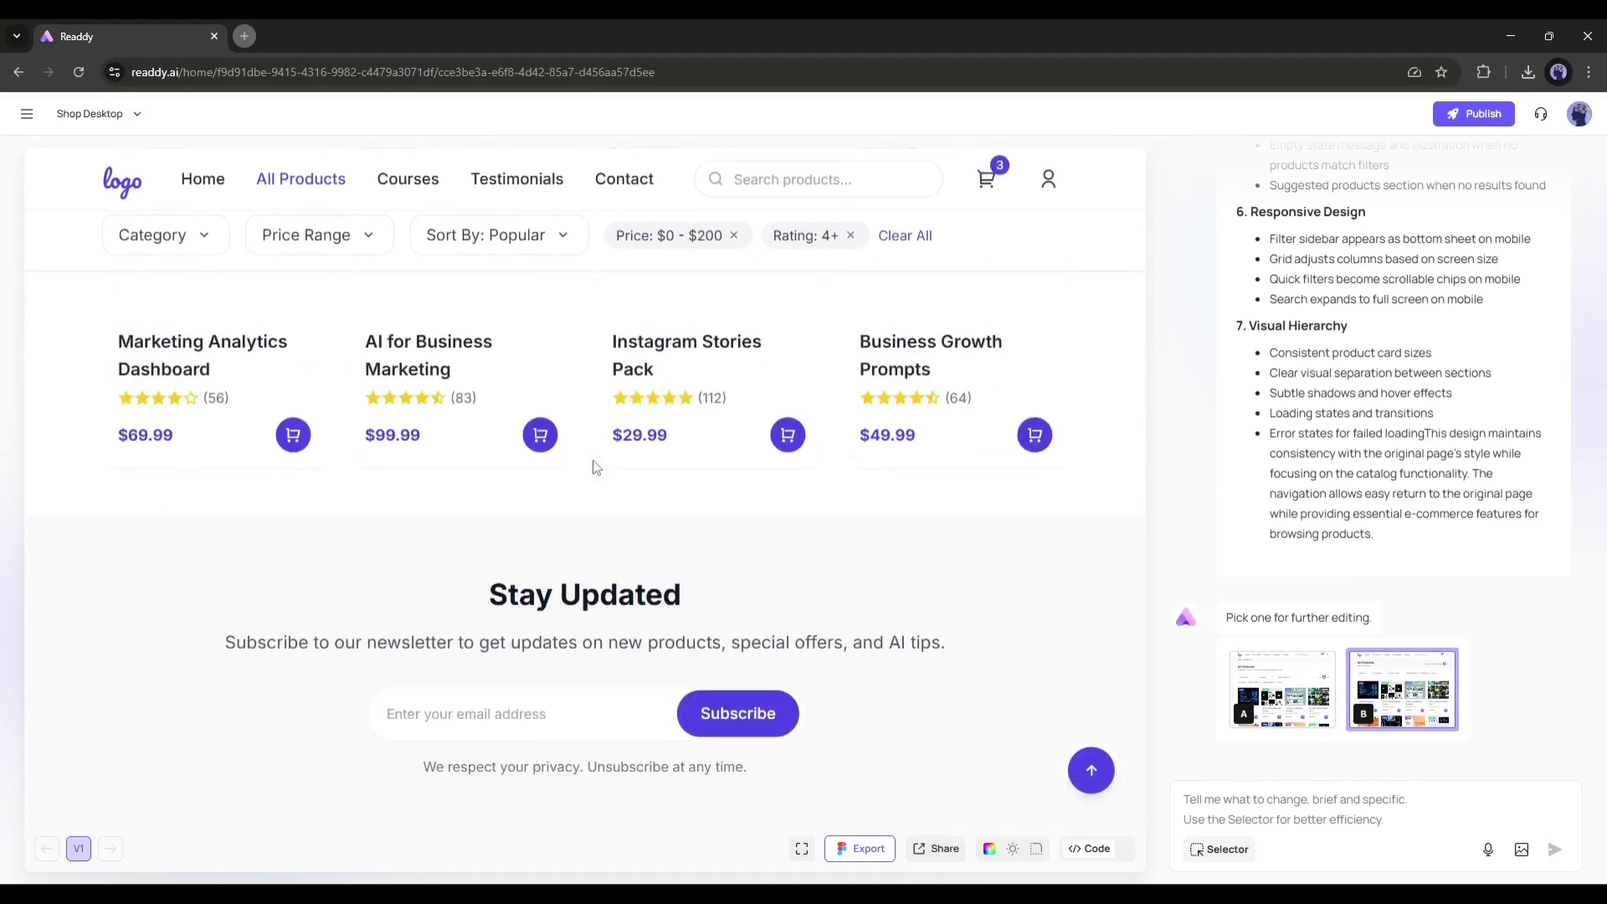
pyautogui.scroll(10, 616, 466)
pyautogui.scroll(5, 636, 481)
pyautogui.click(1282, 688)
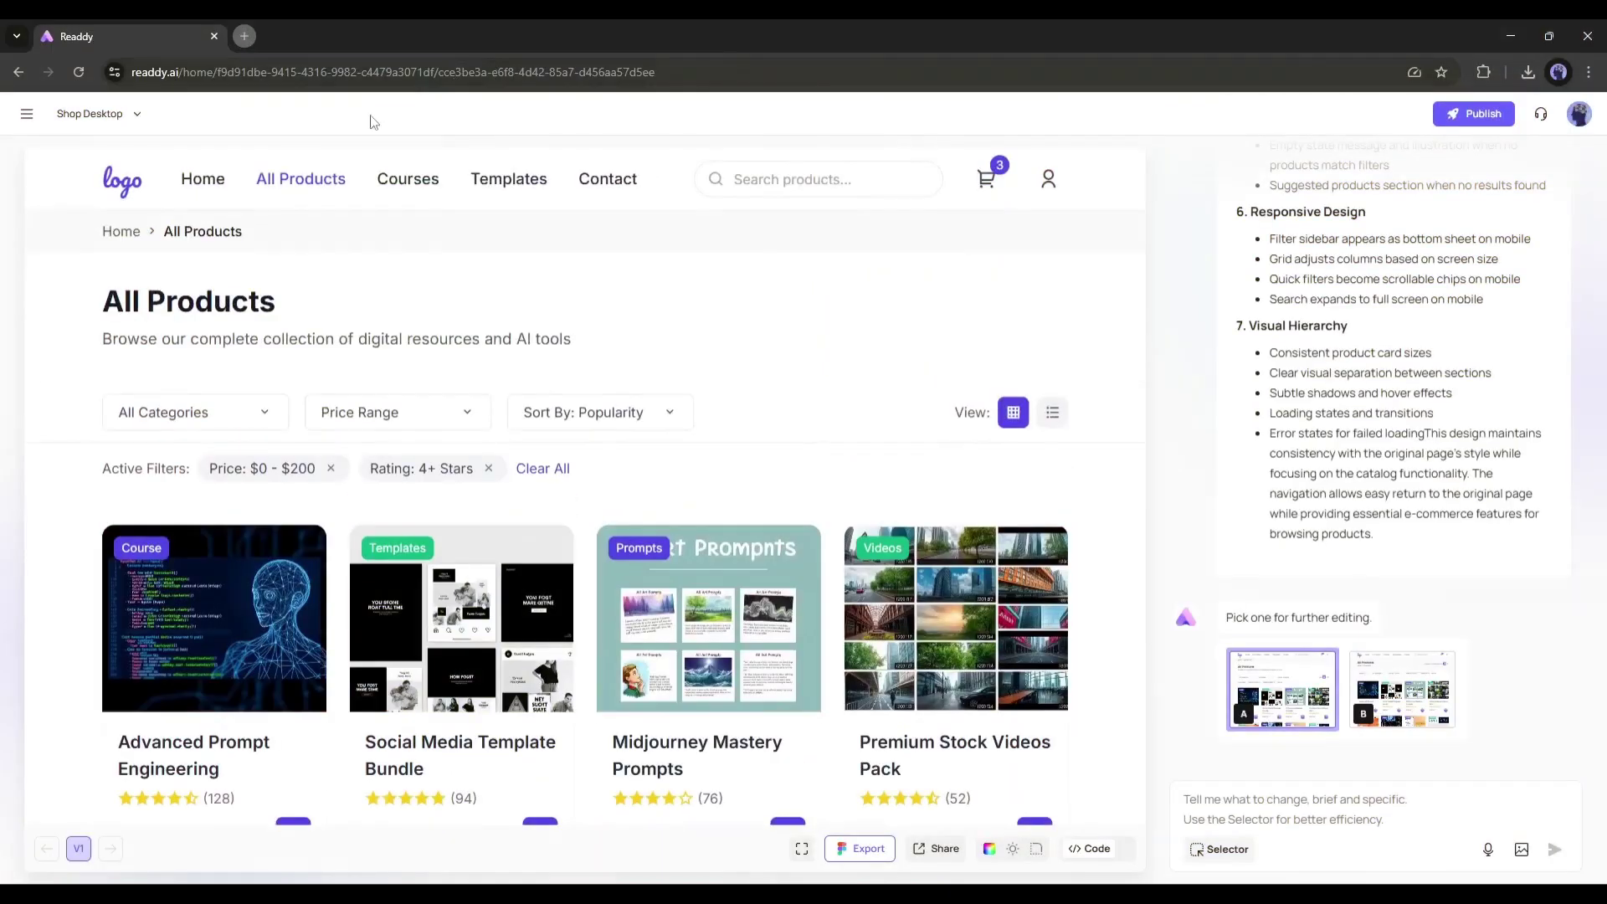
# Step: Look over the Courses-Catalog and AI-Tools-Review-Blog pages and return to the AI-Courses-&-Digital-Products page
pyautogui.click(416, 215)
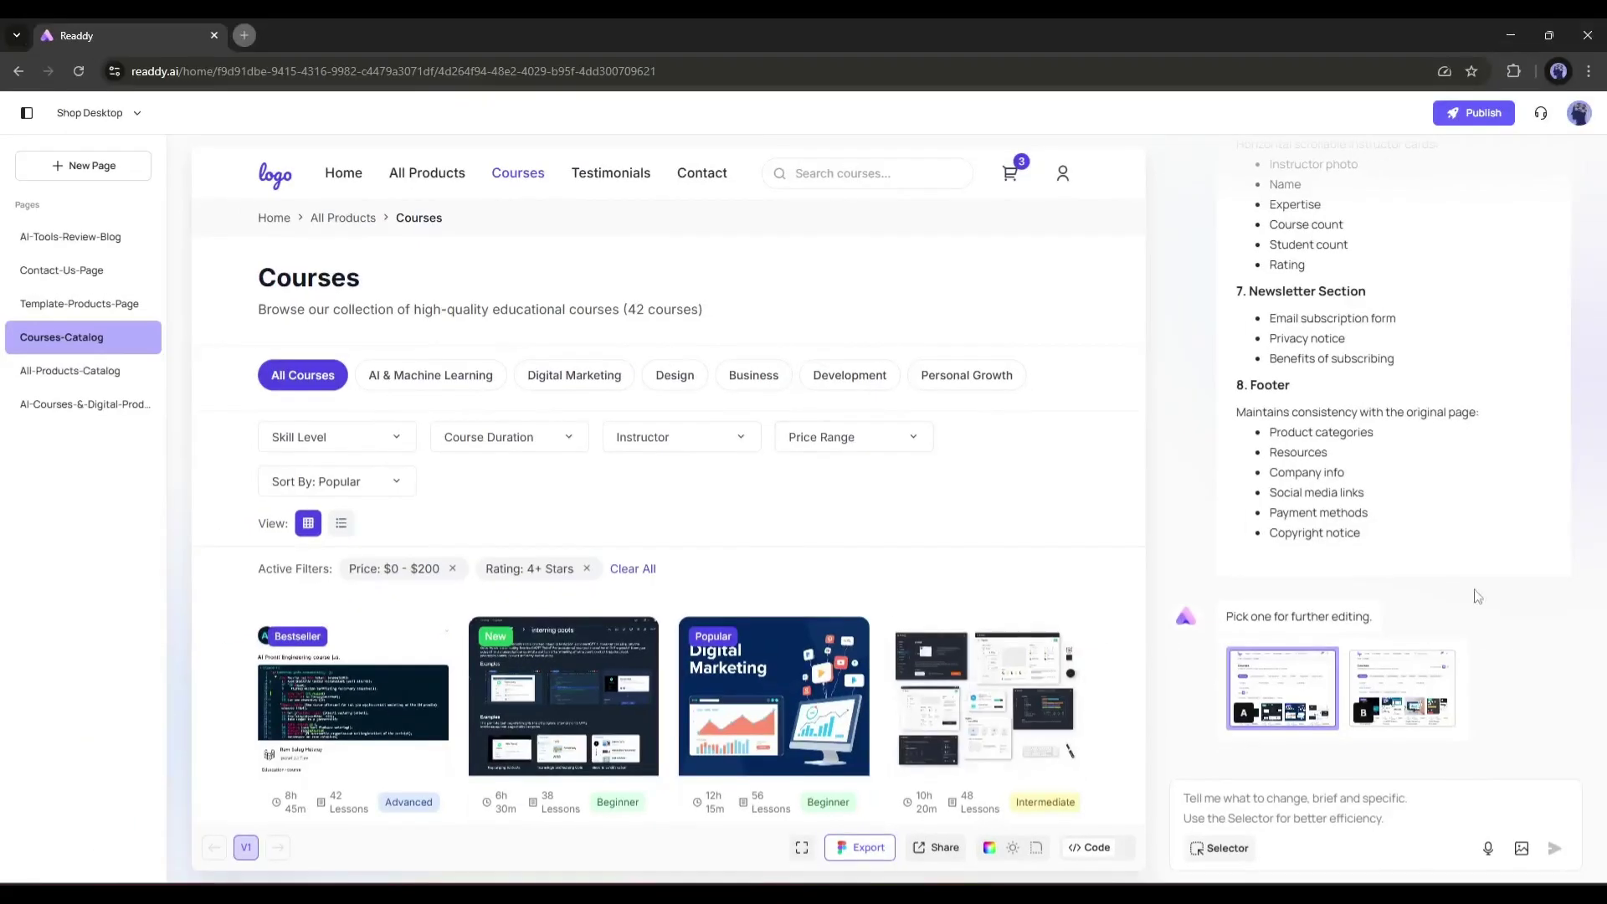
pyautogui.scroll(-5, 900, 654)
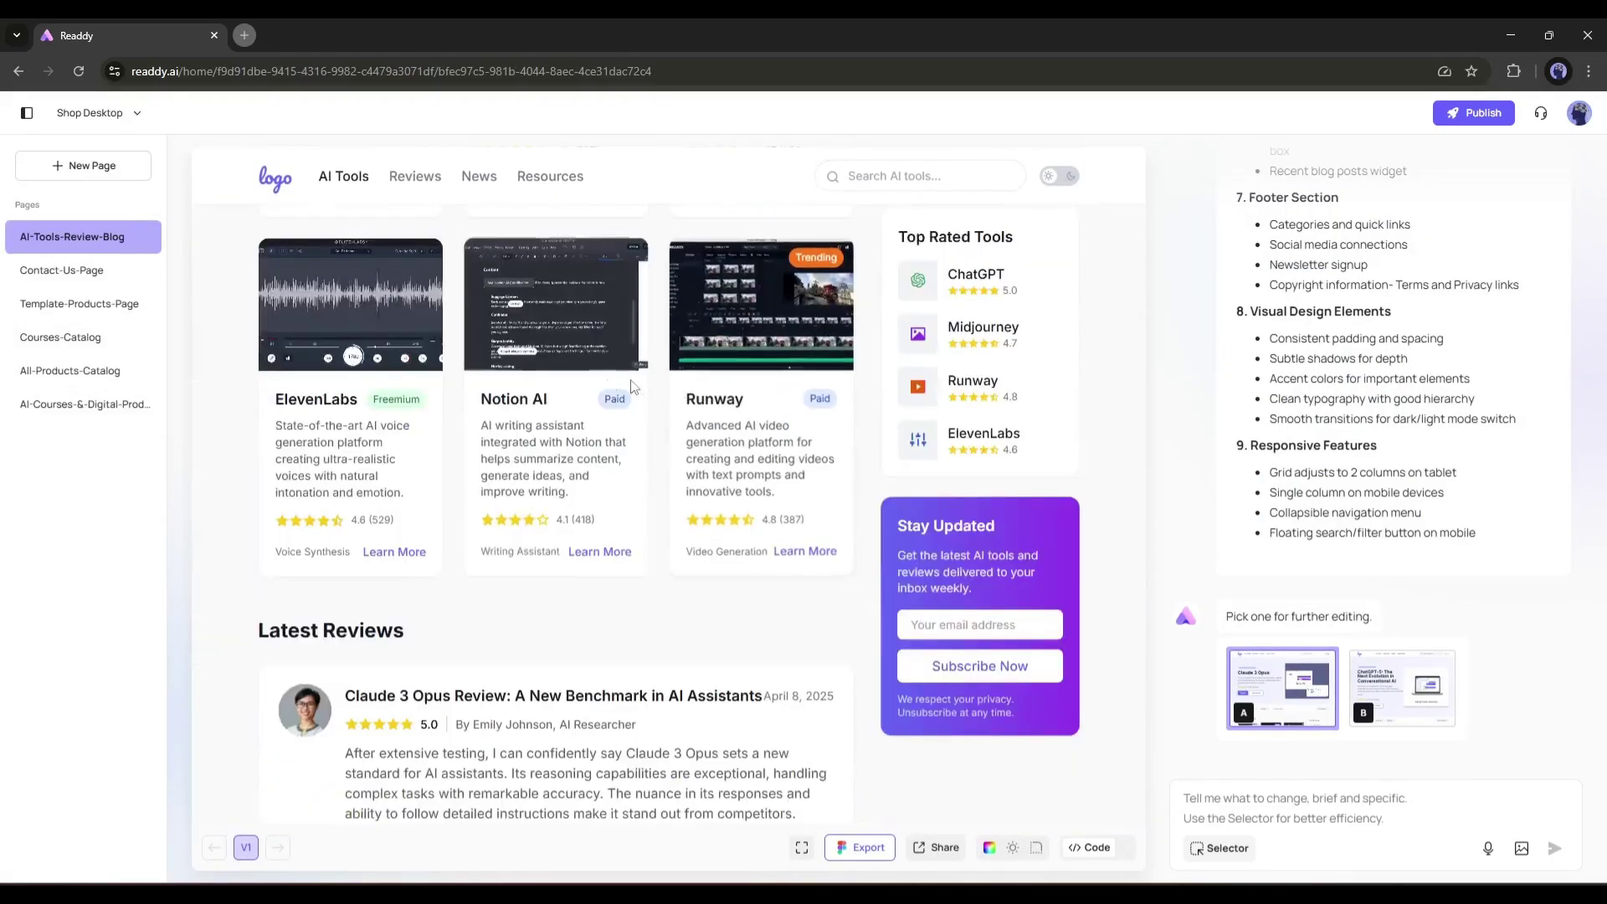
pyautogui.click(126, 404)
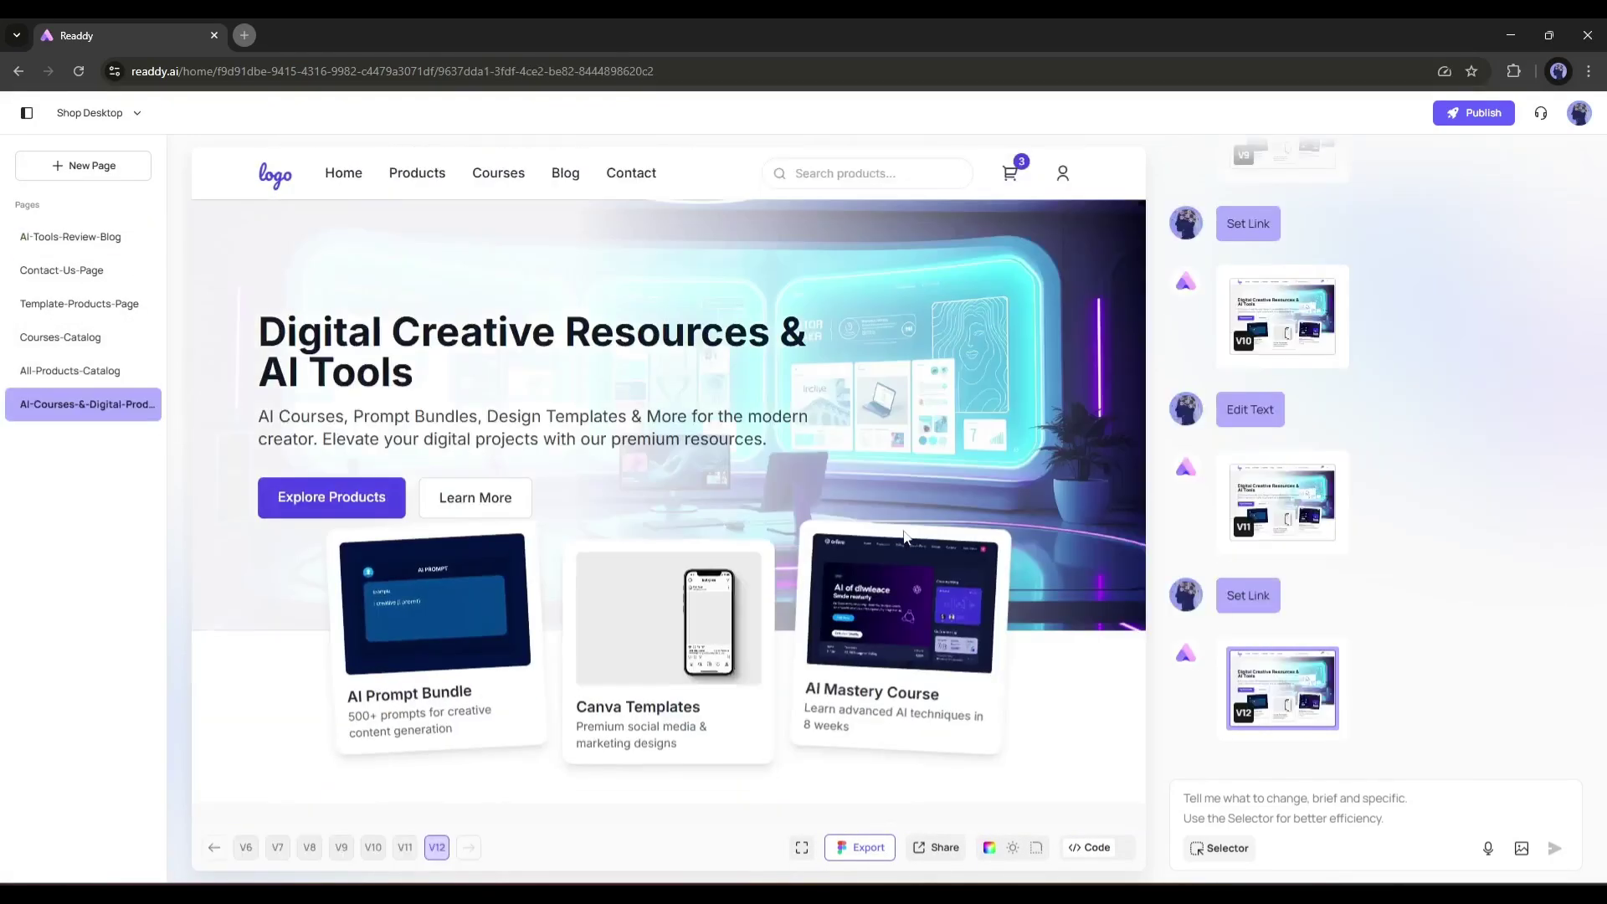
# Step: Show the HTML code of the AI-Courses-&-Digital-Products page and look through it down to the footer markup
pyautogui.click(1073, 852)
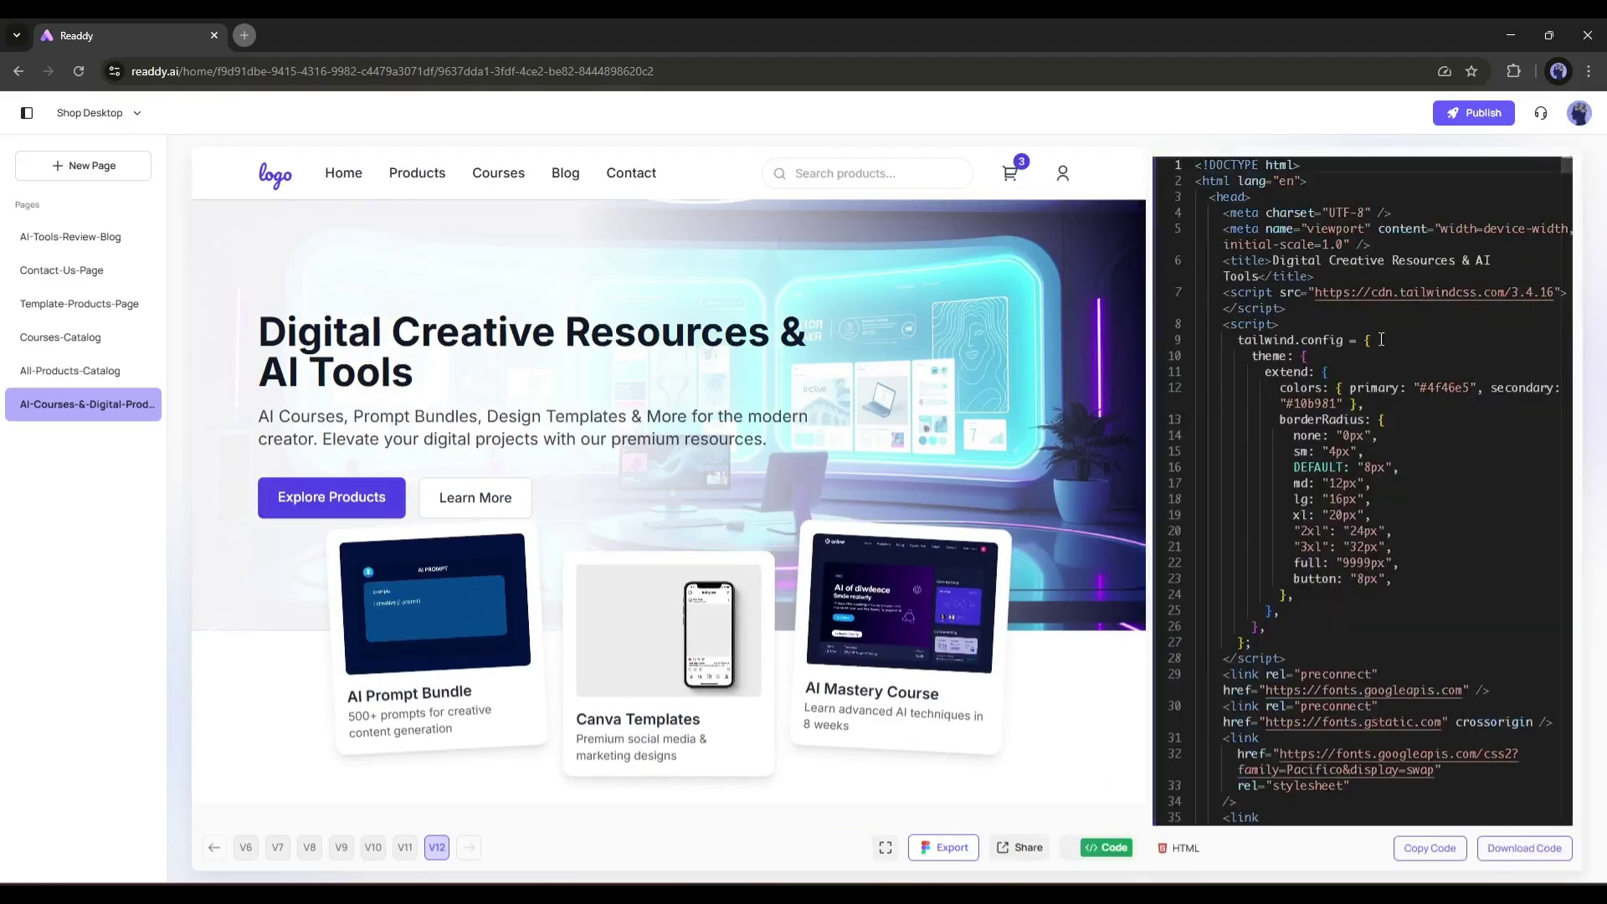
pyautogui.scroll(-1, 1275, 347)
pyautogui.scroll(1, 1276, 346)
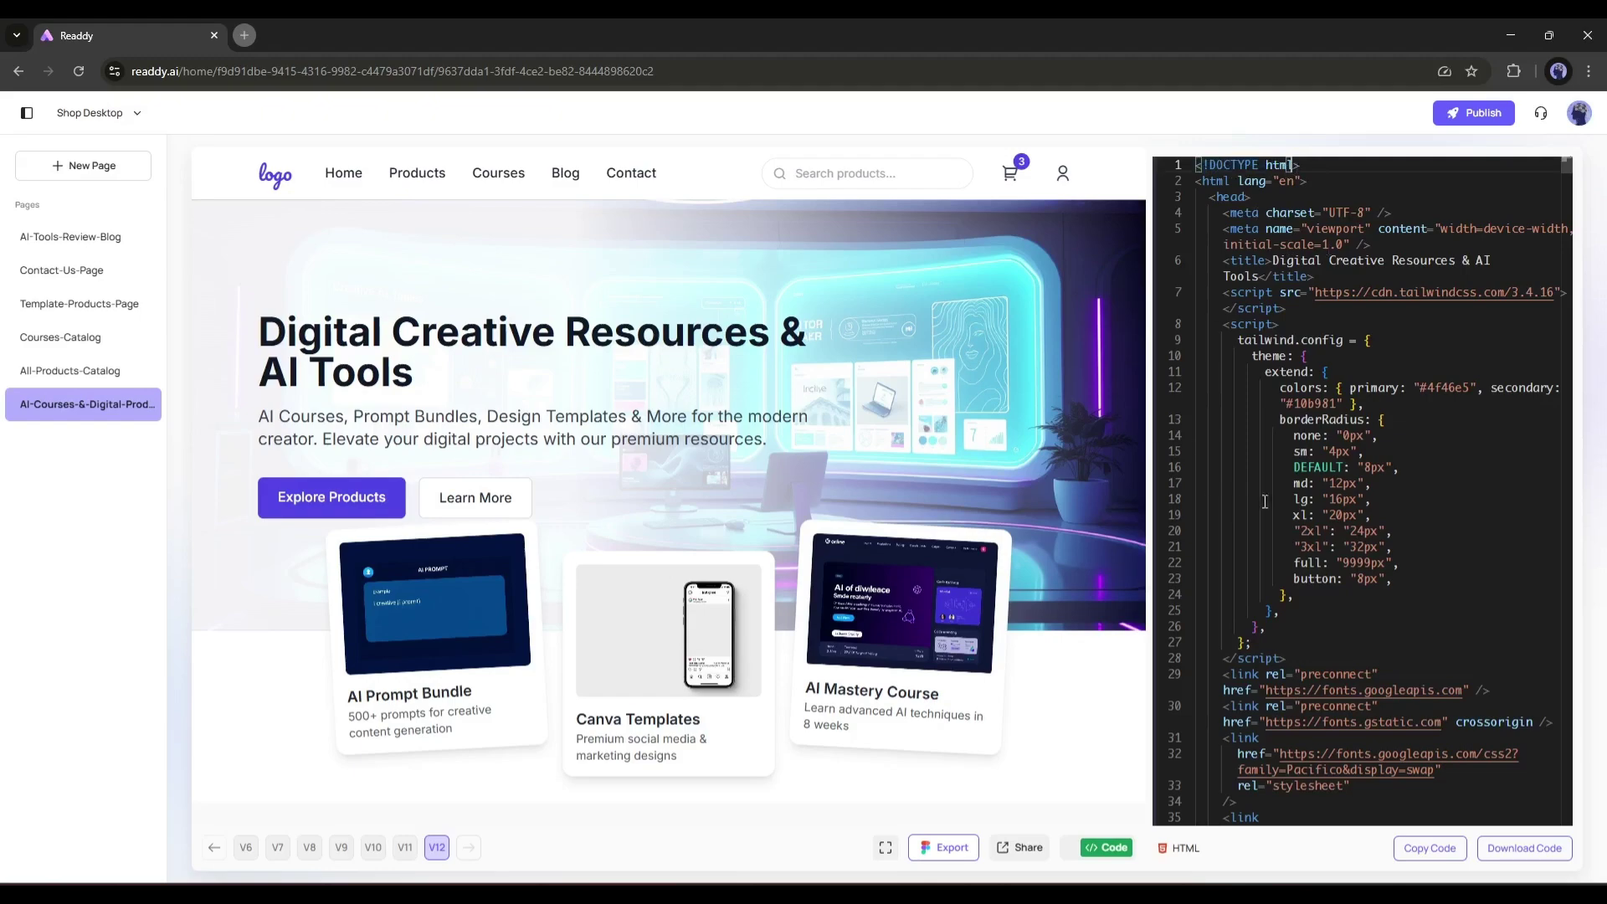
pyautogui.scroll(-20, 1264, 500)
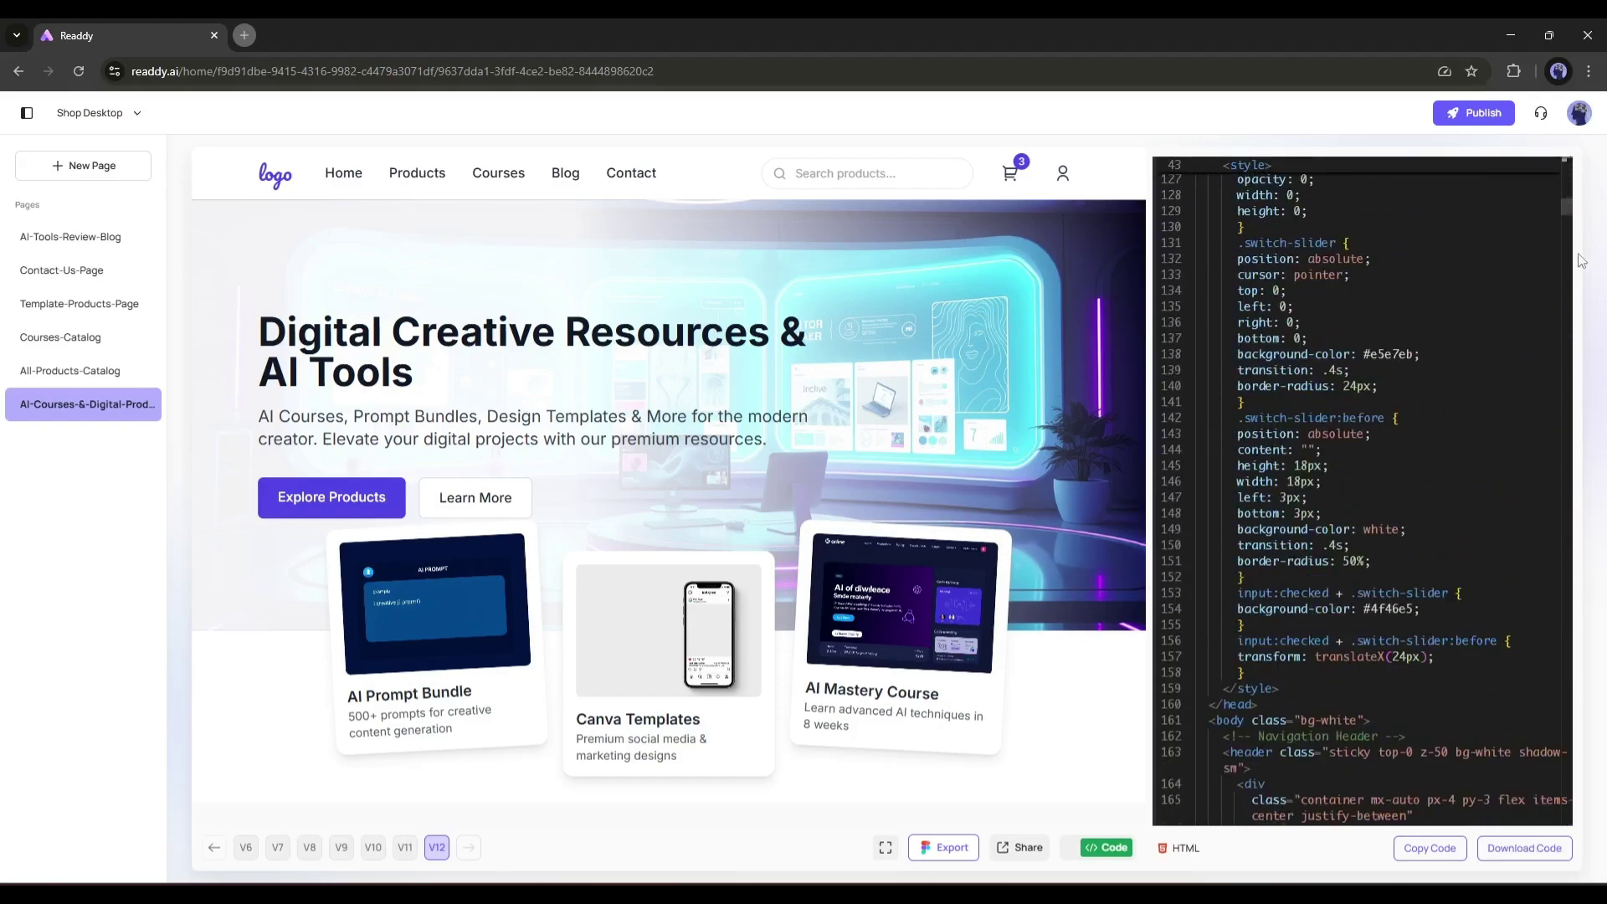
pyautogui.moveTo(1565, 208); pyautogui.dragTo(1512, 783)
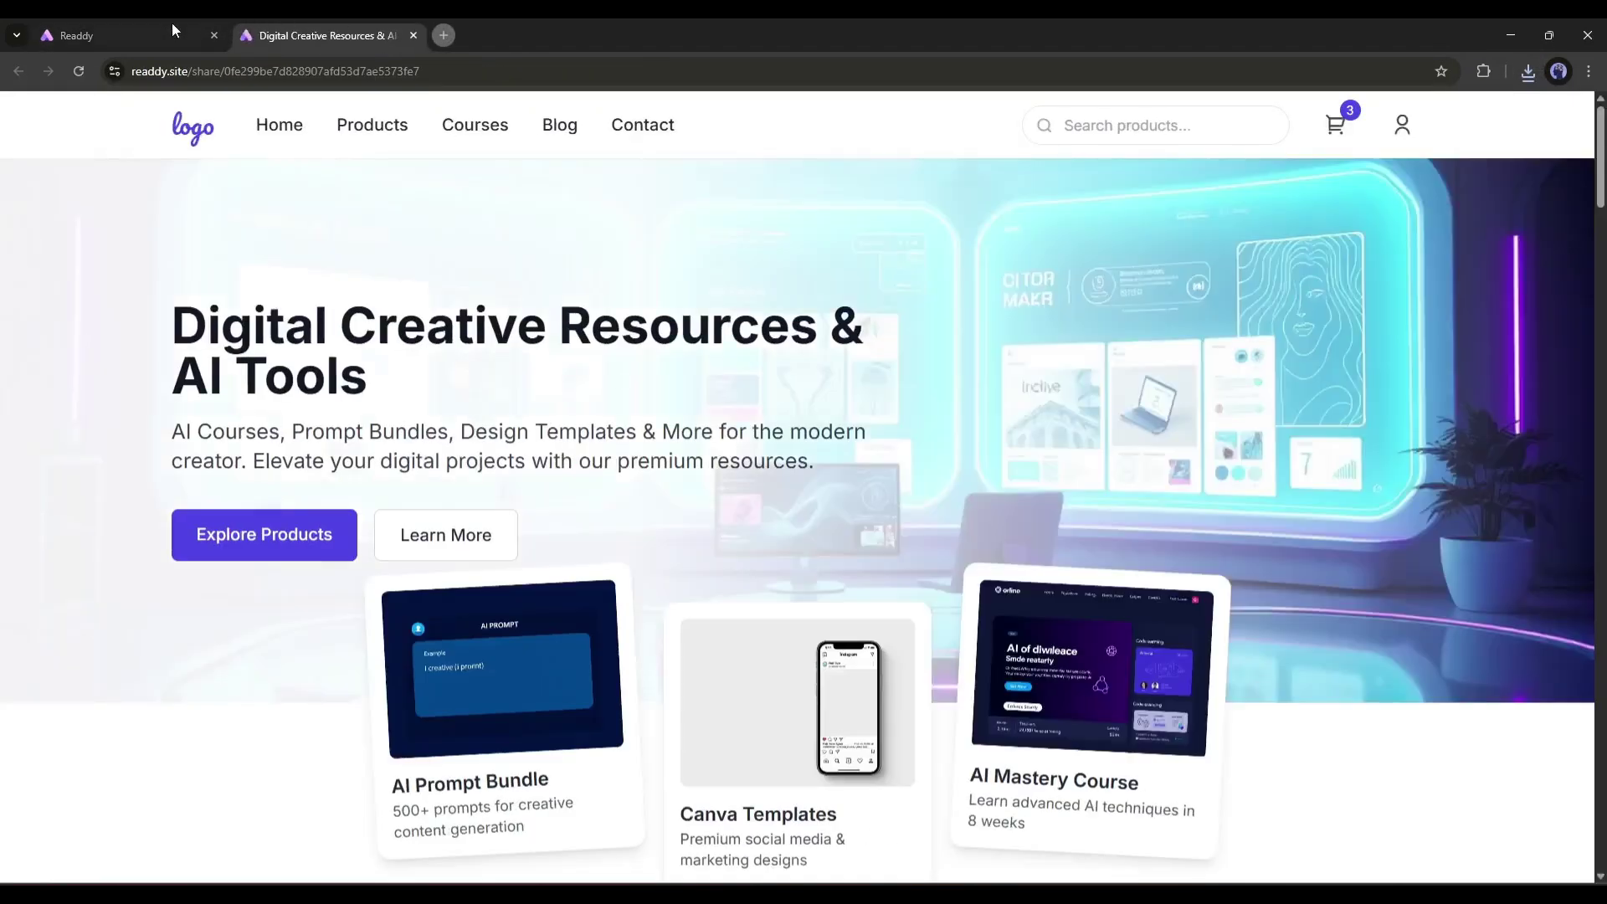
# Step: Switch between the Readdy editor and the shared version of the page, and select the shared page's web address
pyautogui.click(175, 30)
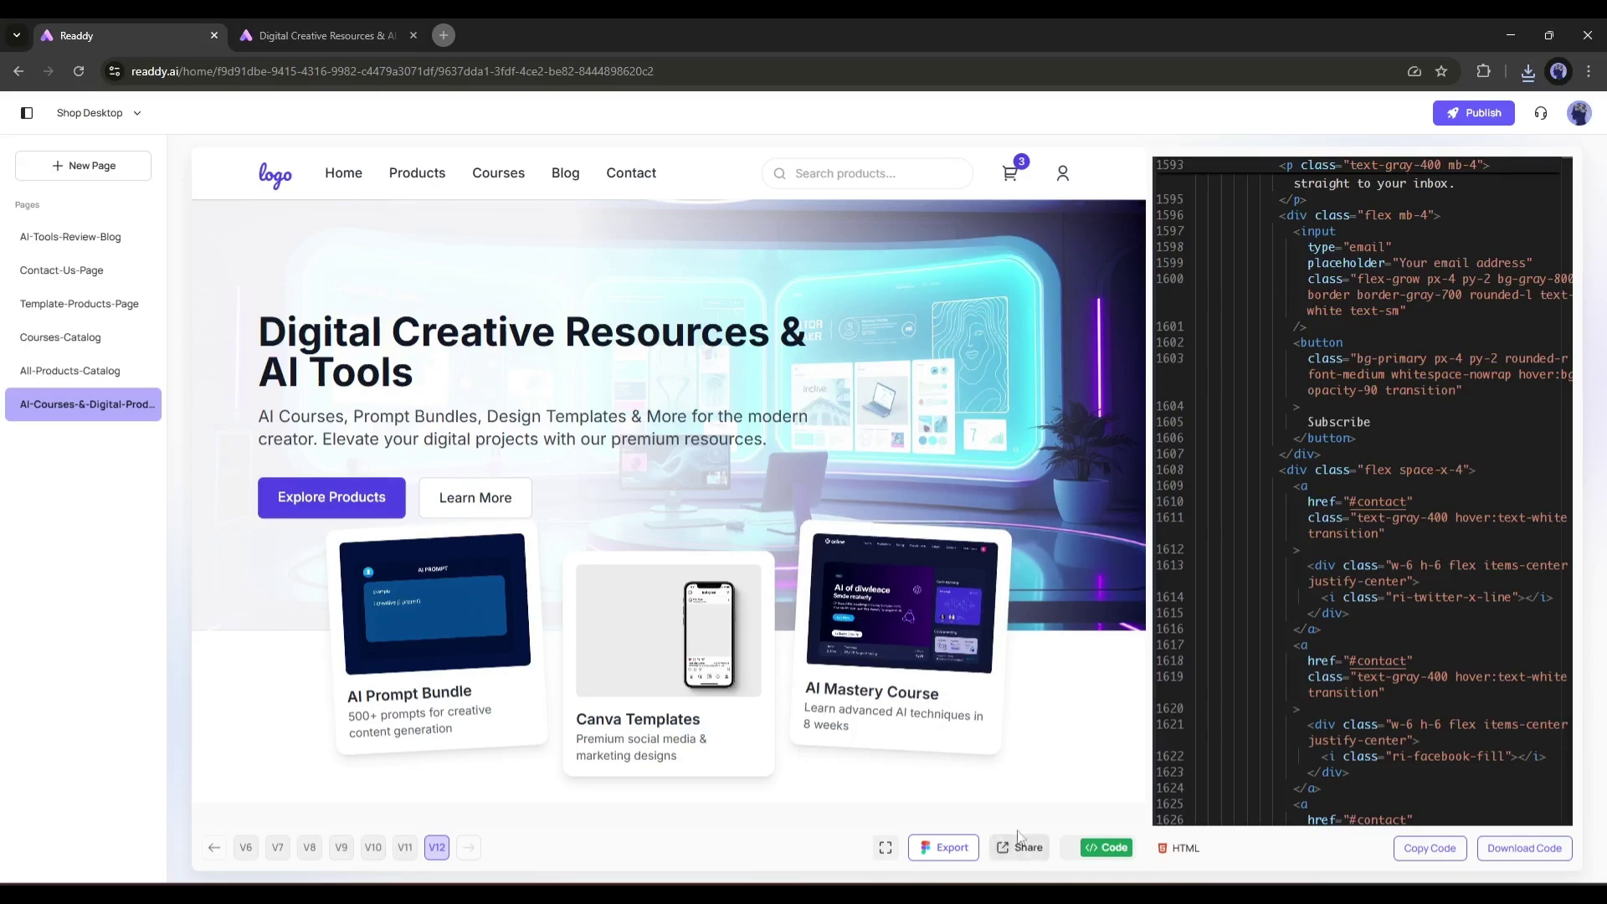
pyautogui.click(388, 27)
pyautogui.click(347, 73)
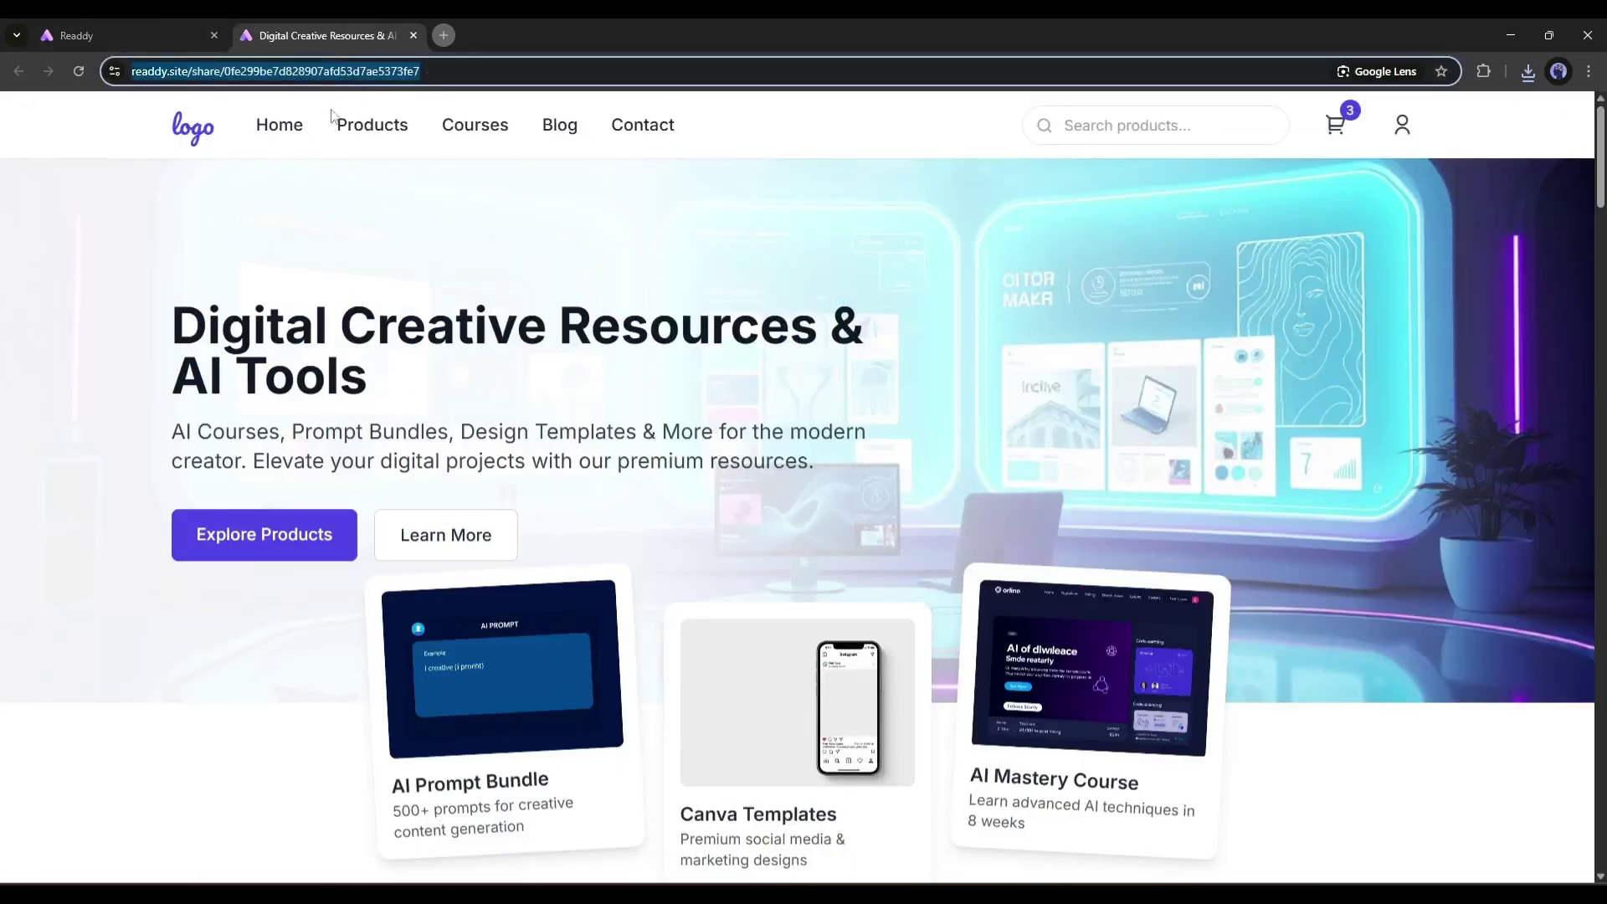
# Step: Check the downloaded AI-Courses-&-Digital-Products.html file in the browser, including its product categories and Products link
pyautogui.click(144, 25)
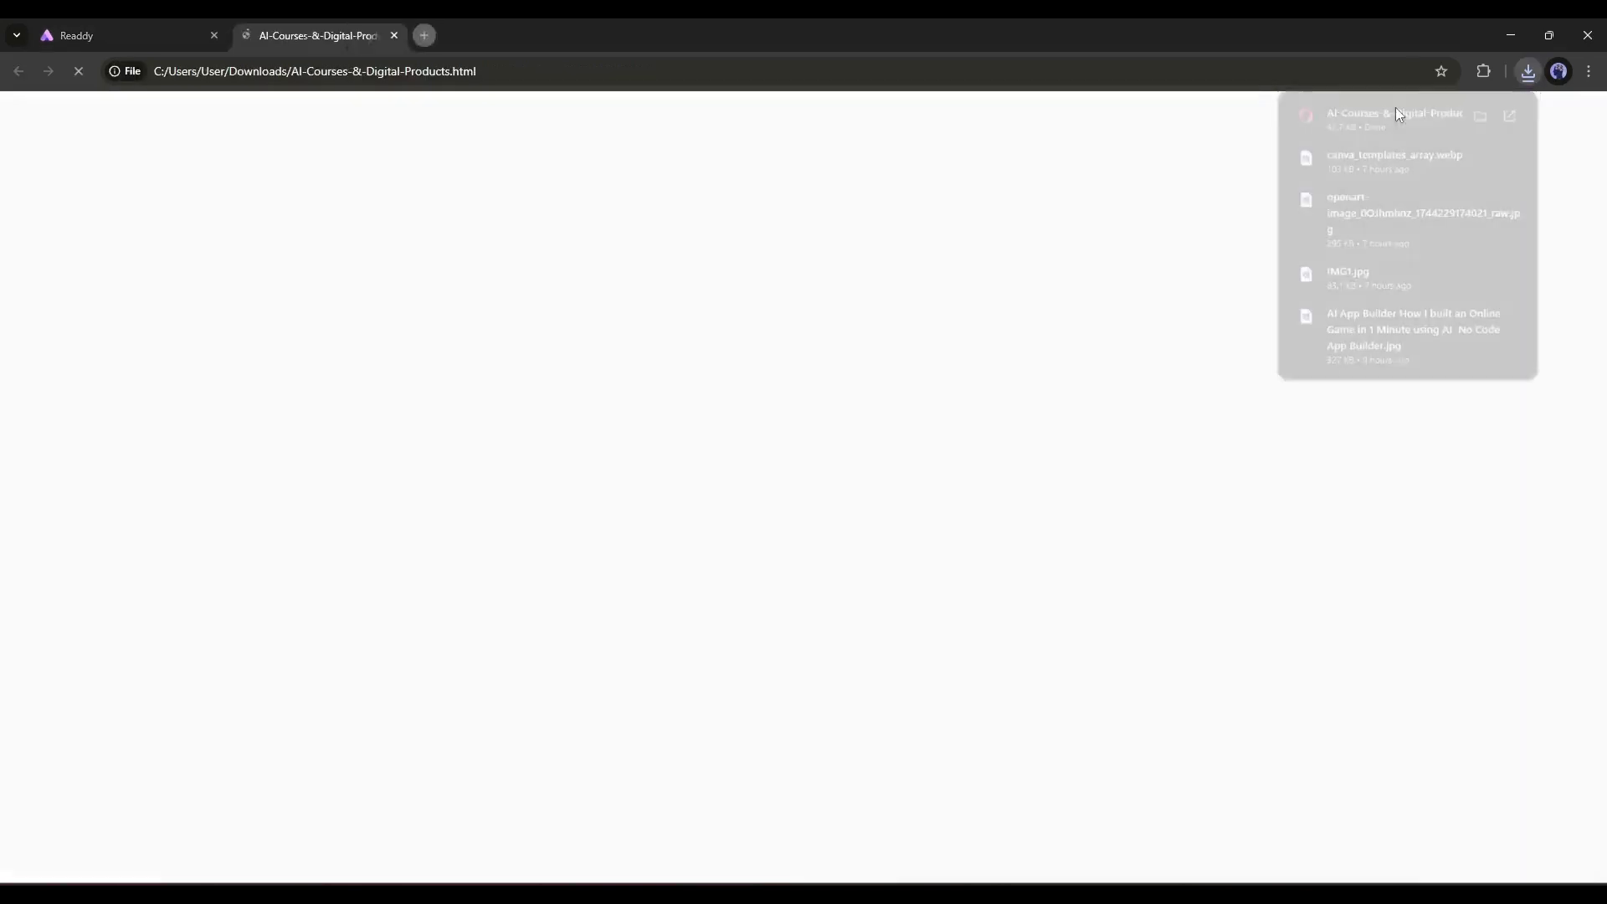
pyautogui.scroll(-7, 537, 436)
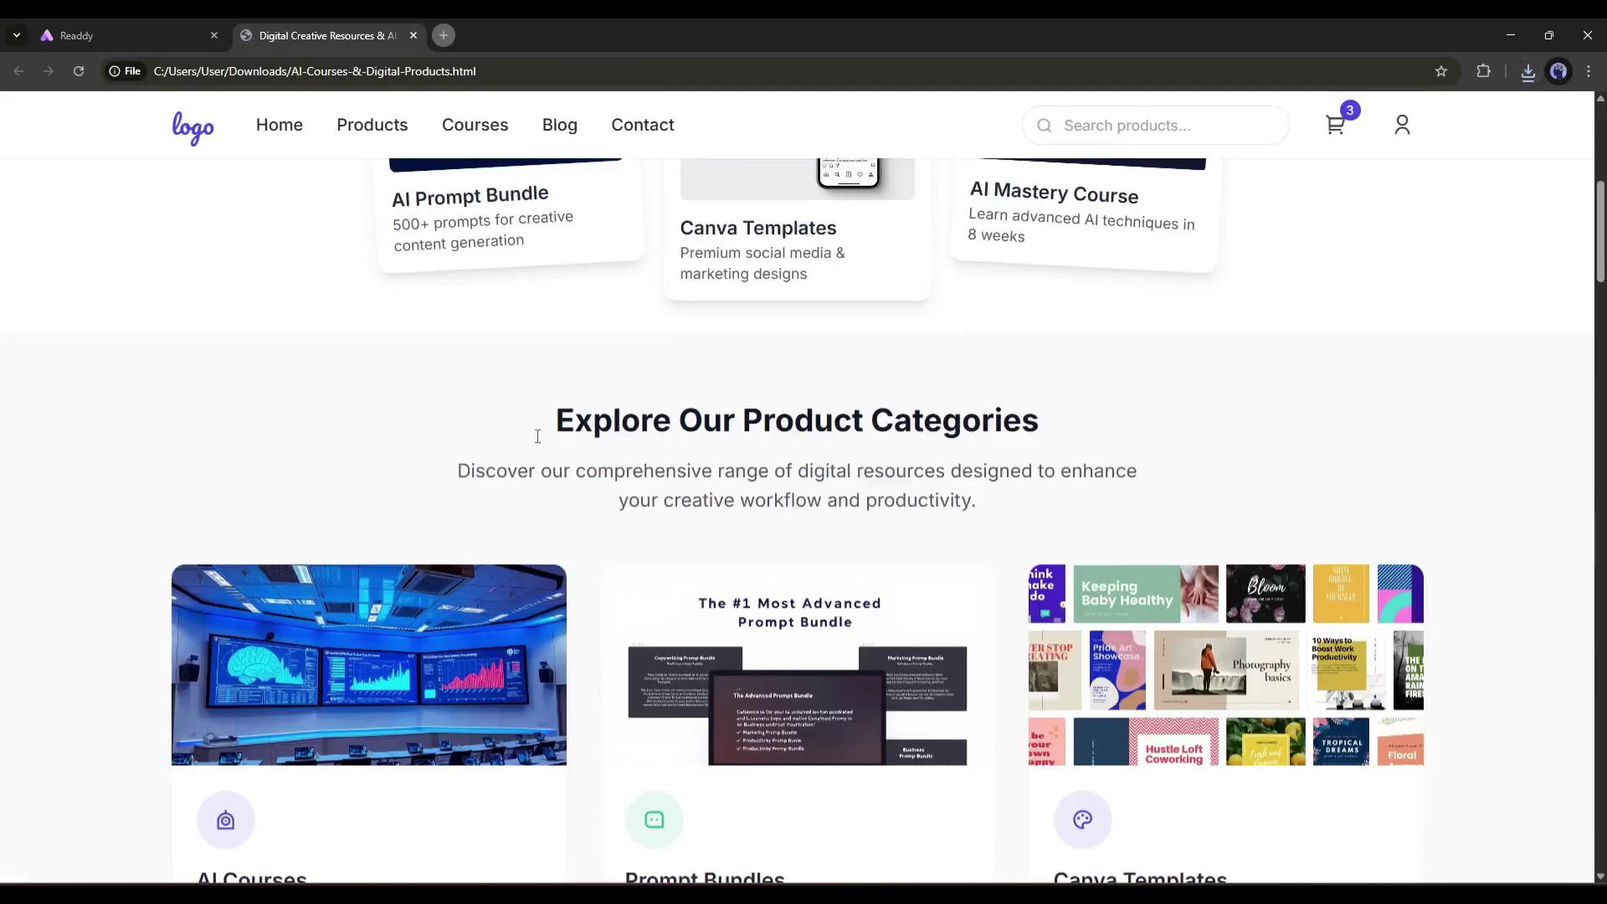
pyautogui.click(383, 139)
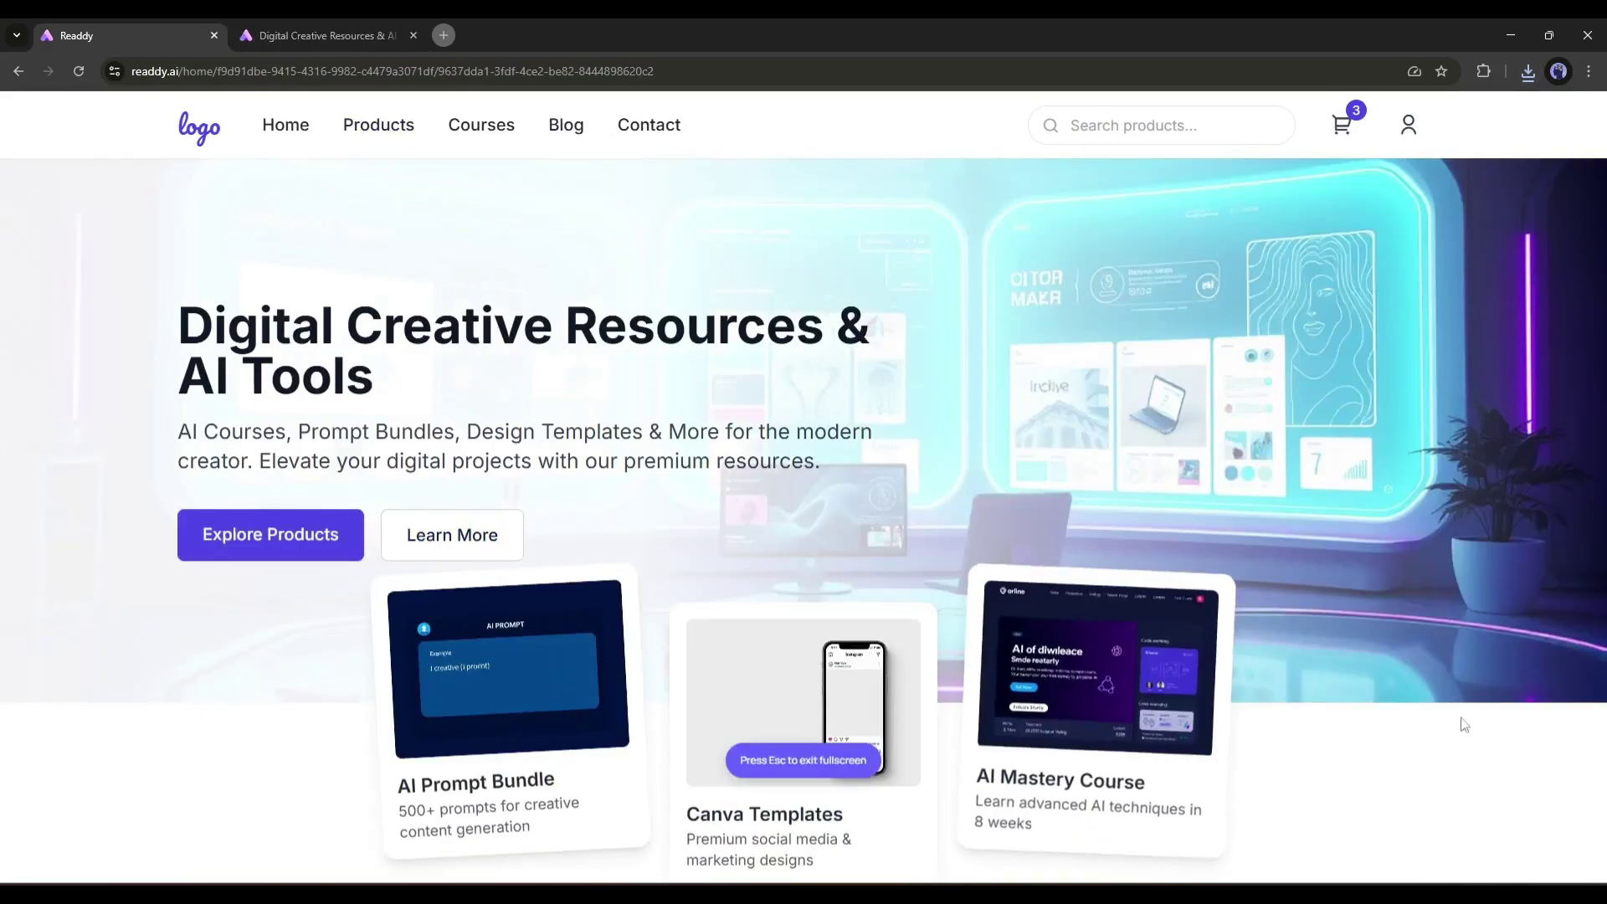
# Step: Exit the full-screen preview, export the page for Figma and hide its HTML code
pyautogui.press('Escape')
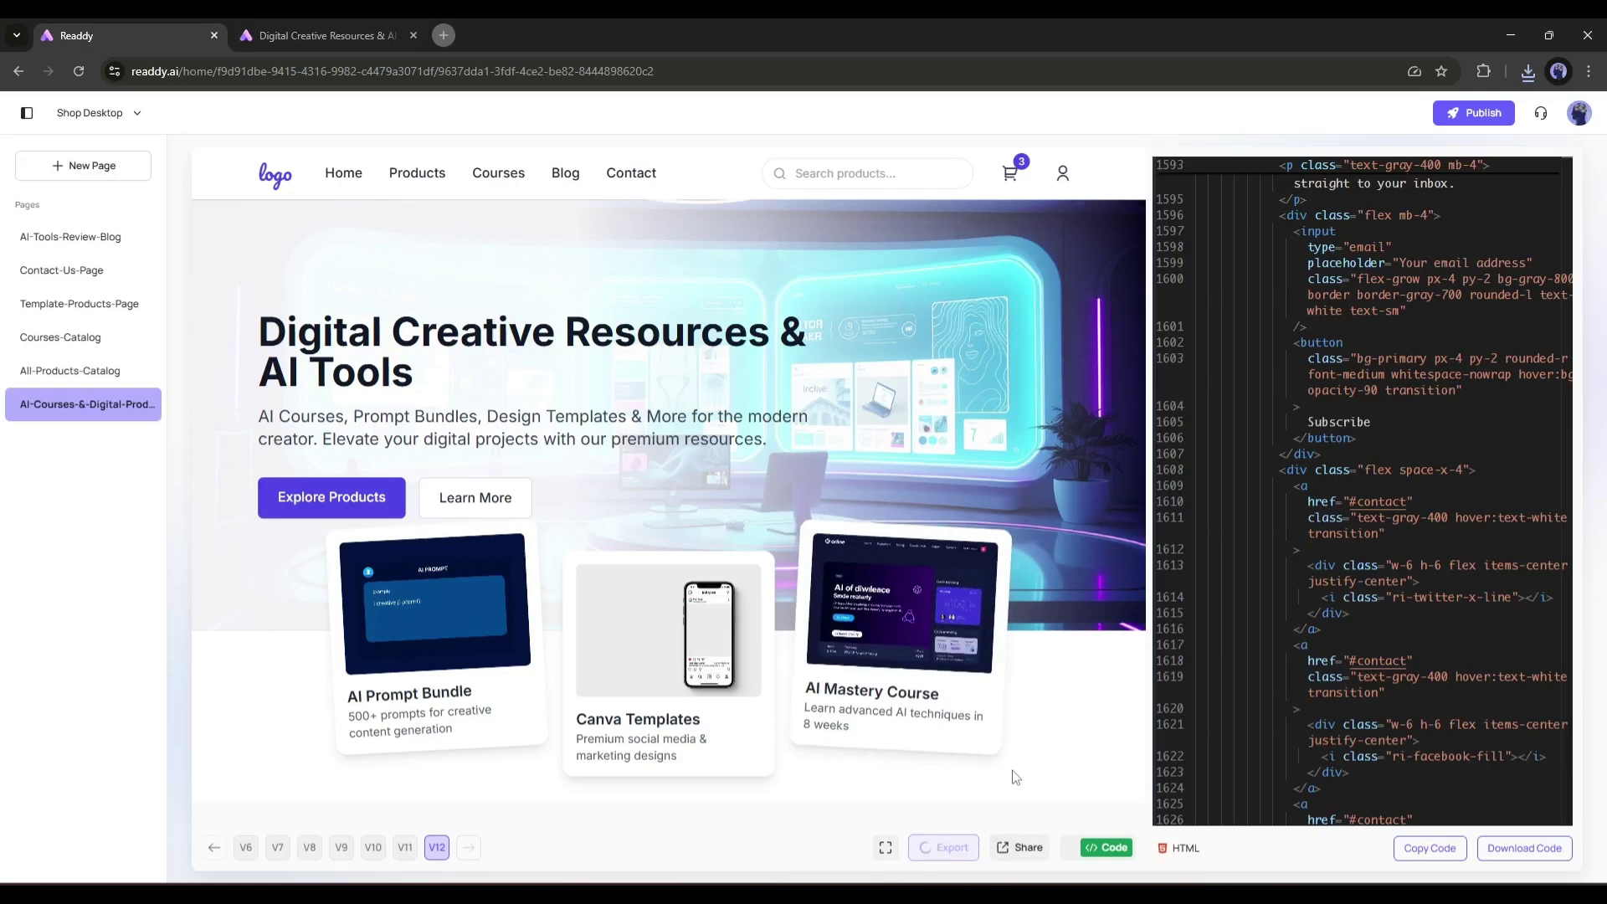
pyautogui.click(1103, 856)
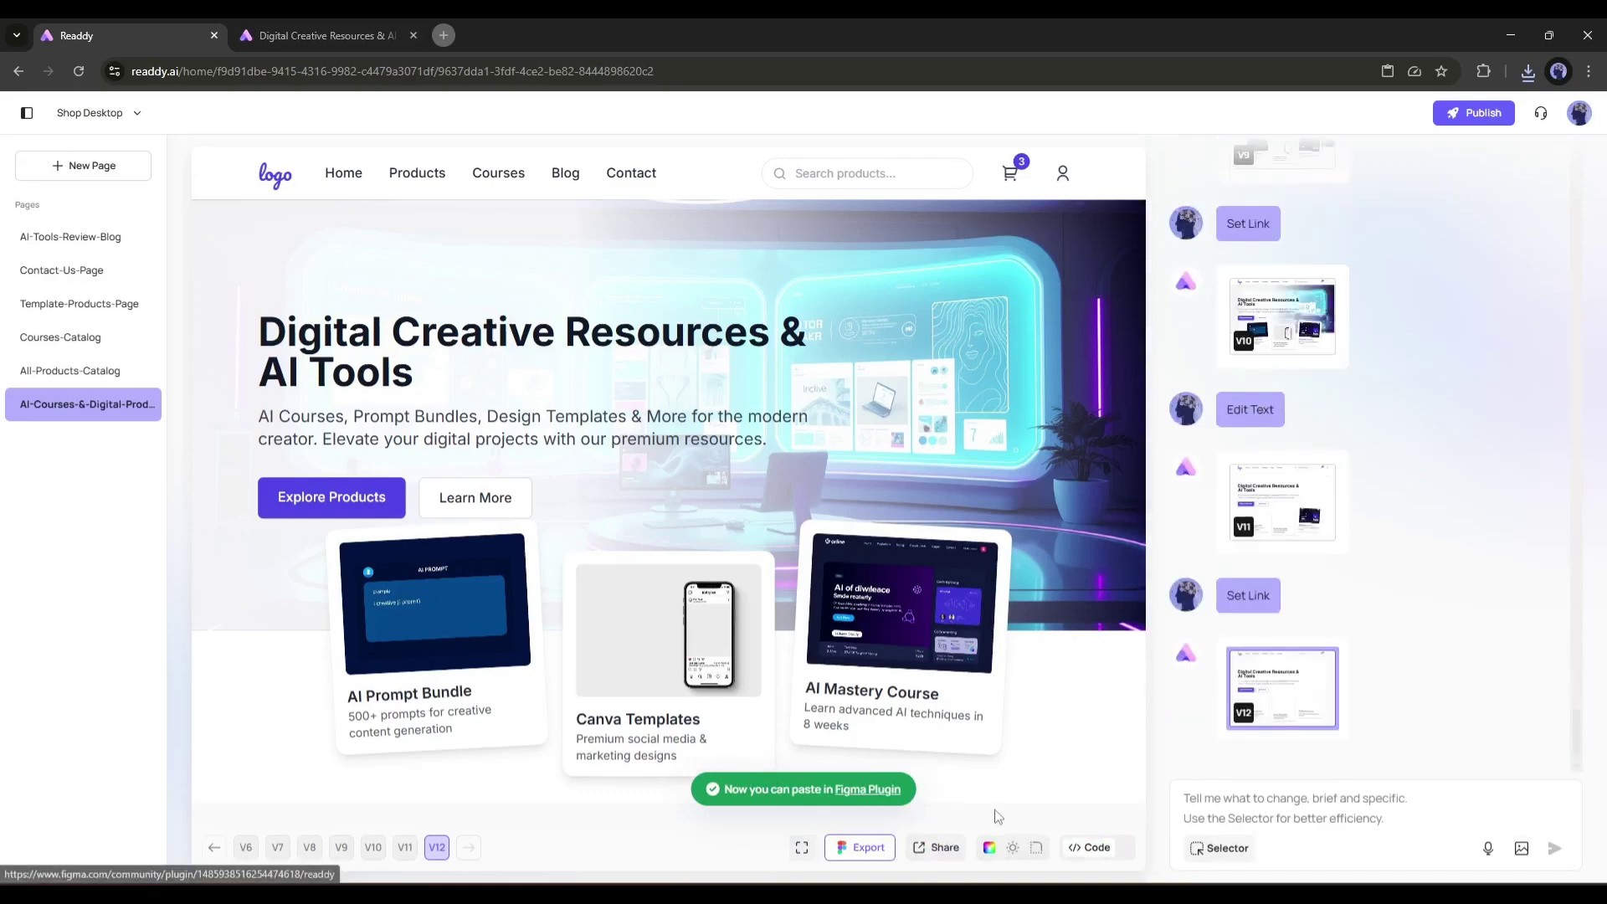
# Step: Look through the AI-Courses-&-Digital-Products page from the hero section to the footer and back up
pyautogui.scroll(-2, 763, 612)
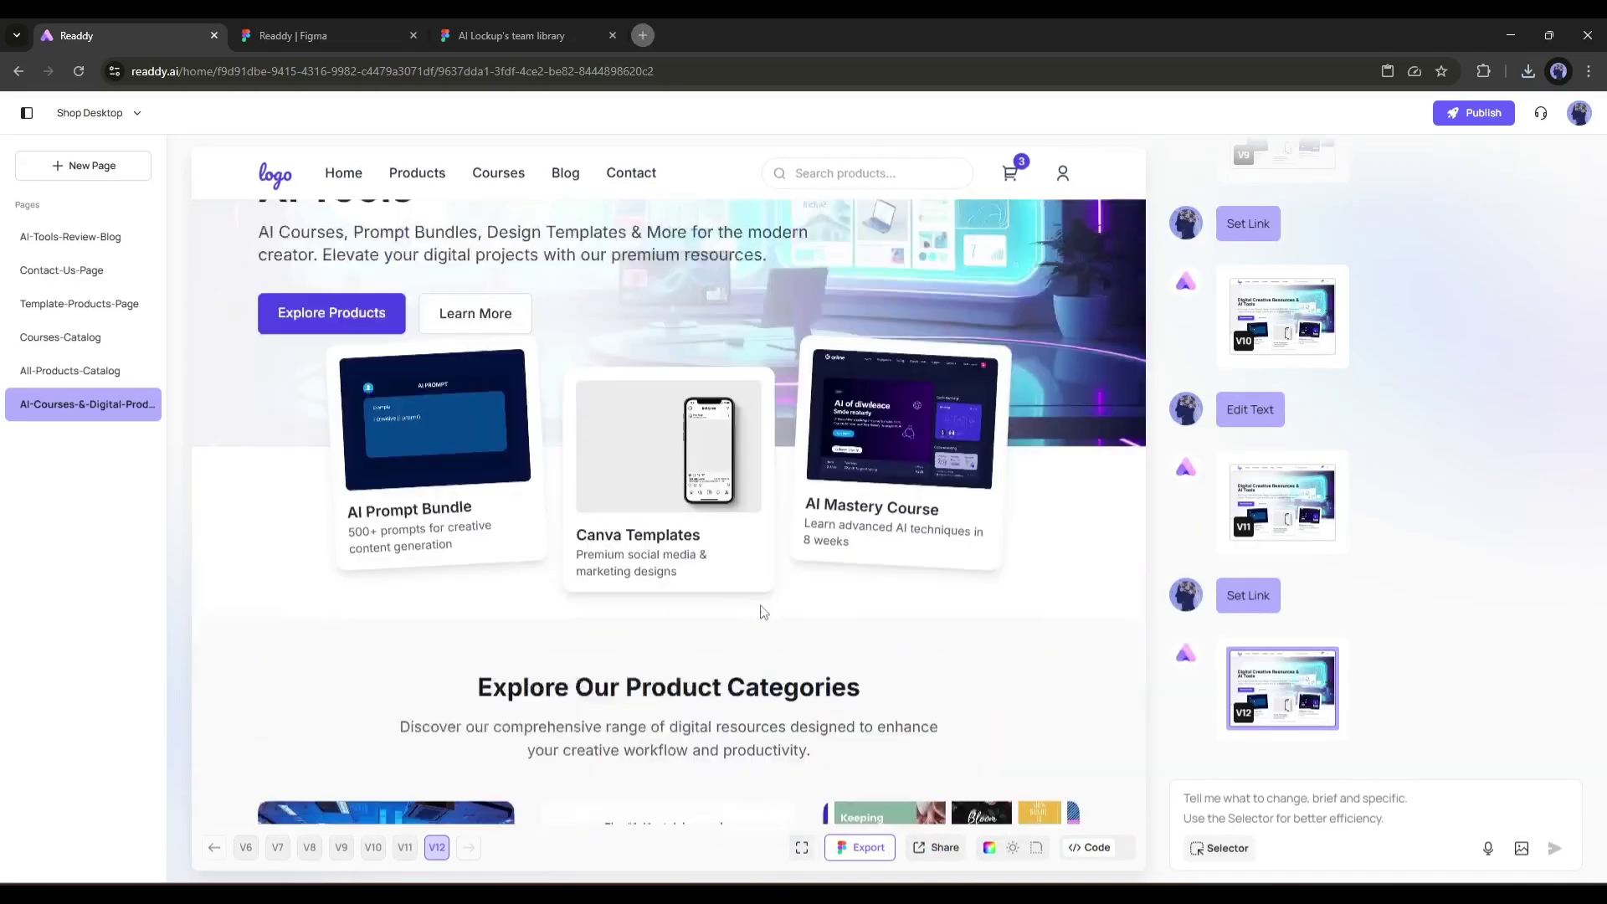
pyautogui.scroll(3, 763, 612)
pyautogui.scroll(-15, 513, 456)
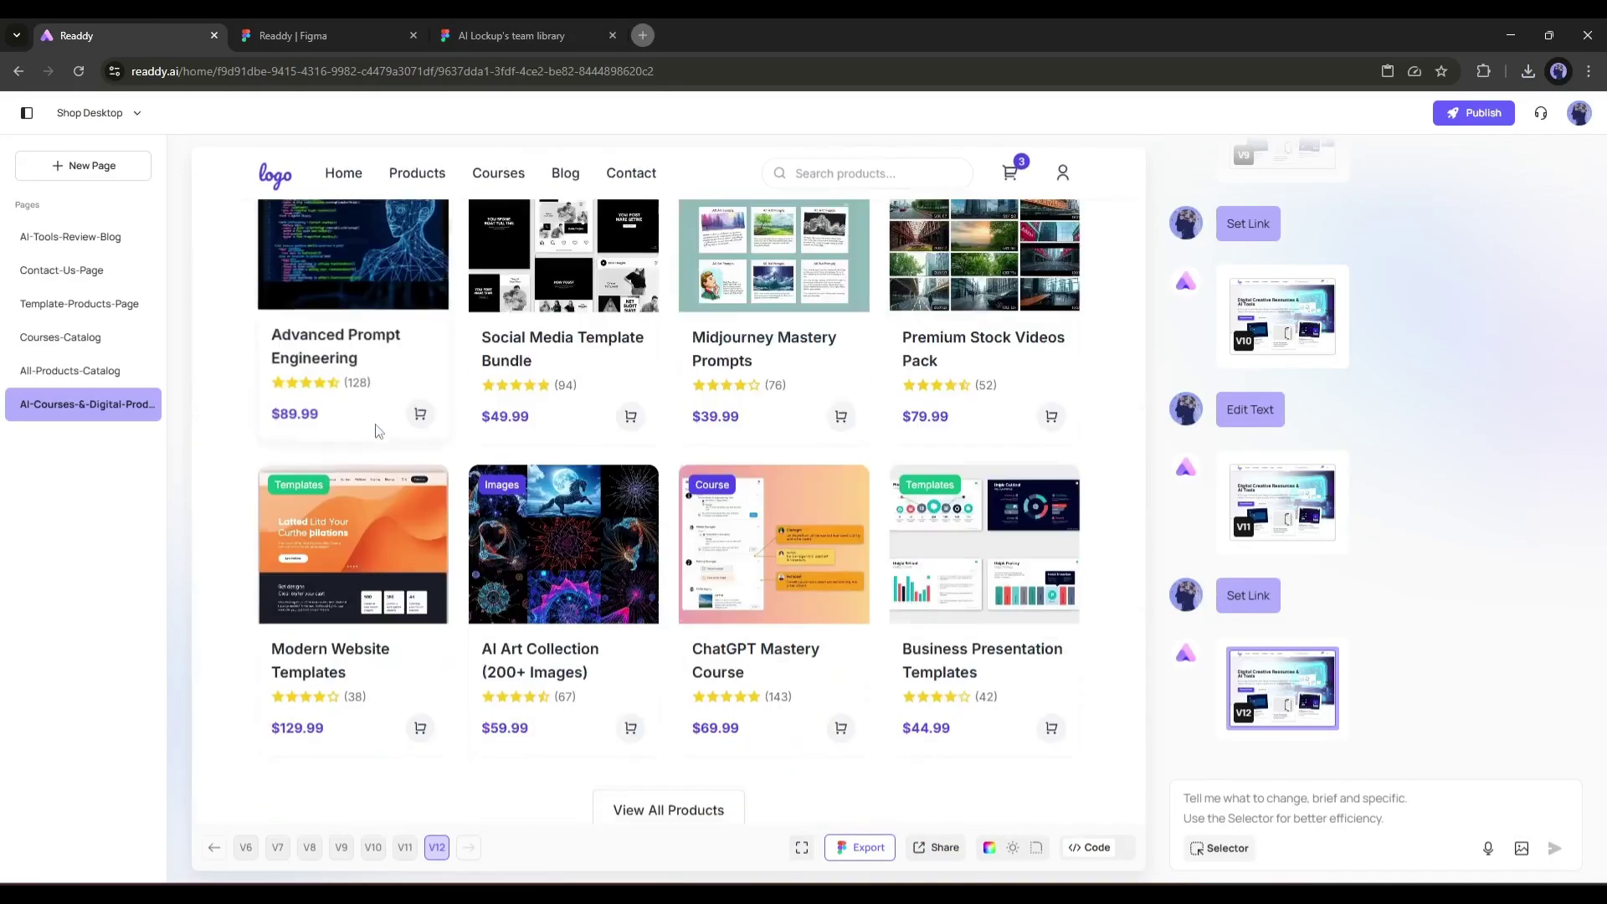
pyautogui.scroll(-15, 378, 431)
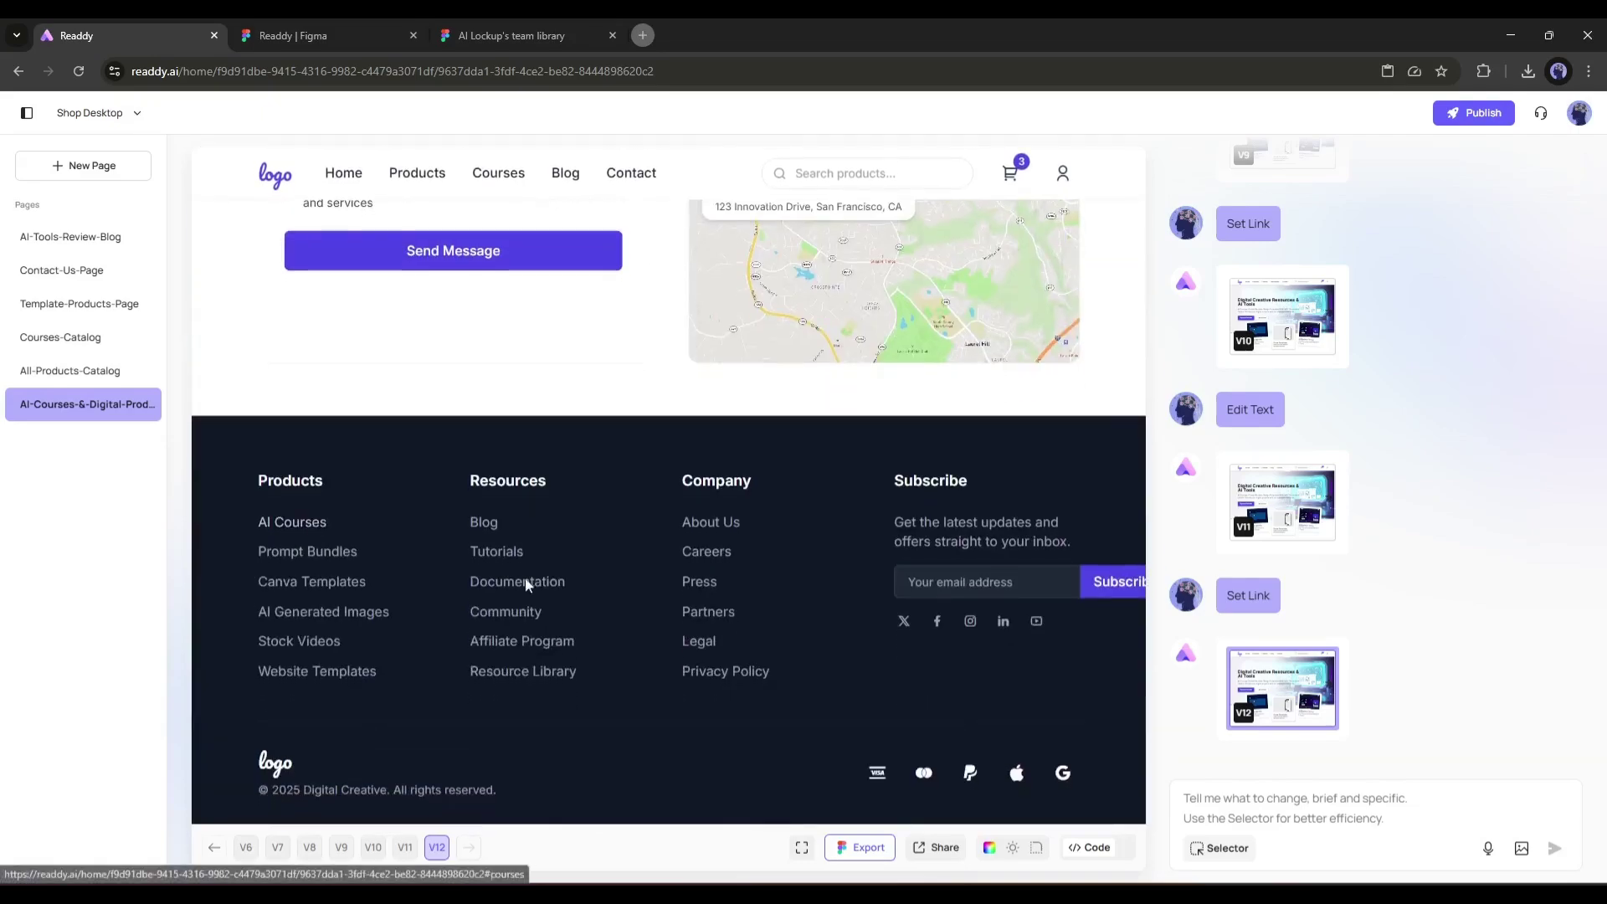
pyautogui.scroll(15, 526, 584)
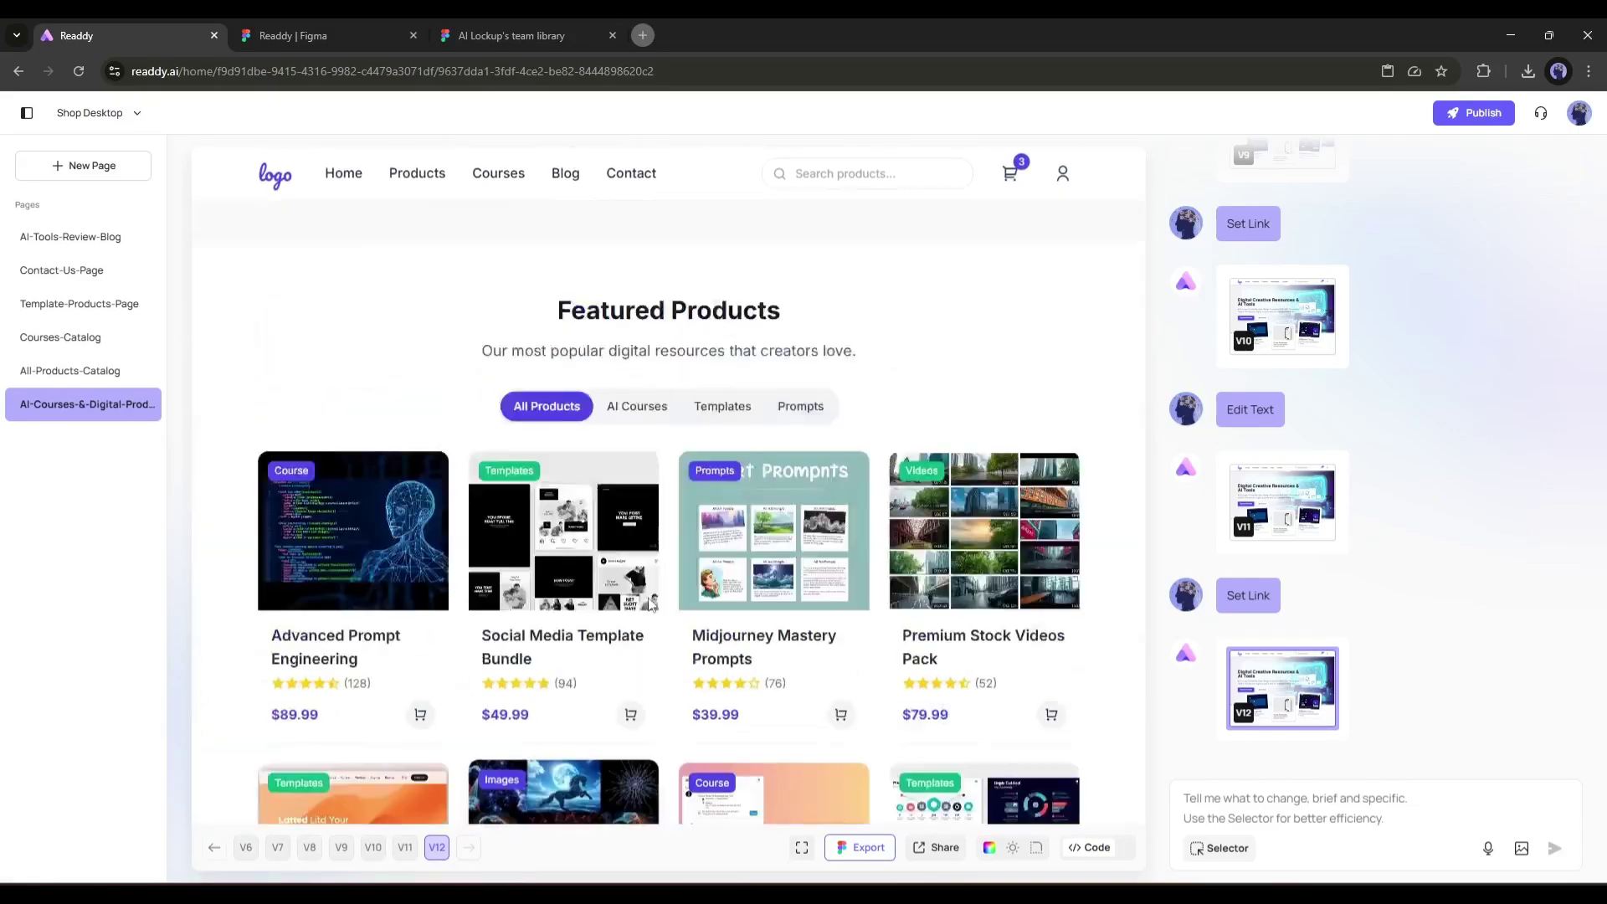
pyautogui.scroll(10, 652, 605)
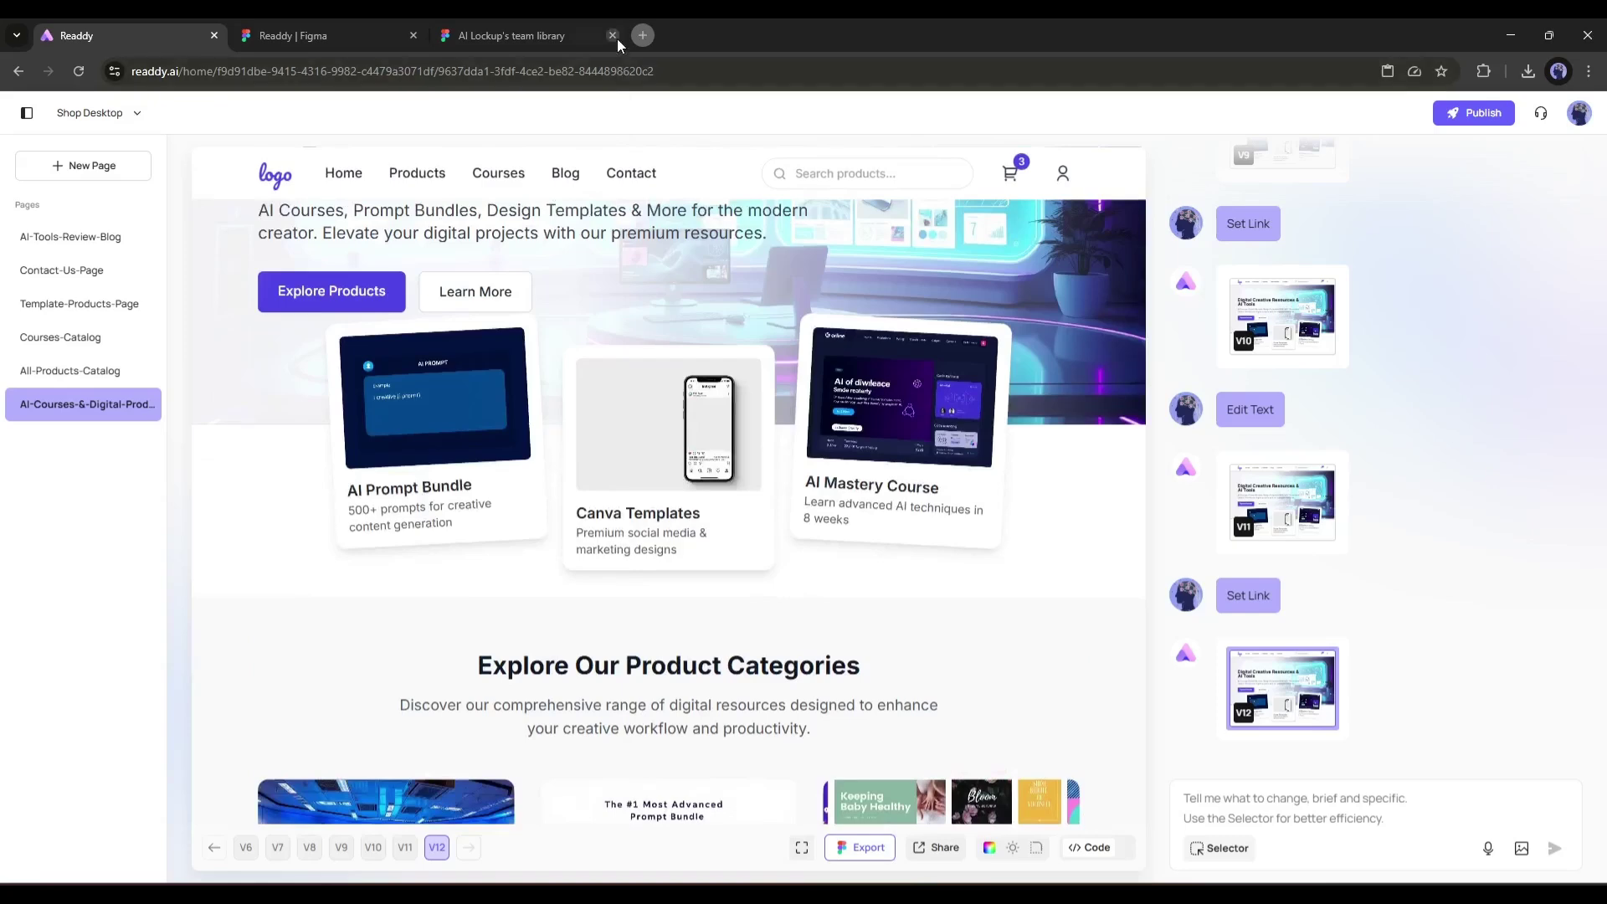